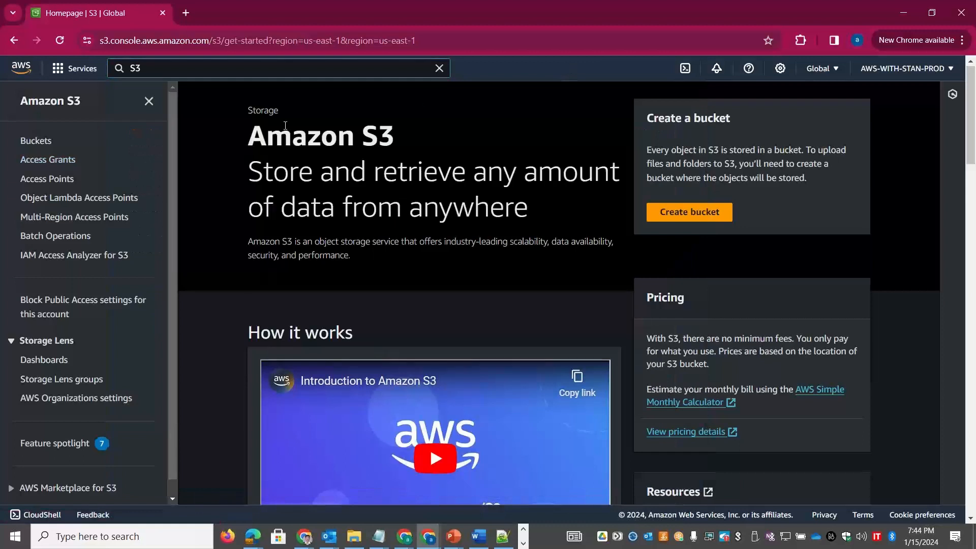
Step: Search for the IAM service, open it in a separate browser tab, and close the search results
left_click(102, 73)
type("IAM")
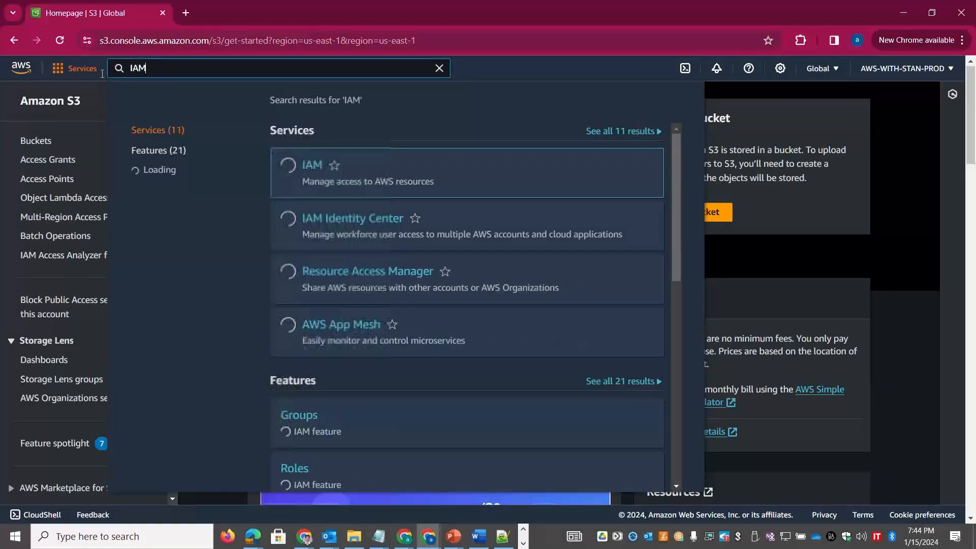
right_click(311, 164)
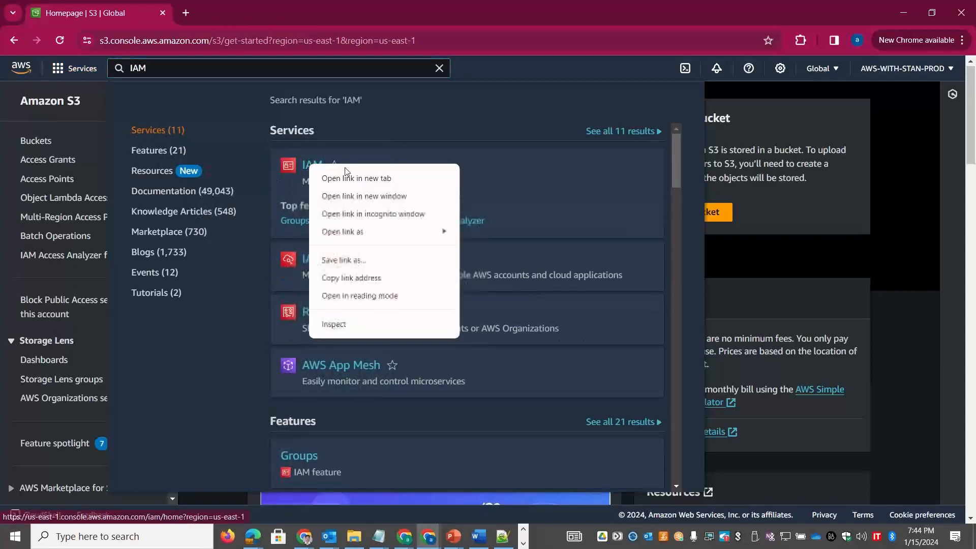
left_click(352, 178)
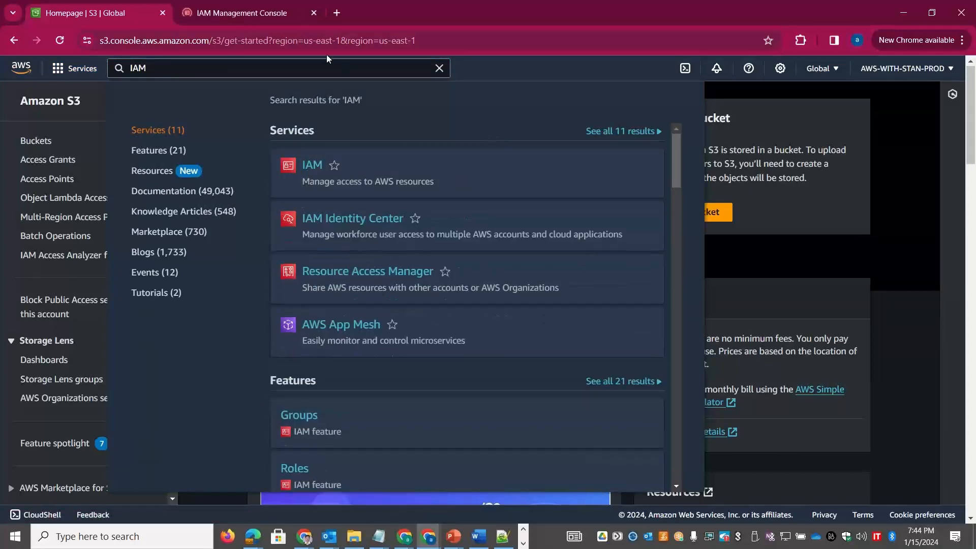
left_click(555, 60)
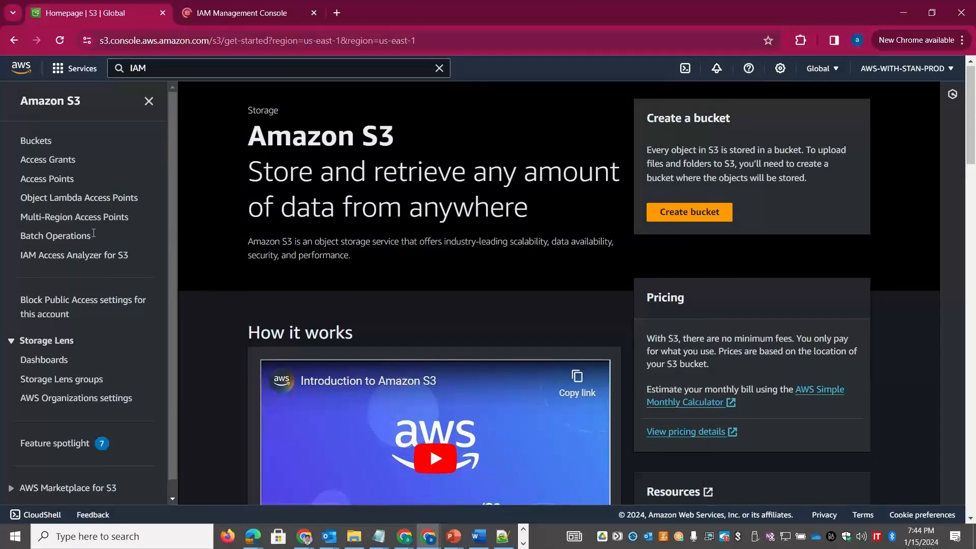
Step: Open the S3 buckets list and refresh the general purpose buckets
left_click_drag(100, 234, 16, 237)
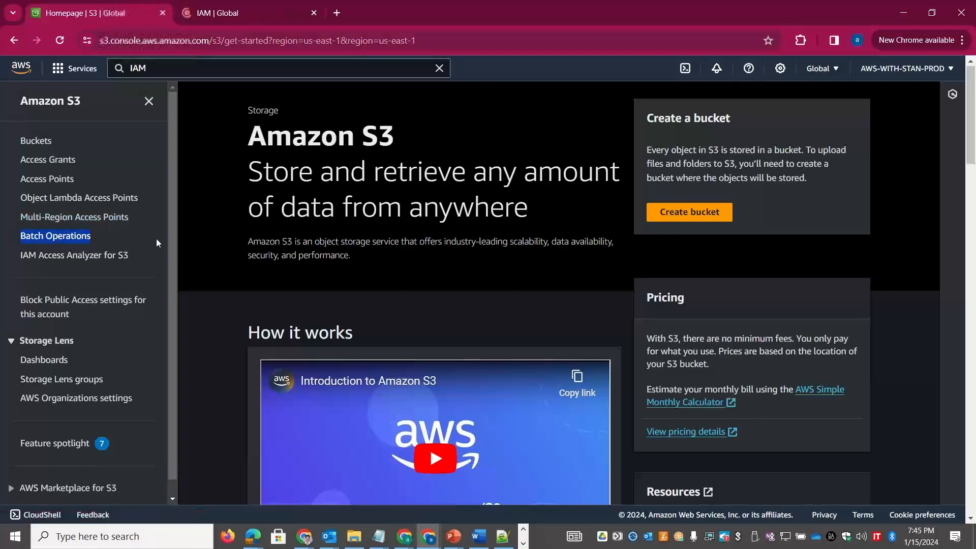
left_click(48, 141)
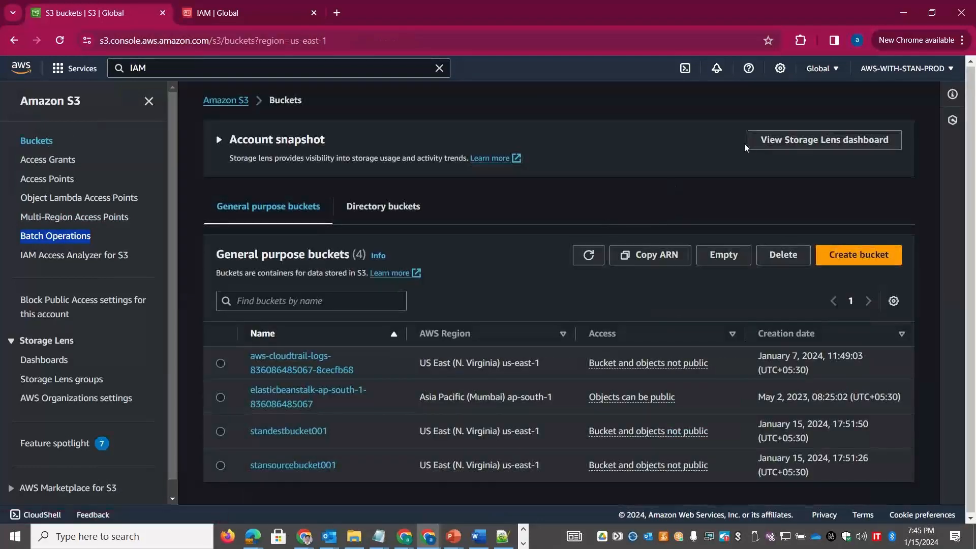
left_click(588, 255)
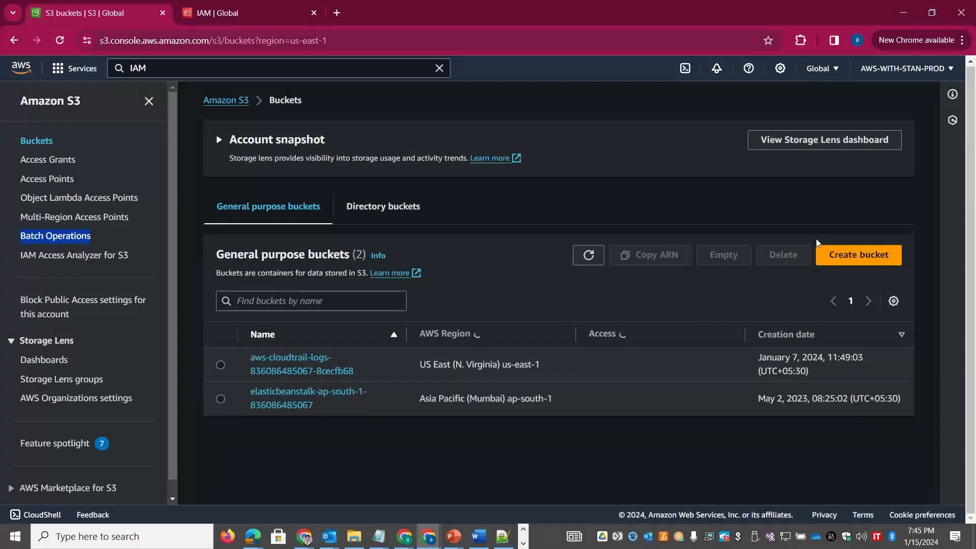
Step: Start a new general purpose bucket in US East (N. Virginia) us-east-1 and name it stansources3bucket0001
left_click(845, 255)
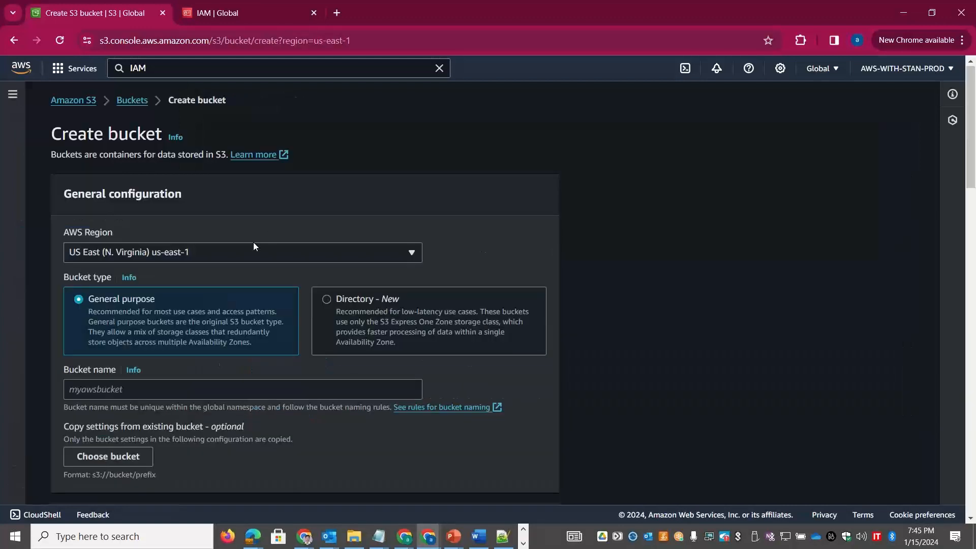
scroll(975, 223, "down", 5)
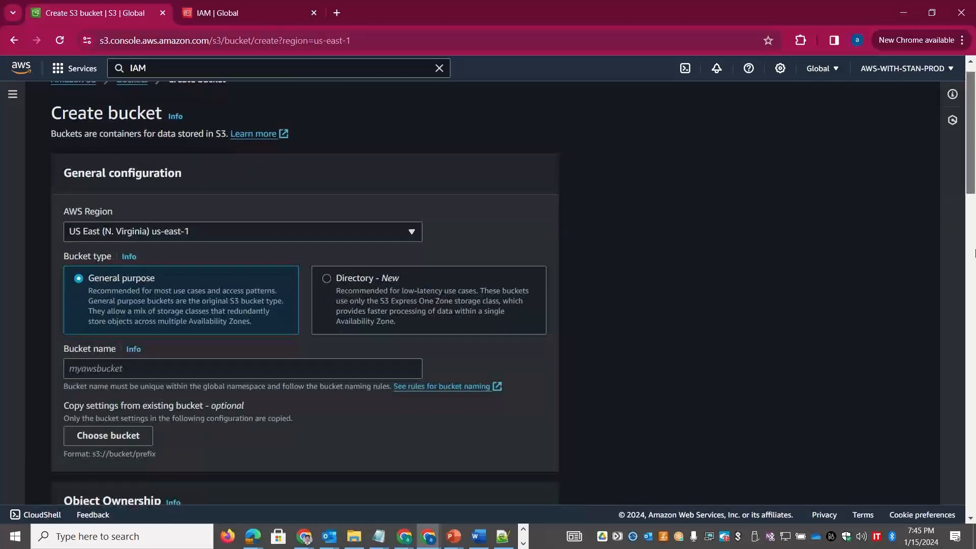
scroll(974, 228, "up", 1)
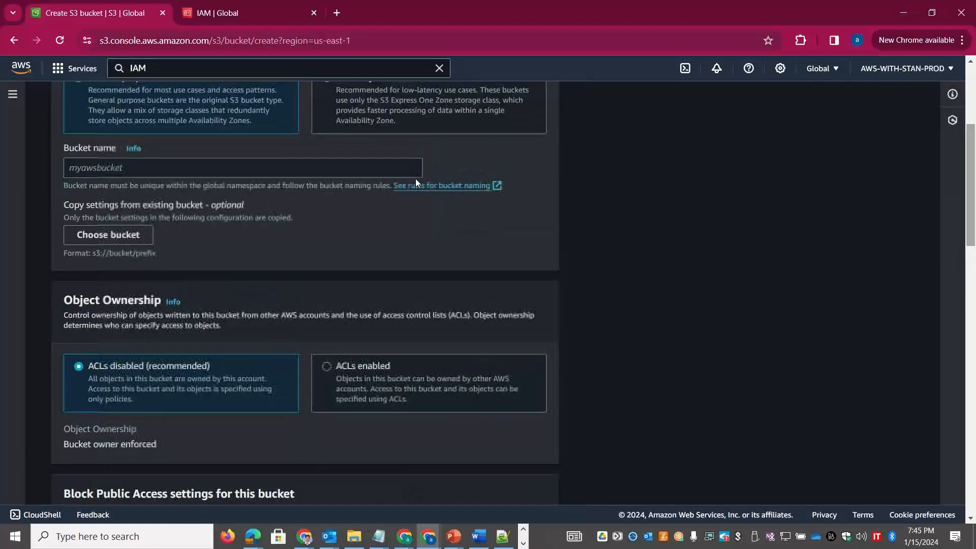
left_click(213, 173)
type("stans")
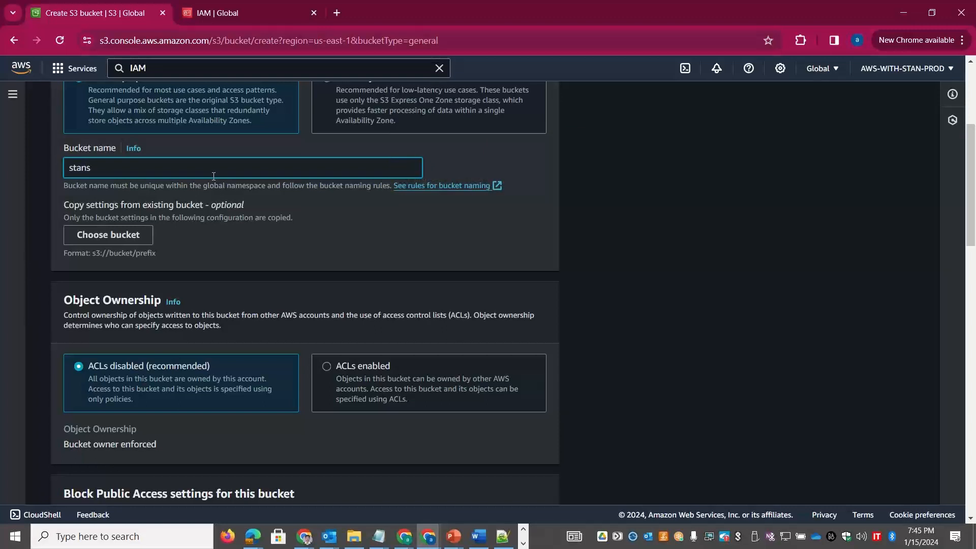
type("ources3bucket0001")
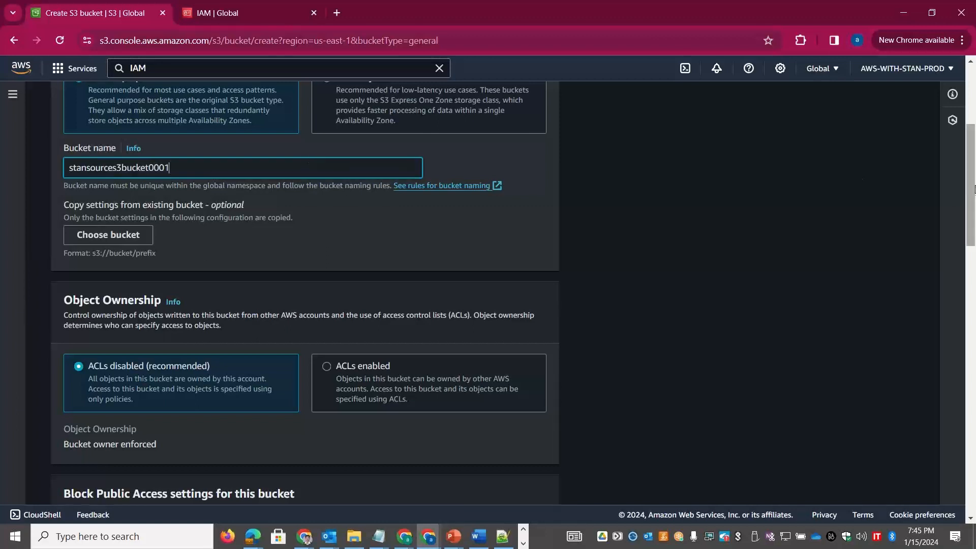
Step: Enable bucket versioning for the source bucket and create it
left_click_drag(973, 189, 973, 197)
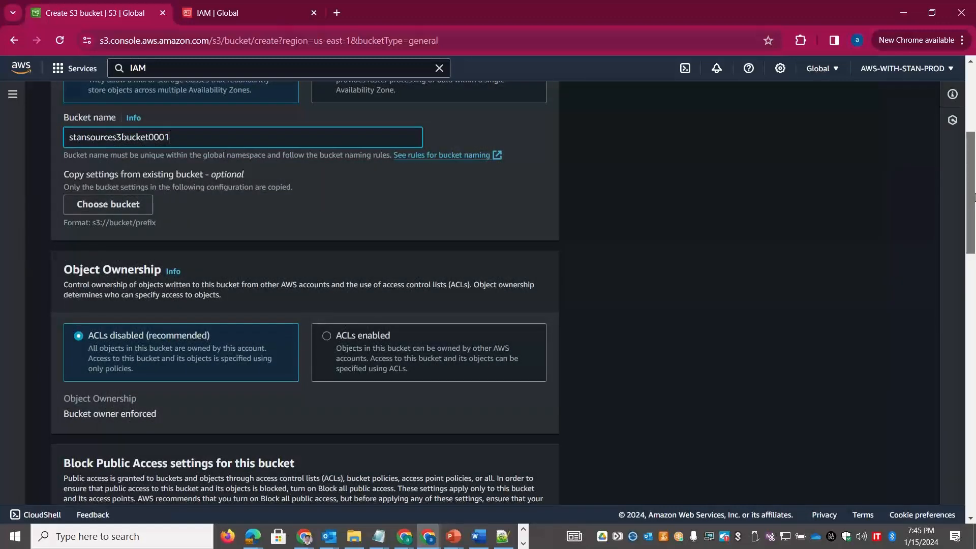
scroll(974, 200, "down", 1)
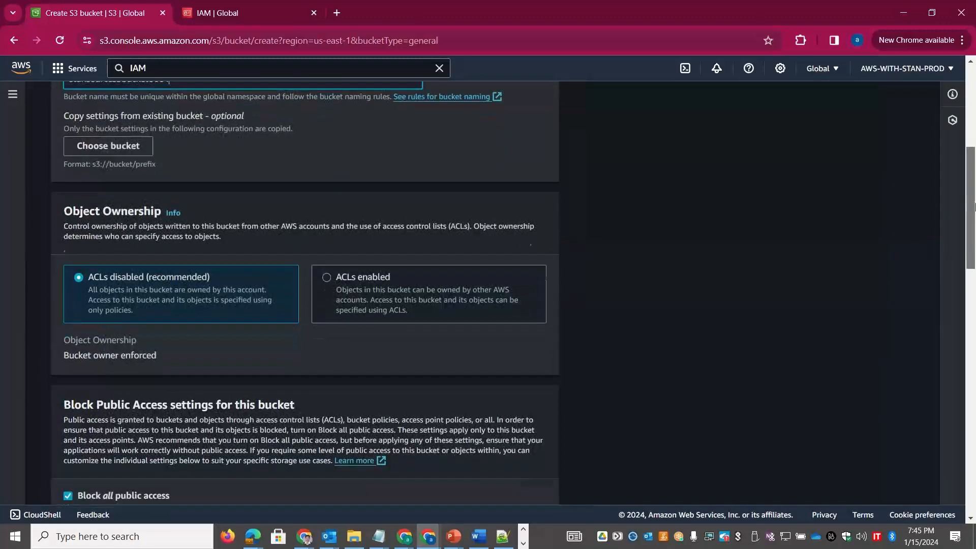
left_click_drag(973, 206, 974, 385)
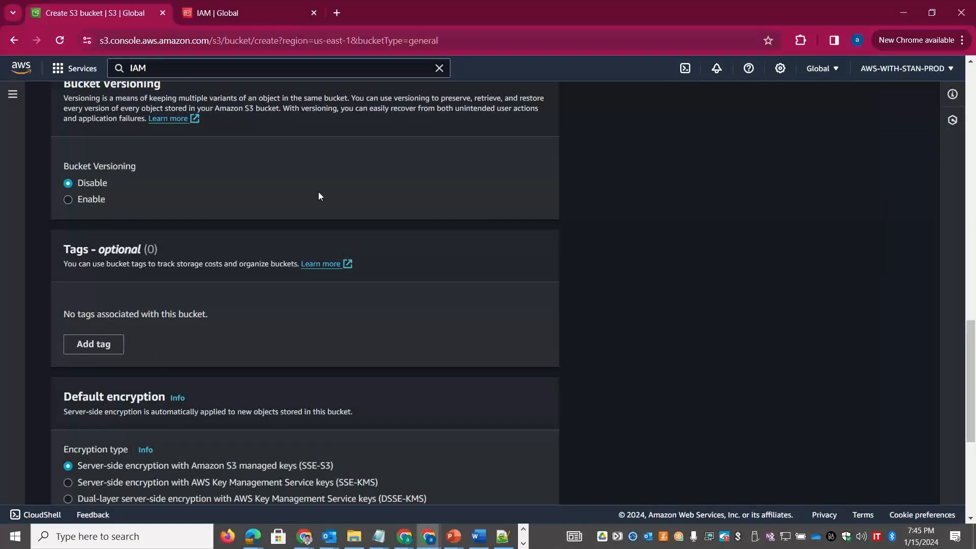
left_click(72, 201)
scroll(897, 382, "down", 4)
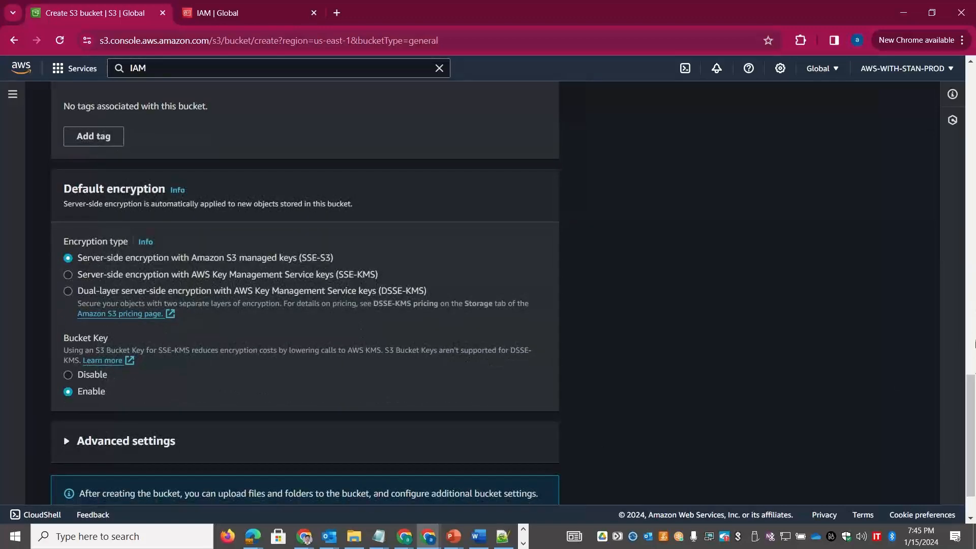
scroll(616, 435, "down", 2)
left_click(544, 480)
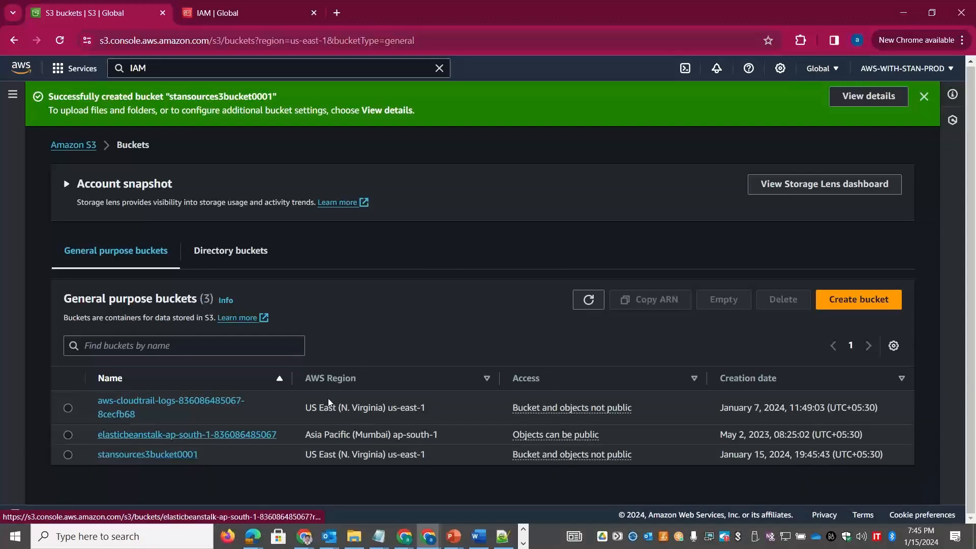
Step: Create a second general purpose bucket named standests3bucket0001 in US East (N. Virginia) us-east-1
left_click(839, 303)
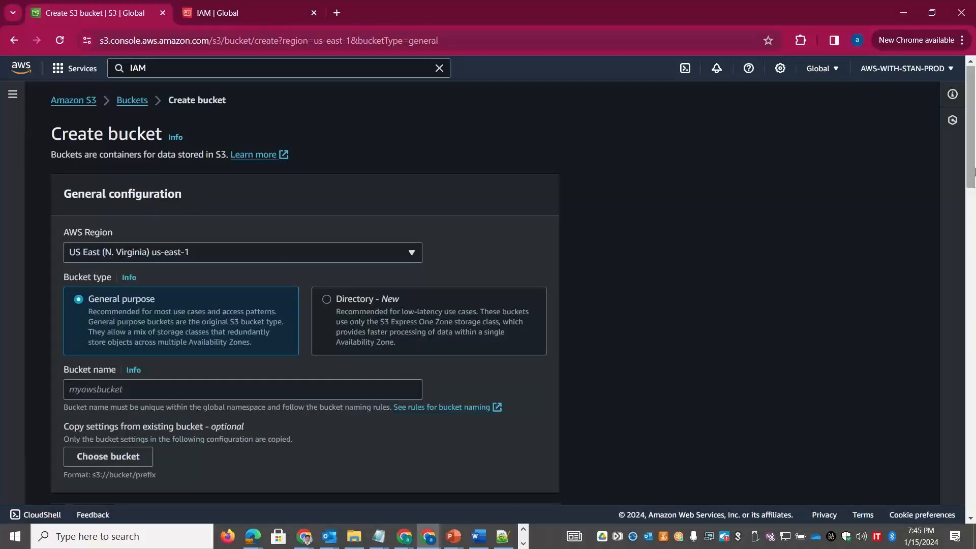
left_click_drag(973, 186, 973, 224)
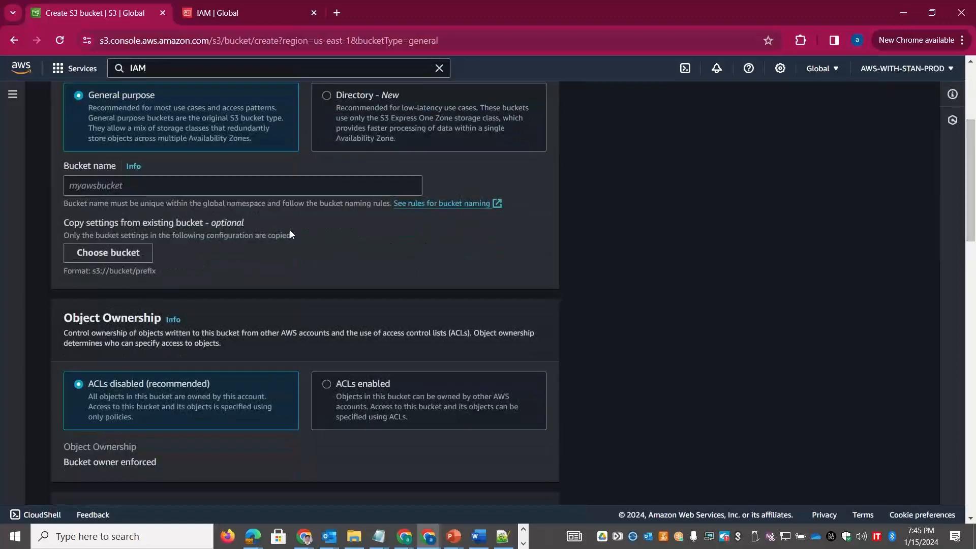
left_click(127, 179)
type("stans")
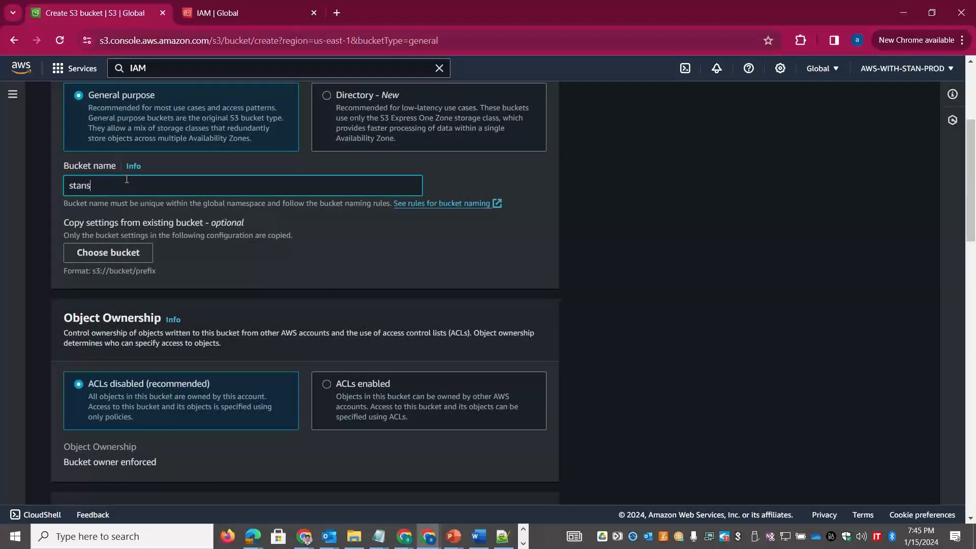
type("u")
key("BackSpace")
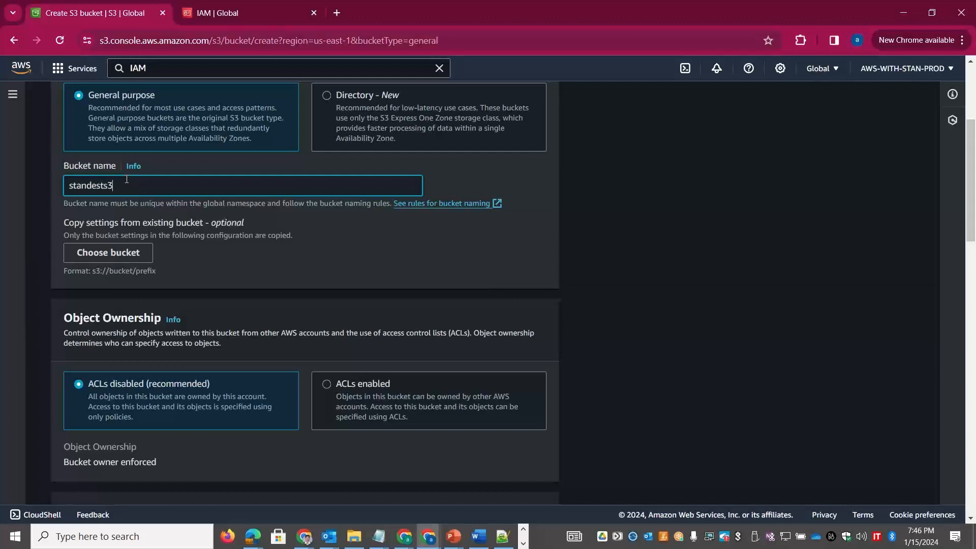
type("ests3bucket0001")
scroll(973, 216, "down", 10)
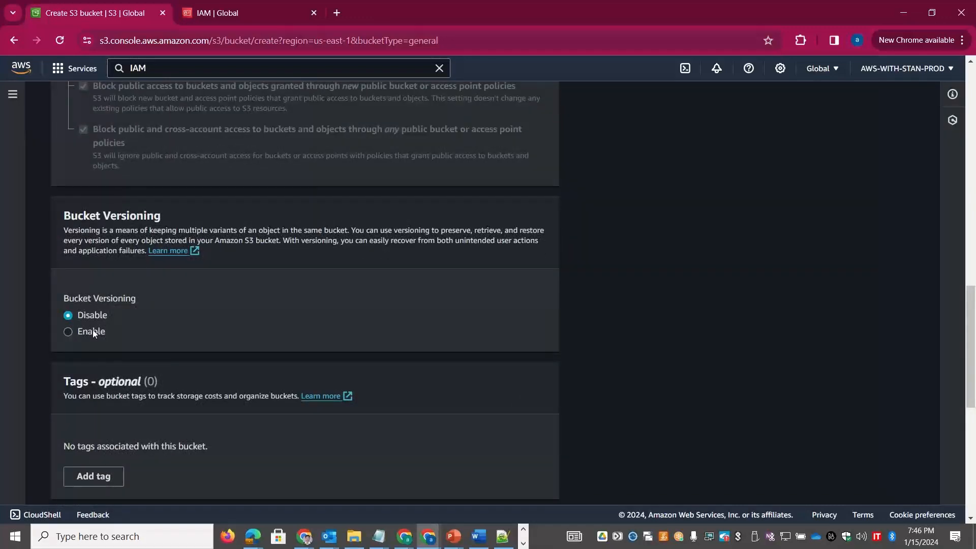
scroll(972, 332, "down", 8)
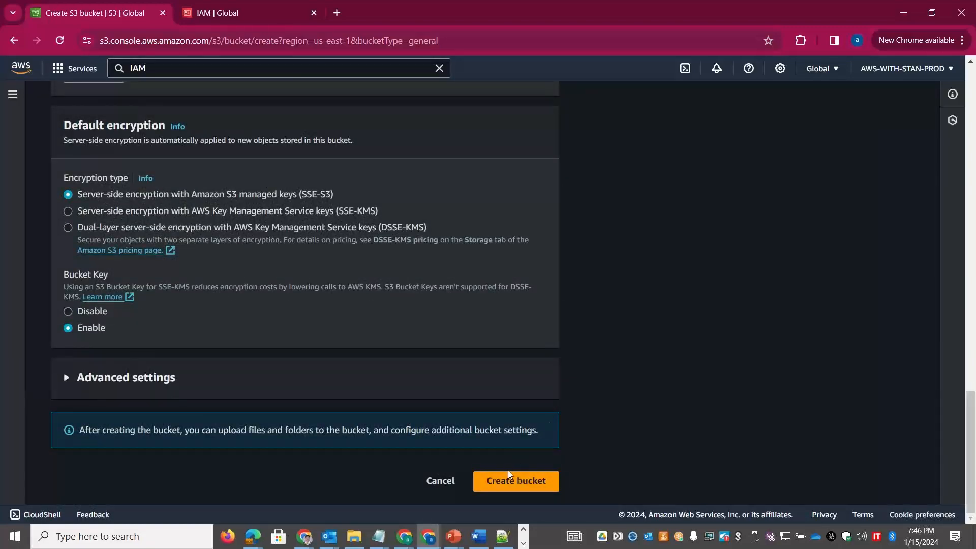
left_click(510, 477)
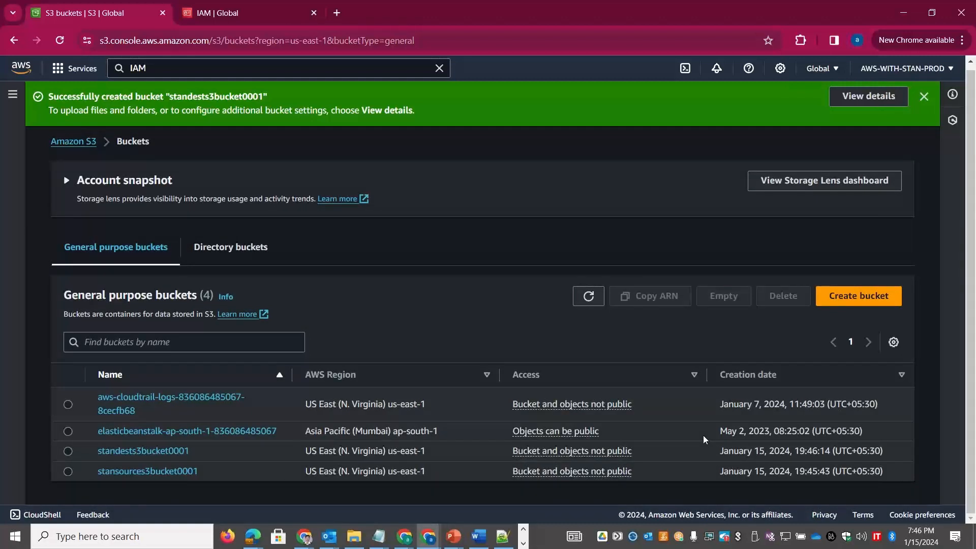
Step: Open the upload page of stansources3bucket0001 and switch to the File Explorer window showing the images folder
left_click(157, 473)
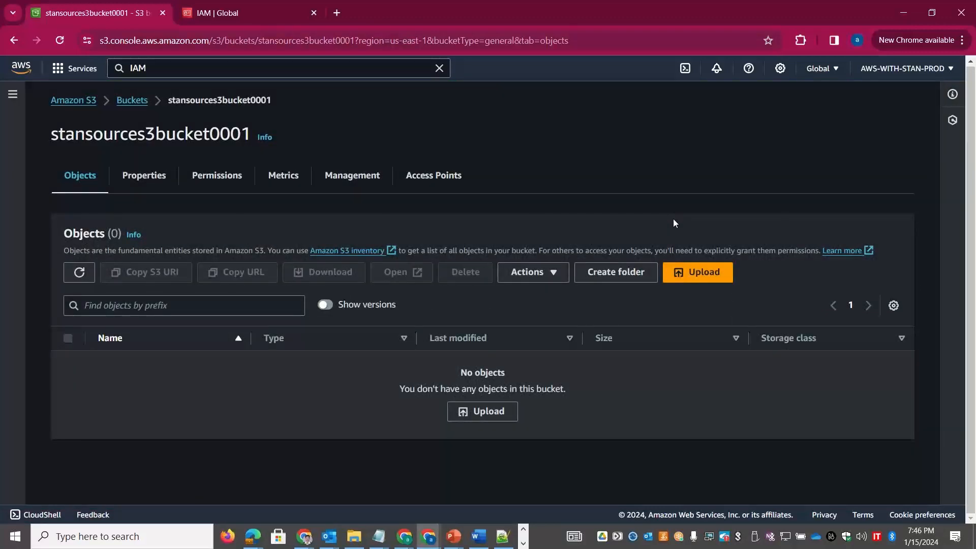
left_click(701, 274)
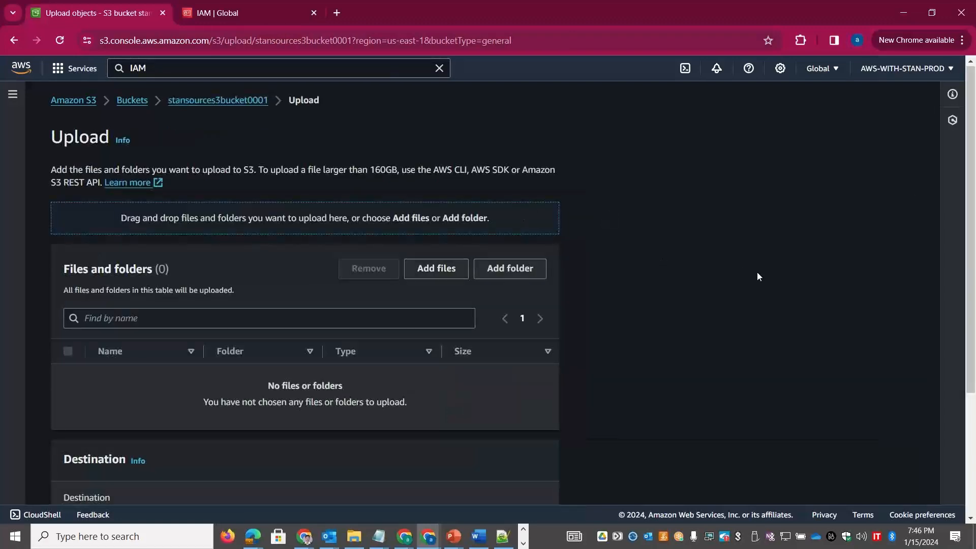
key("alt+Tab")
key("alt+Tab")
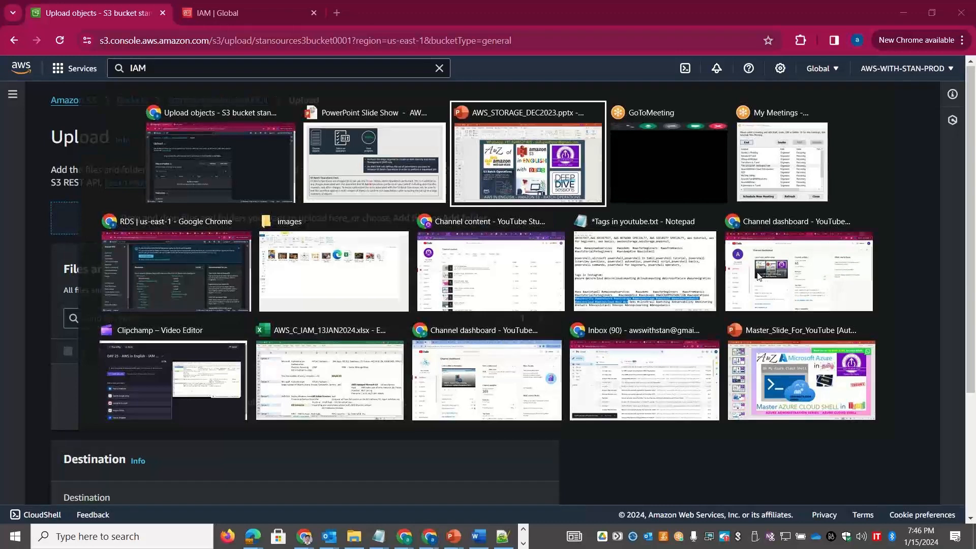
key("alt+Tab")
key("alt+Tab")
key("alt+Tab")
key("alt+Tab")
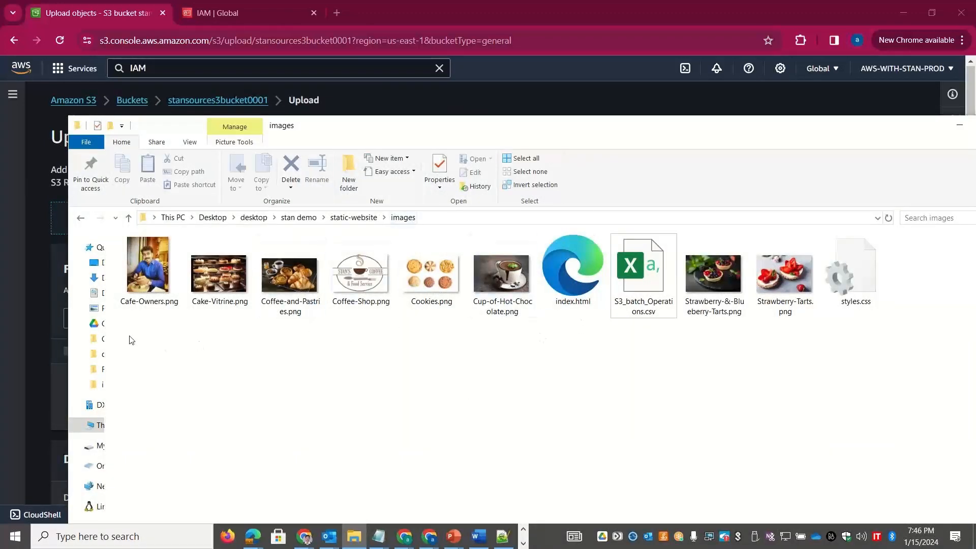
Step: Select all files in the images folder except S3_batch_Operations.csv
left_click_drag(126, 334, 823, 330)
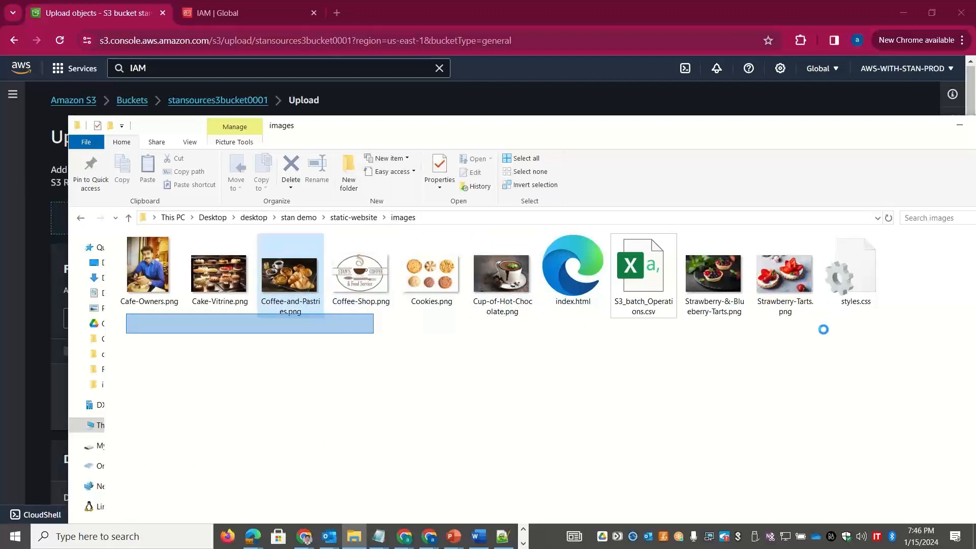
left_click(692, 384)
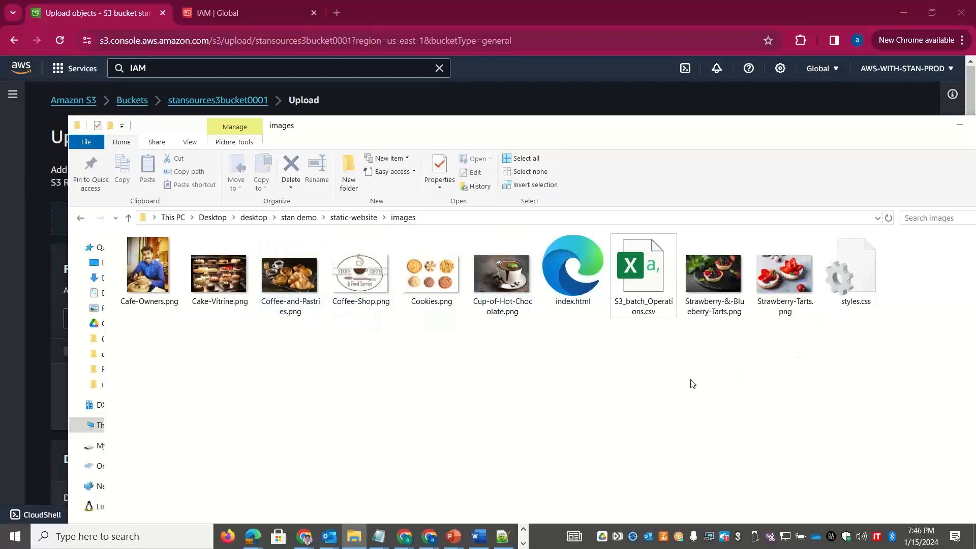
key("ctrl+a")
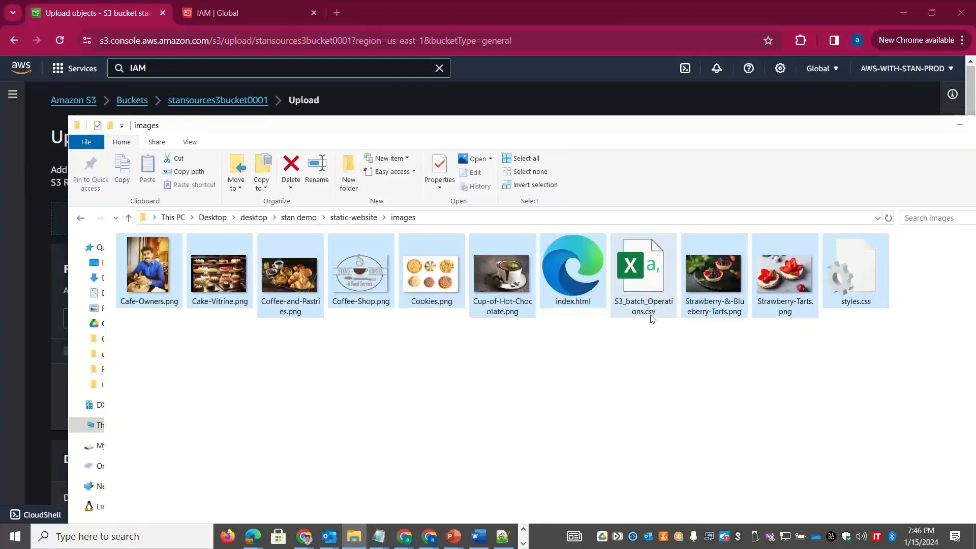
left_click(651, 315, "ctrl")
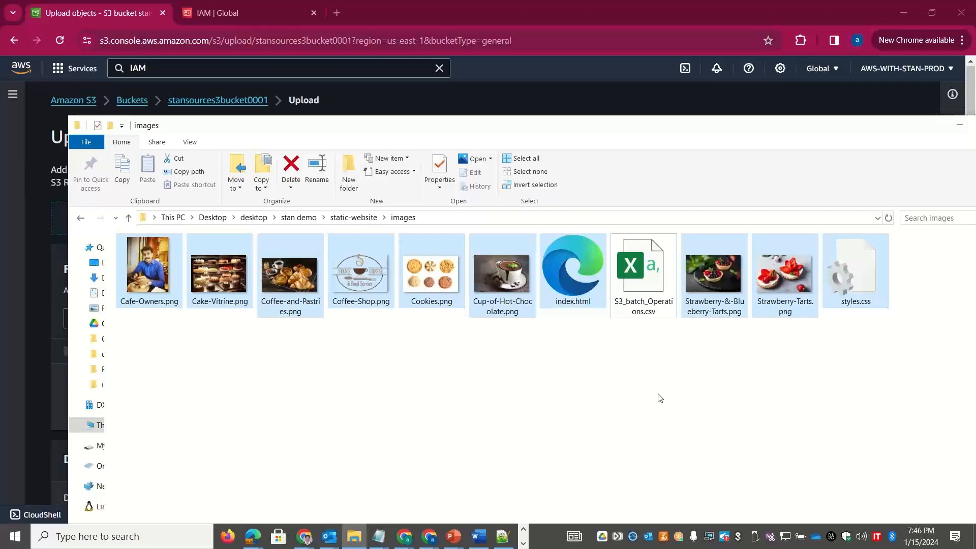
Step: Add the selected website files from the images folder to the upload list and upload them to stansources3bucket0001
left_click_drag(487, 126, 687, 113)
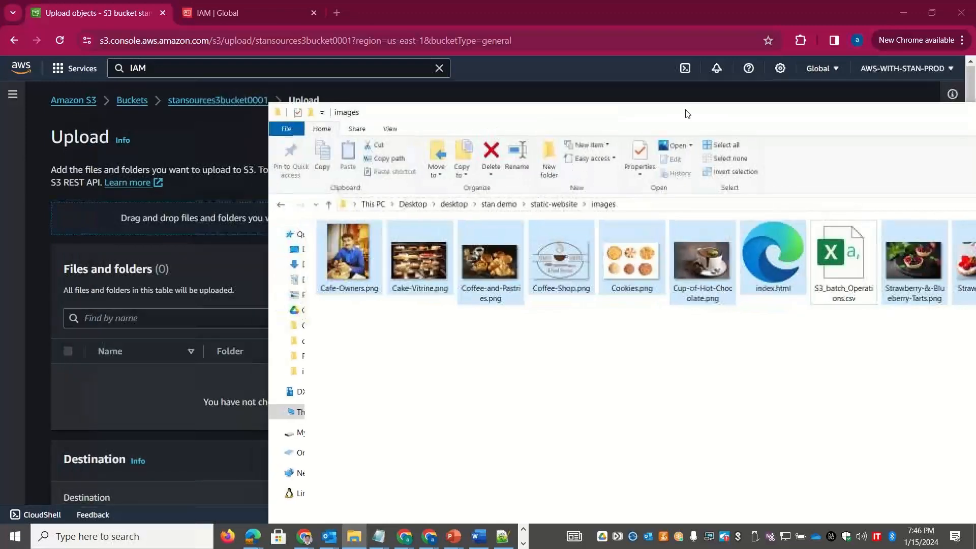
left_click_drag(403, 269, 151, 405)
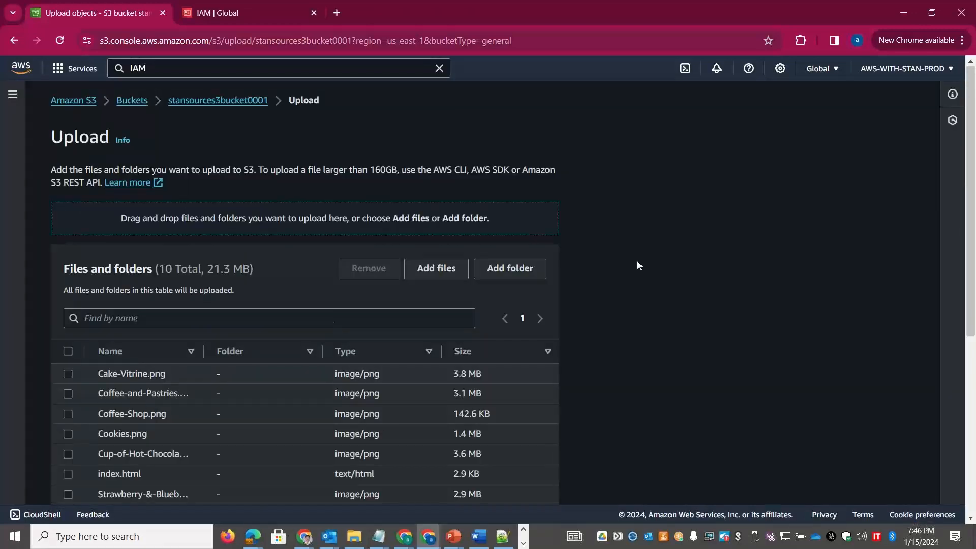
left_click_drag(972, 224, 973, 422)
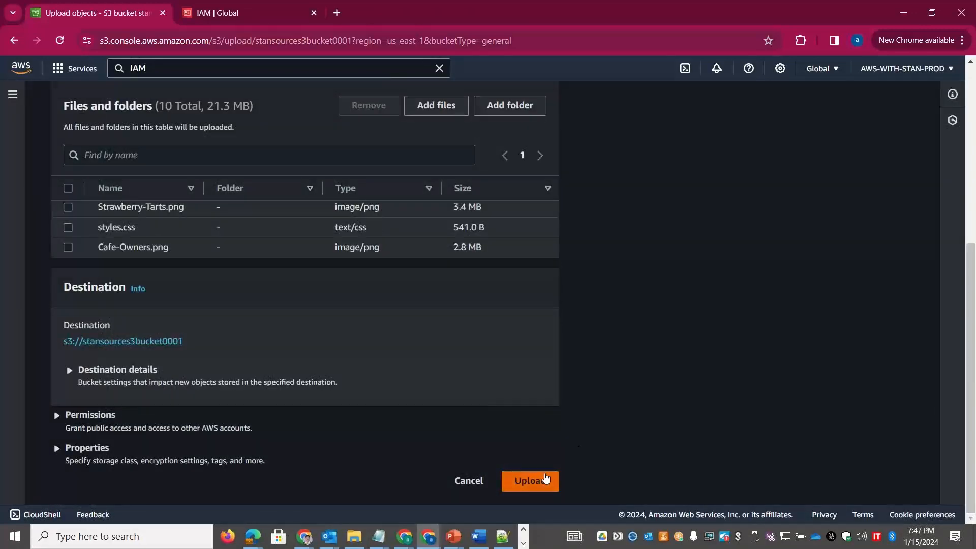
left_click(545, 476)
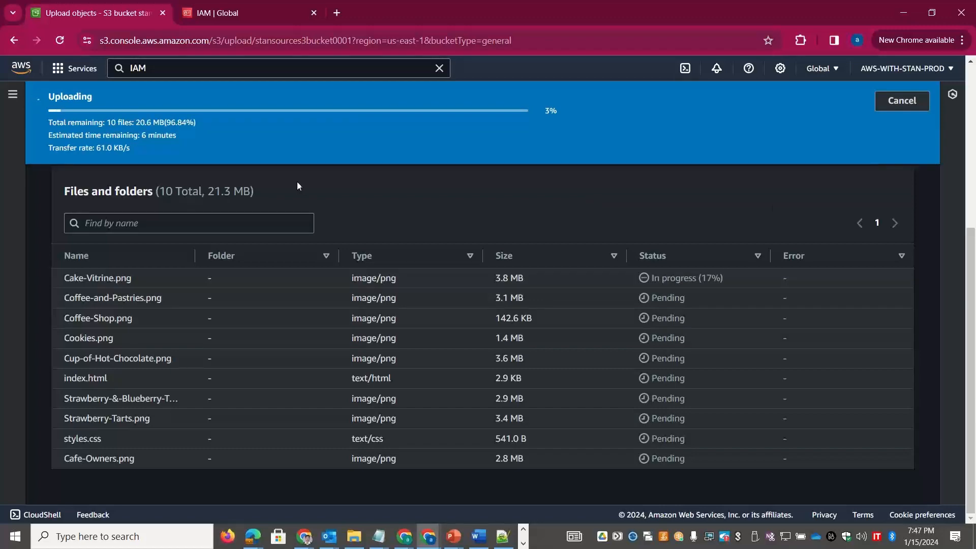
Step: Copy the destination bucket name, including one leading slash, from the upload summary
scroll(974, 178, "up", 3)
scroll(974, 178, "up", 2)
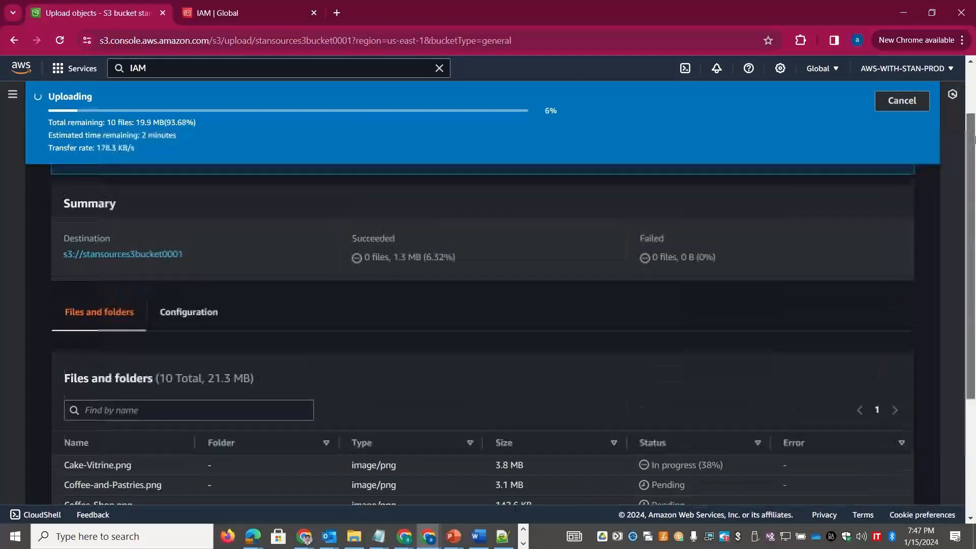
left_click_drag(187, 286, 80, 287)
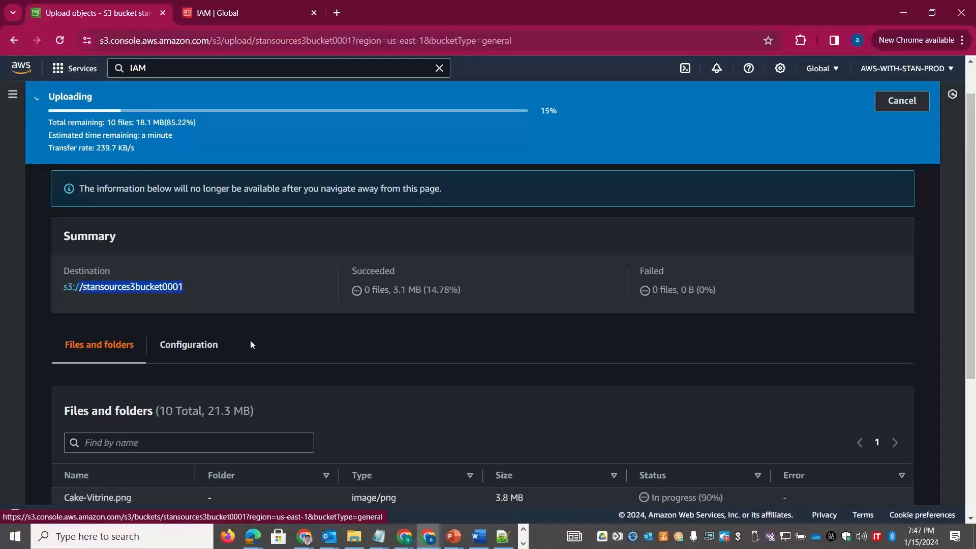
Step: Switch to the File Explorer images folder and open S3_batch_Operations.csv for editing in Notepad
key("alt+Tab")
key("alt+Tab")
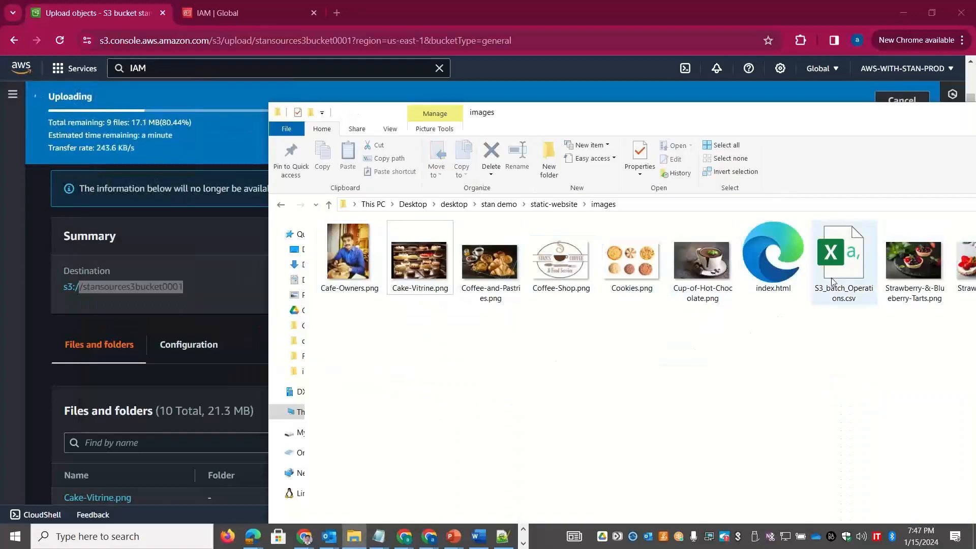
left_click(830, 277)
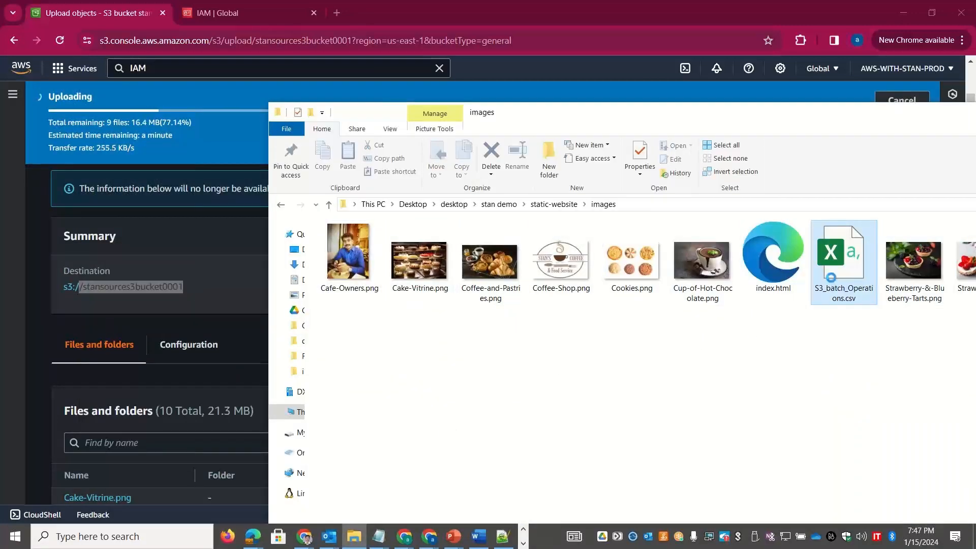
right_click(831, 277)
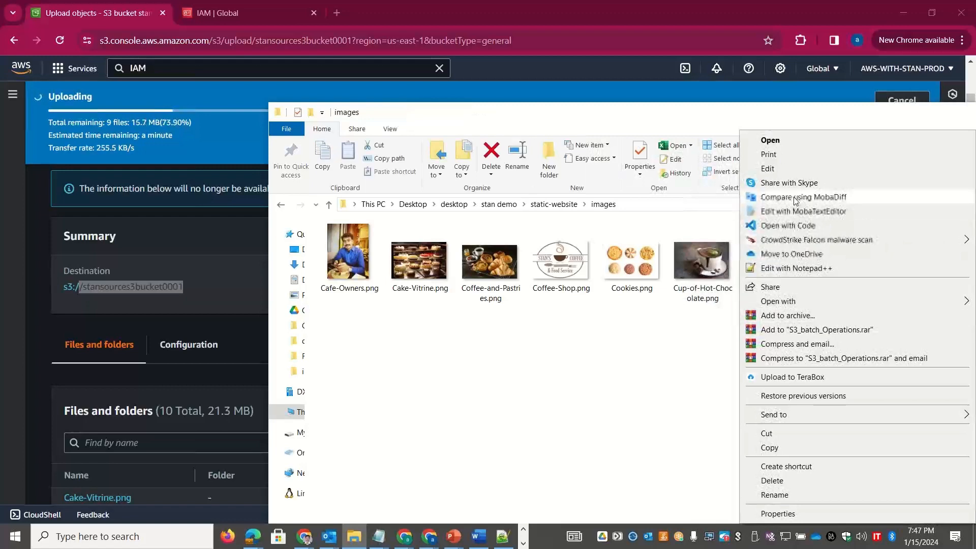
left_click(781, 172)
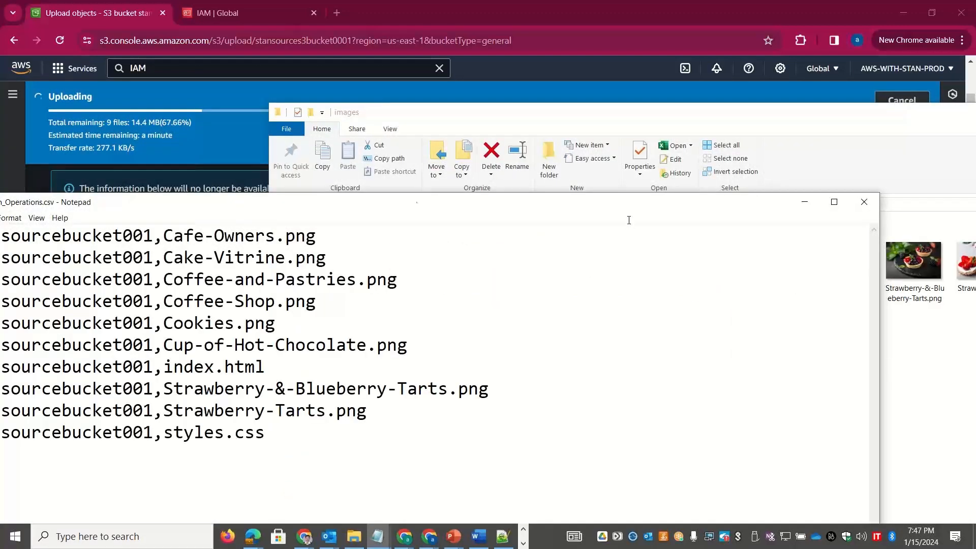
left_click_drag(416, 205, 641, 128)
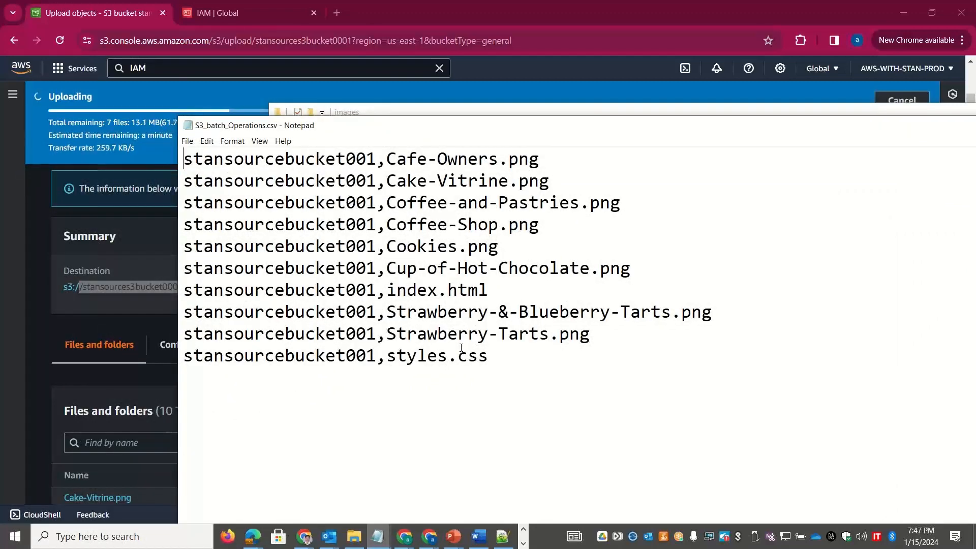
Step: Start a text replacement in the CSV and paste /stansources3bucket0001 as the replacement text
key("ctrl+f")
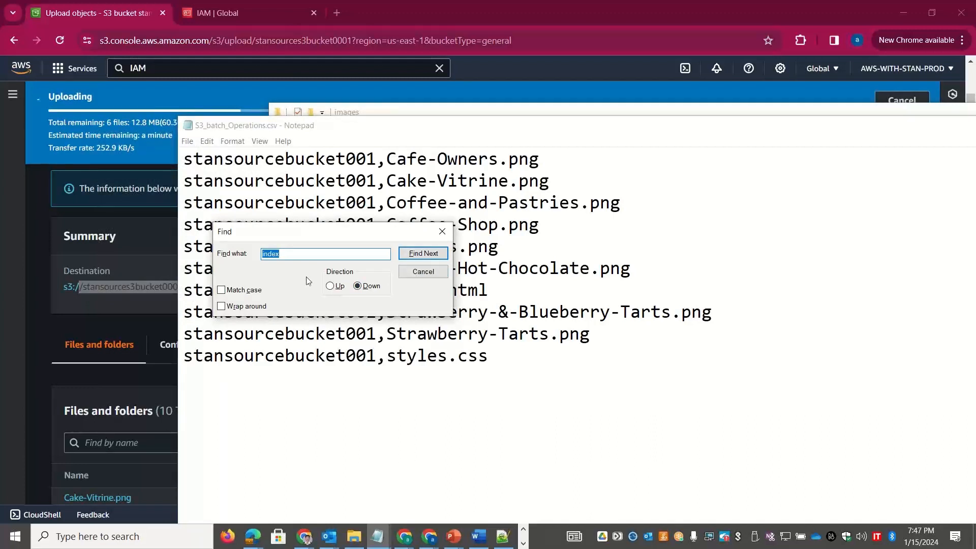
left_click(442, 231)
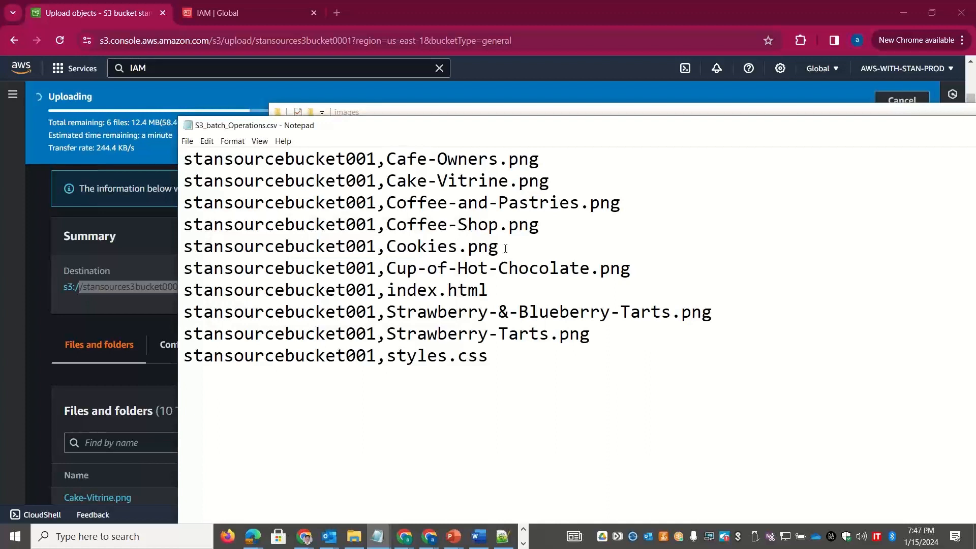
left_click(210, 144)
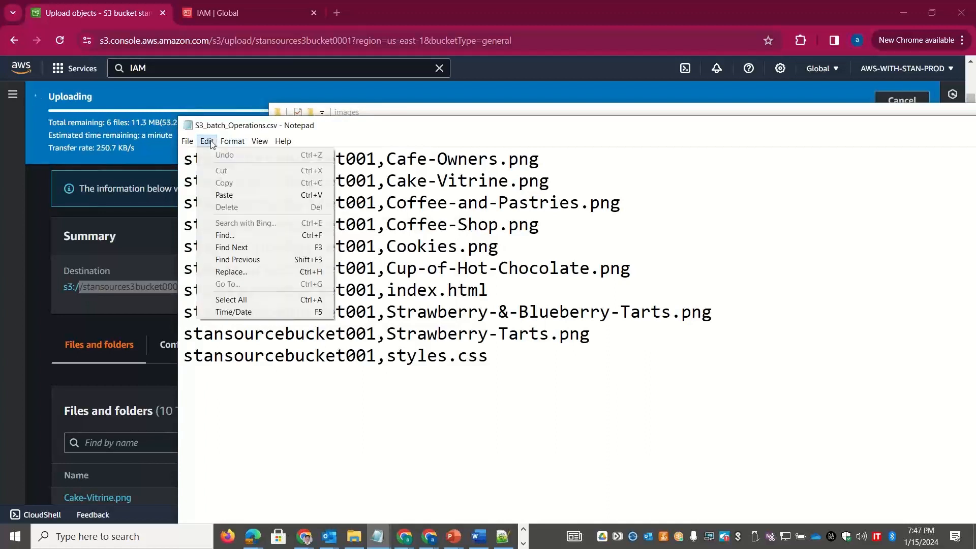
left_click(231, 272)
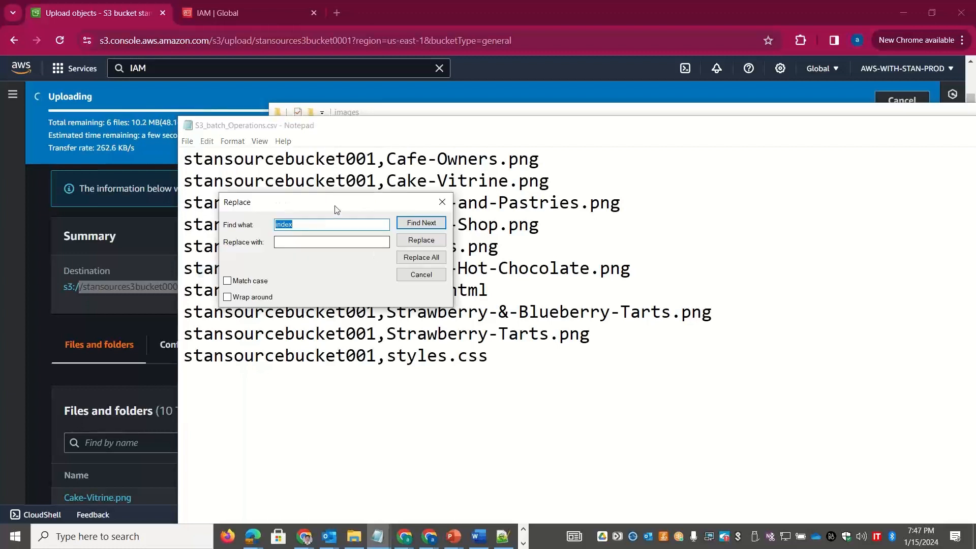
left_click_drag(336, 205, 592, 283)
left_click(560, 322)
type("/stansources3bucket0001")
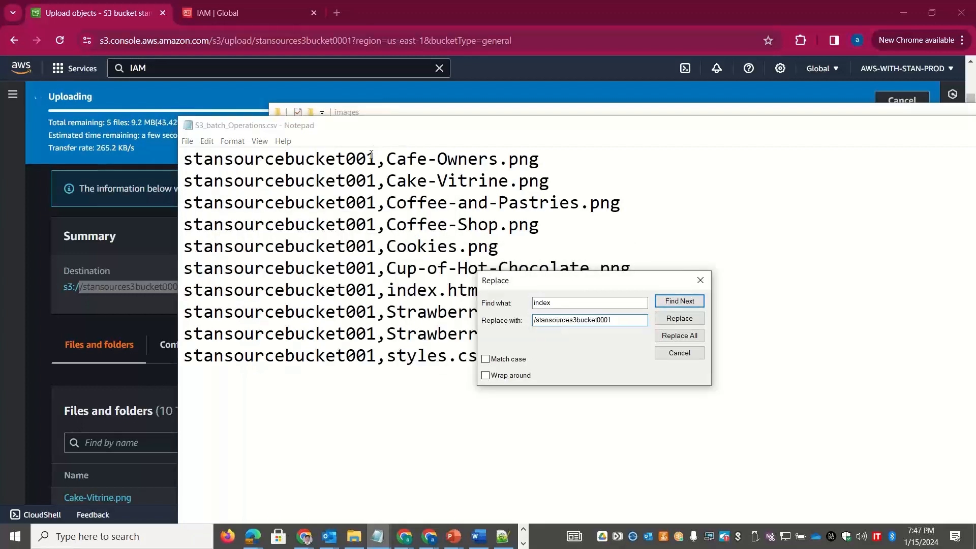
Step: Set stansourcebucket001 as the search text, remove the replacement's leading slash, and replace all occurrences with stansources3bucket0001
left_click_drag(371, 155, 183, 153)
key("ctrl+c")
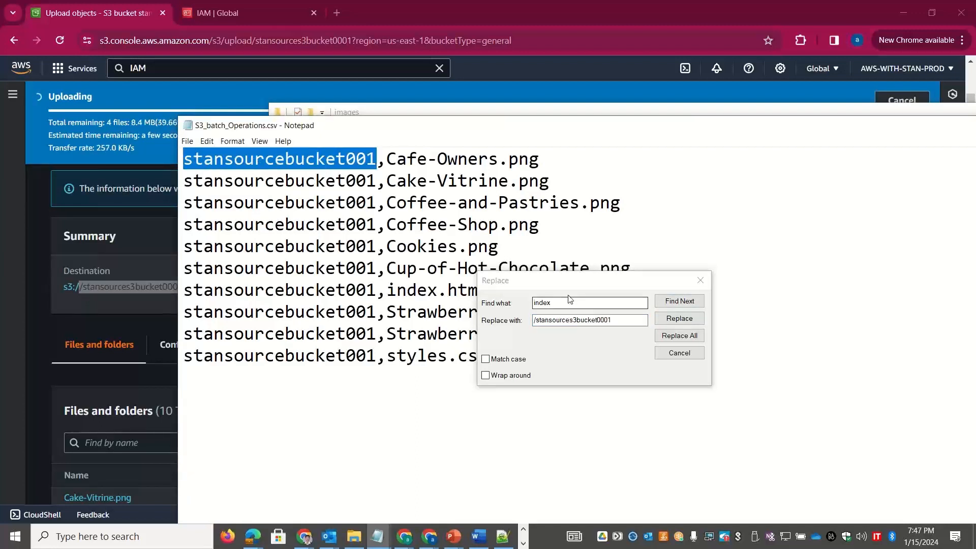
left_click(516, 305)
key("ctrl+v")
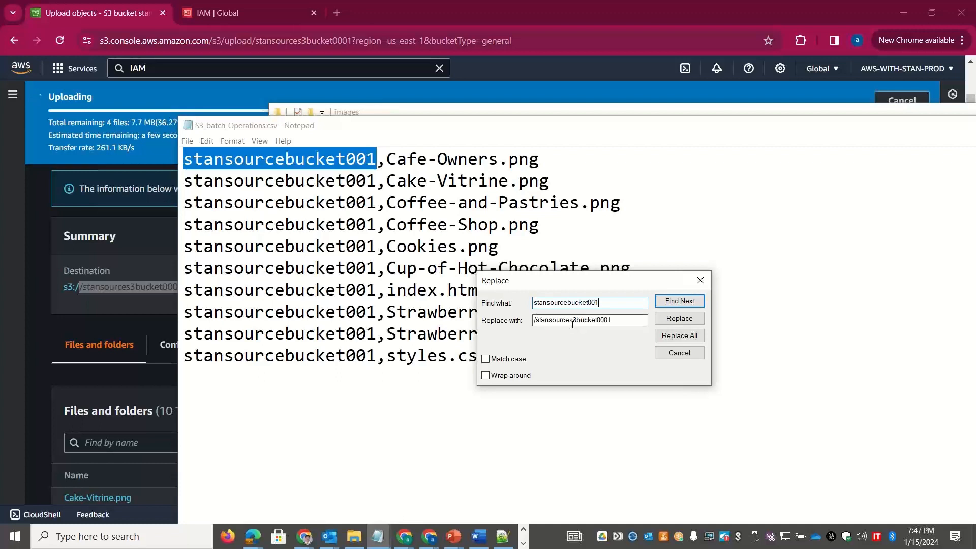
left_click(537, 320)
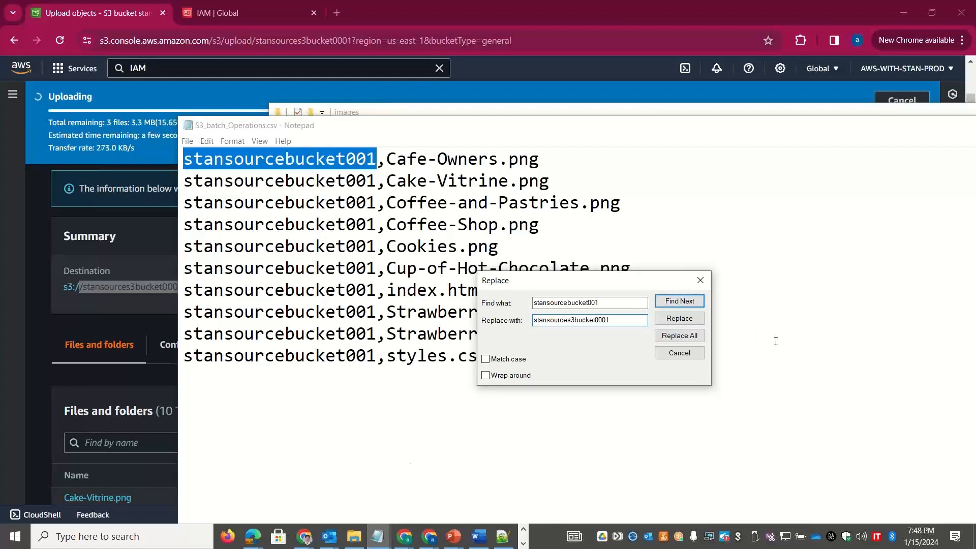
left_click(681, 336)
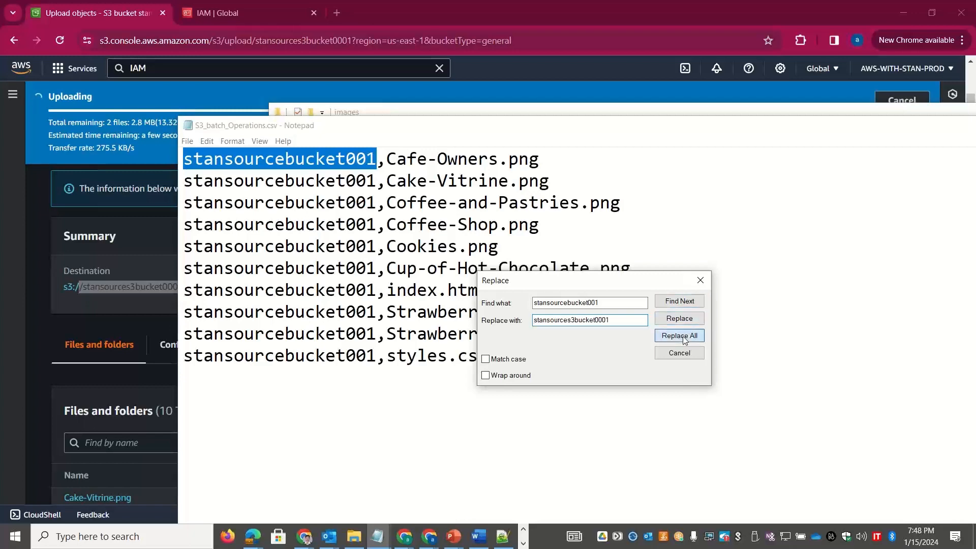
left_click(702, 280)
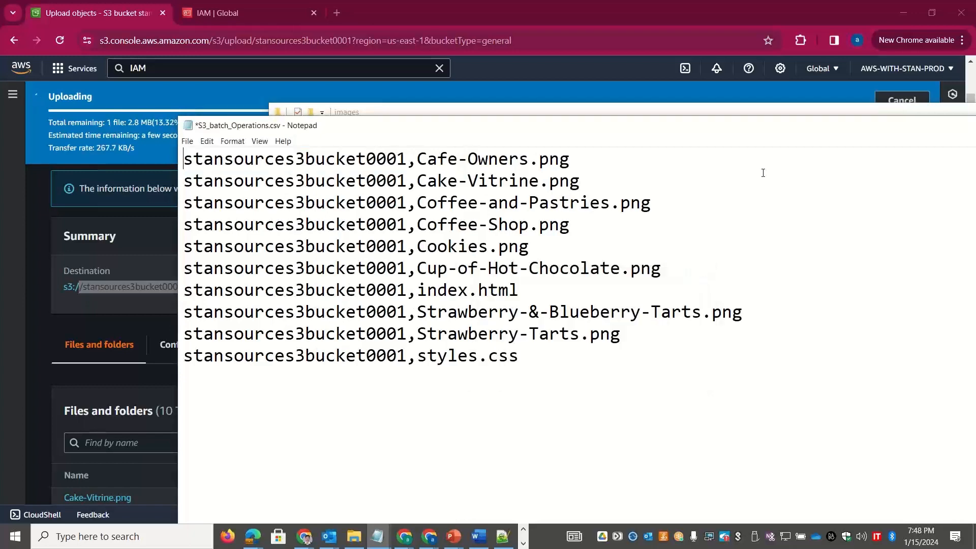
Step: Close S3_batch_Operations.csv in Notepad and save the changes
left_click_drag(657, 141, 616, 139)
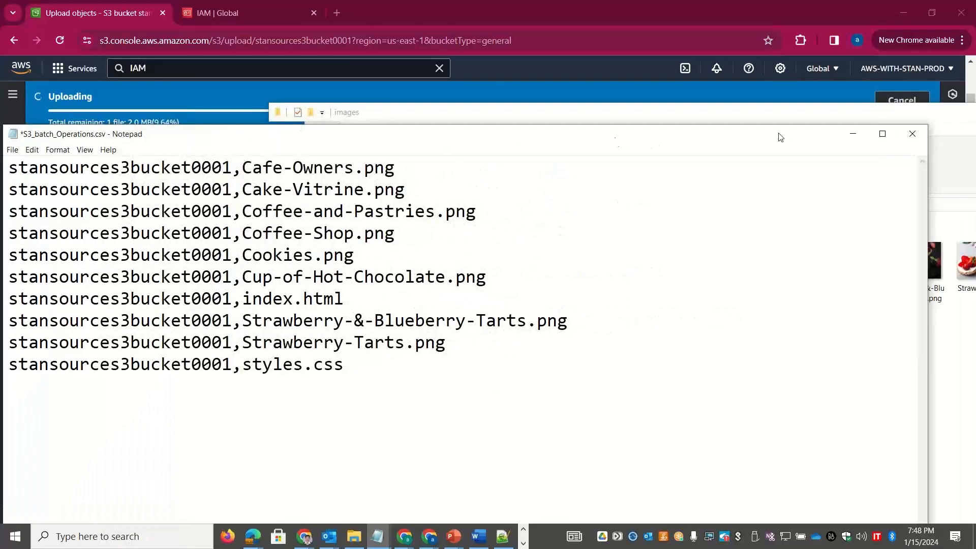
left_click(900, 136)
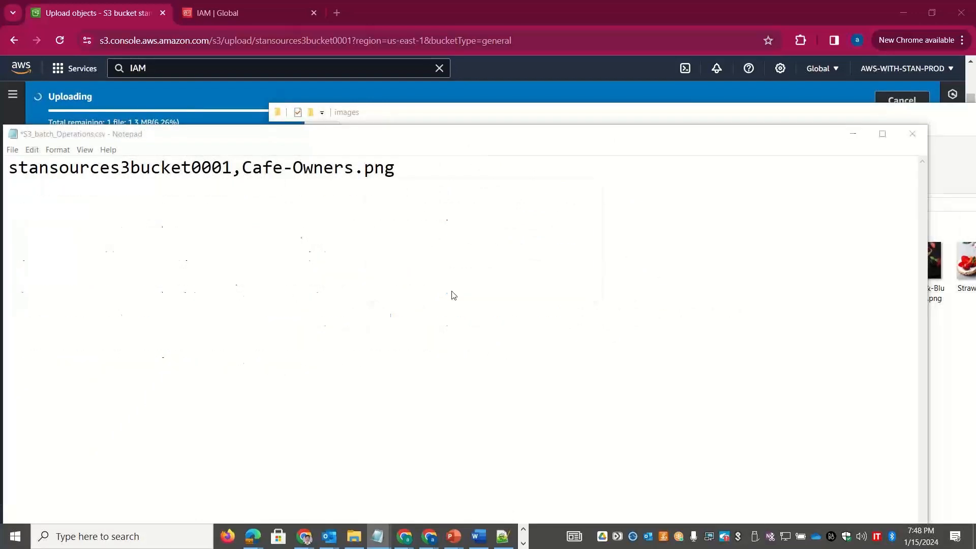
left_click(456, 283)
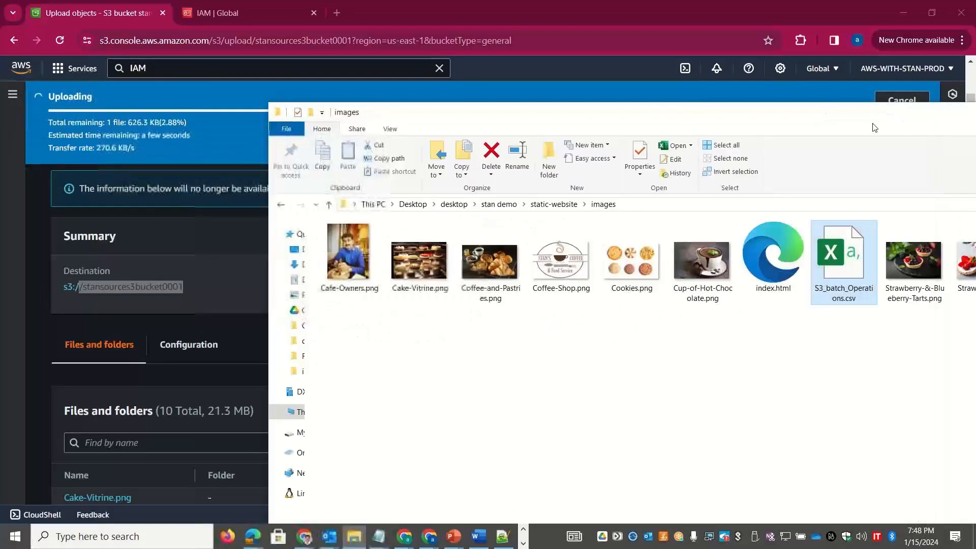
Step: Return to the S3 console, check the status of the uploaded files, and close the upload status page
left_click_drag(871, 124, 930, 152)
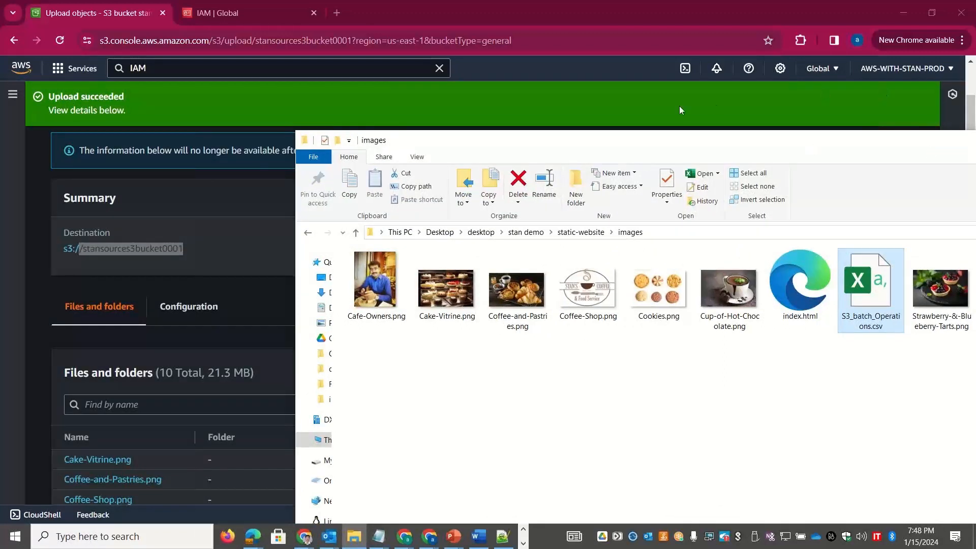
left_click(604, 75)
scroll(971, 417, "down", 4)
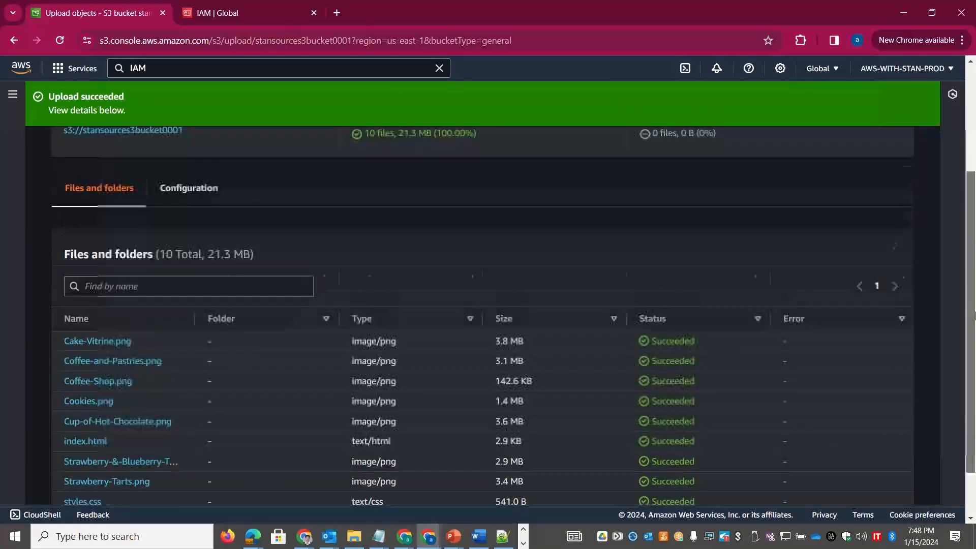
scroll(971, 417, "up", 4)
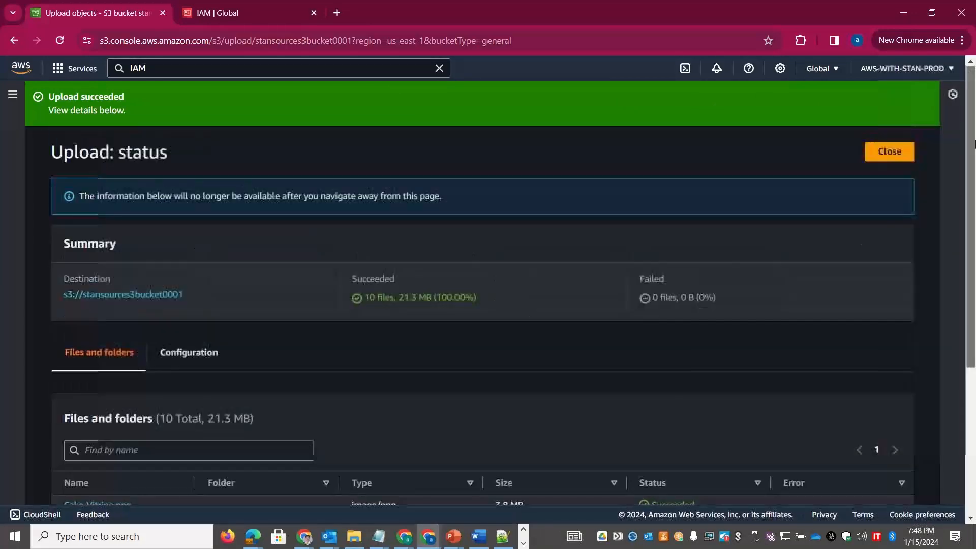
left_click(901, 155)
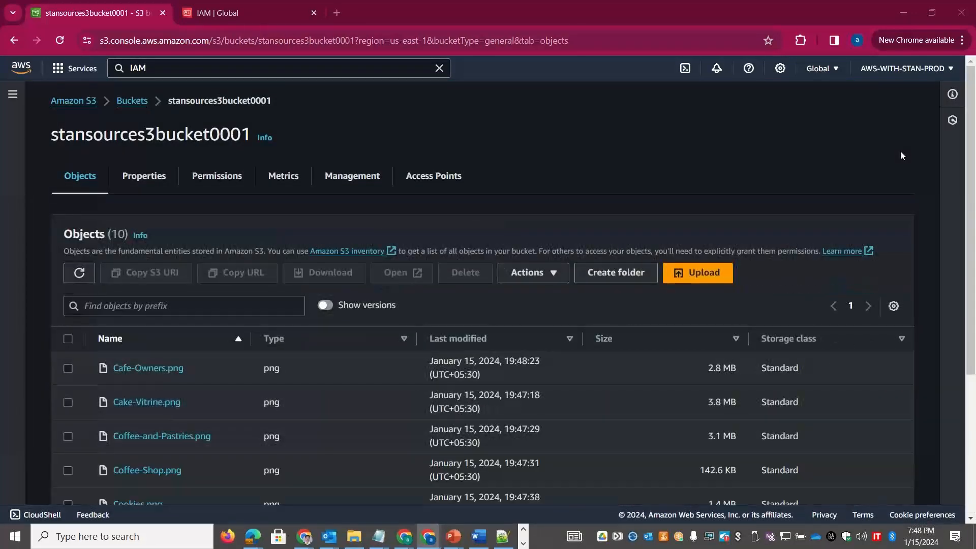
Step: Add S3_batch_Operations.csv from the images folder to stansources3bucket0001 and upload it
key("alt+Tab")
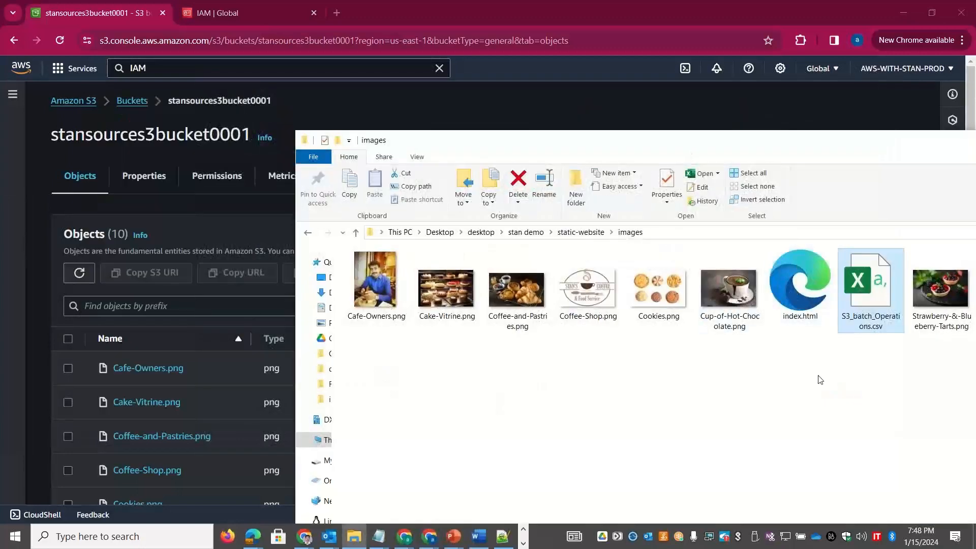
left_click(863, 326)
left_click_drag(866, 295, 202, 405)
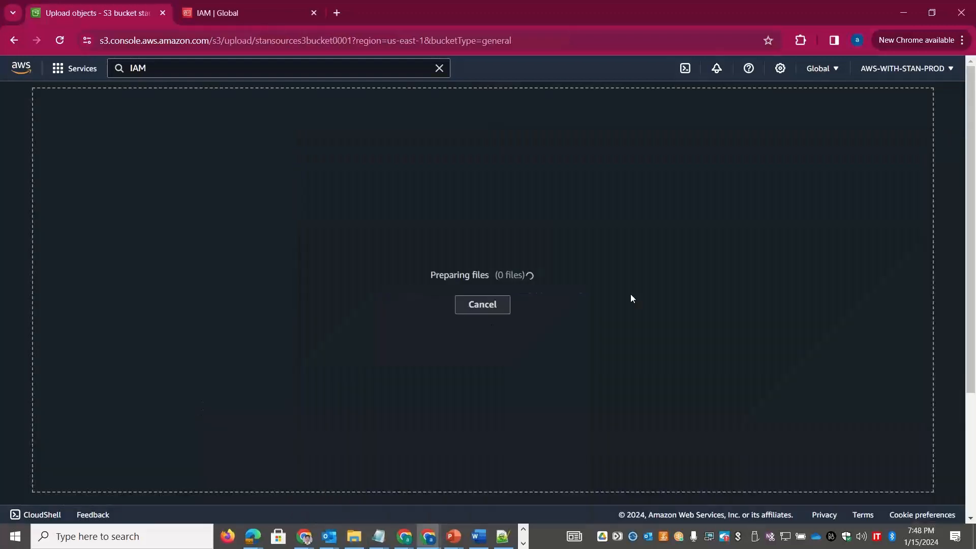
scroll(973, 266, "down", 3)
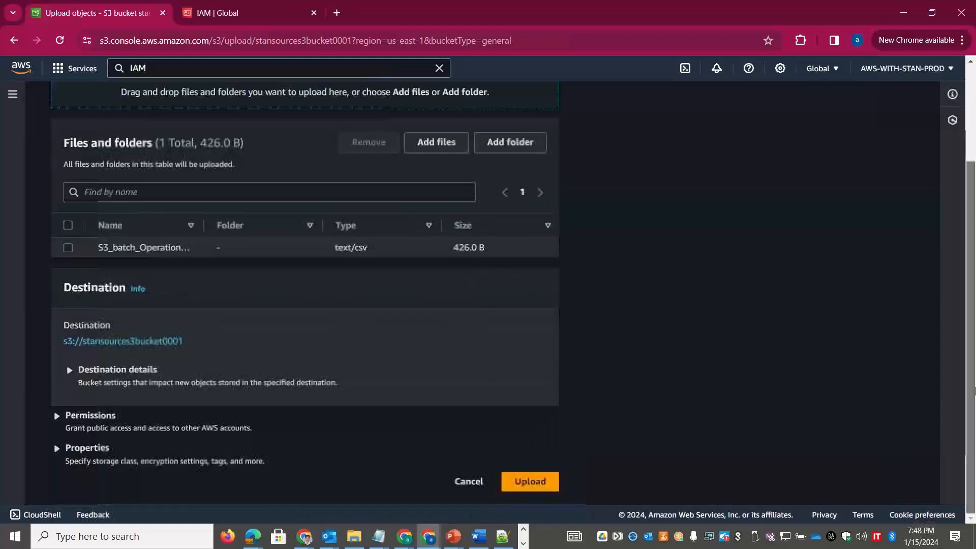
left_click(530, 481)
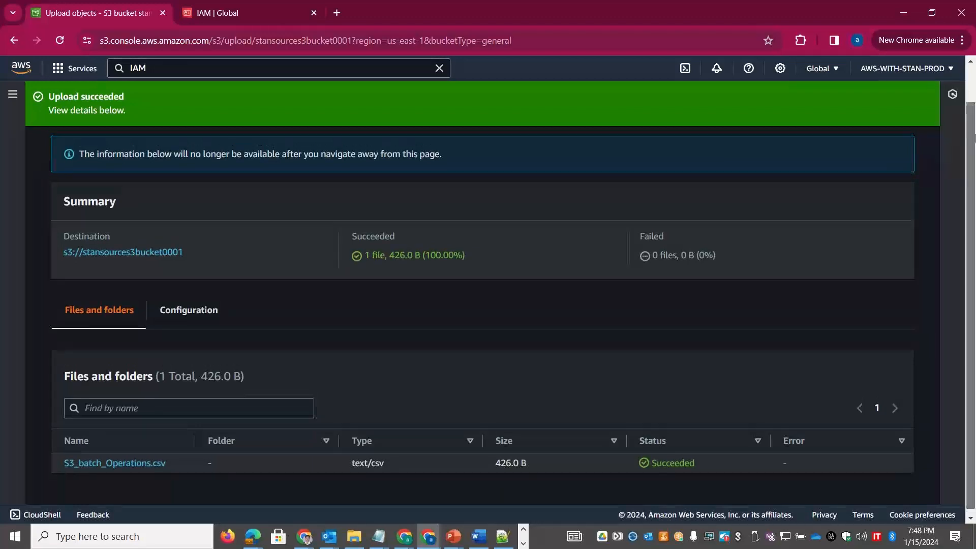
Step: Close the upload status page and open the destination bucket standests3bucket0001 from the bucket list
scroll(864, 173, "up", 1)
left_click(885, 161)
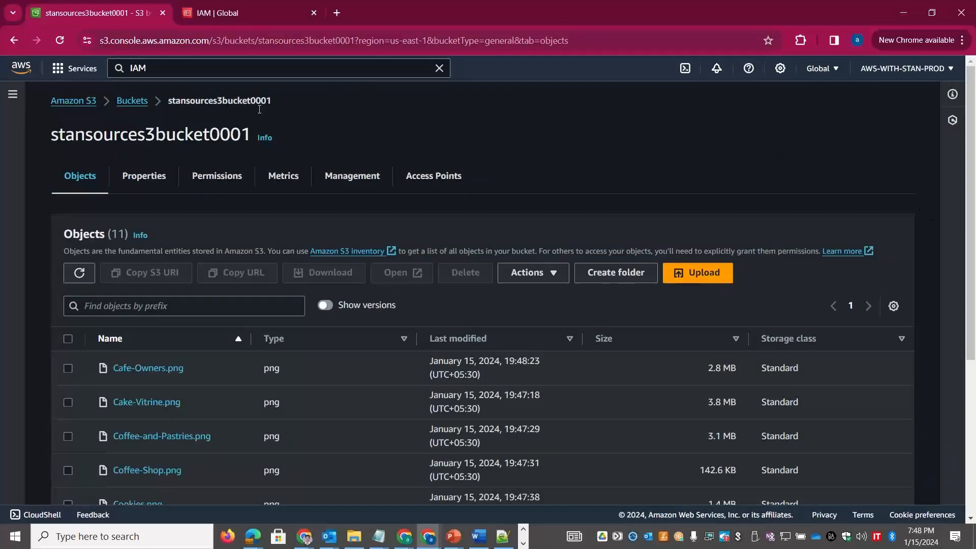
left_click(133, 102)
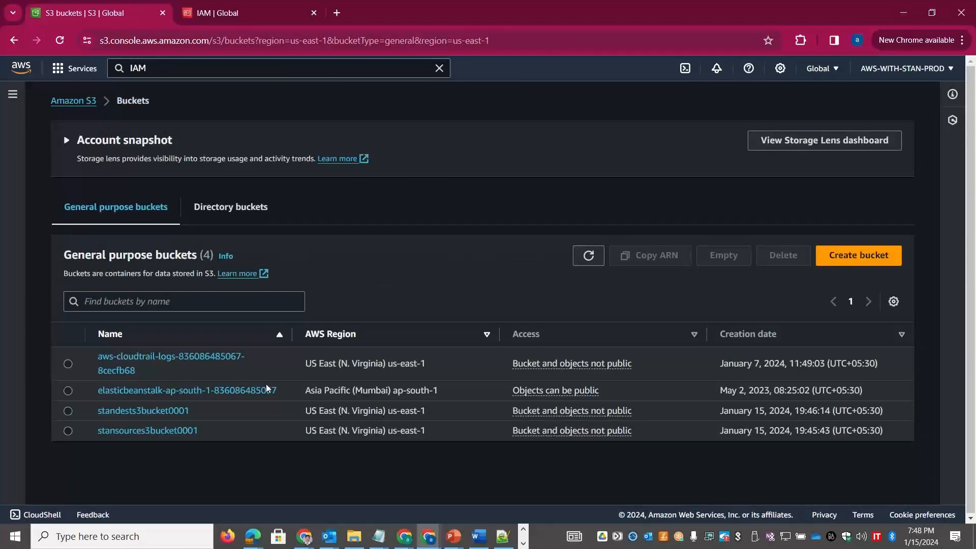
left_click(164, 411)
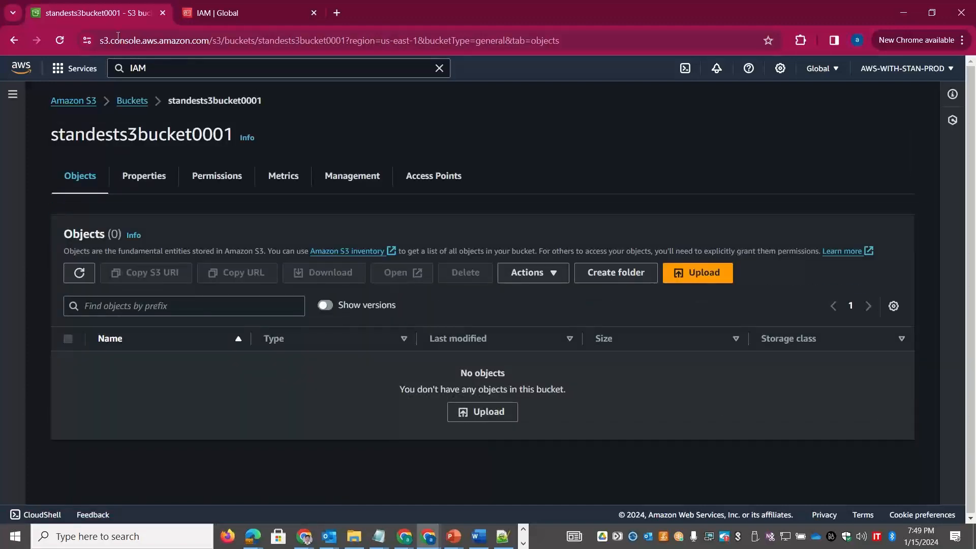
Step: Duplicate the standests3bucket0001 browser tab and return to the original tab
right_click(102, 20)
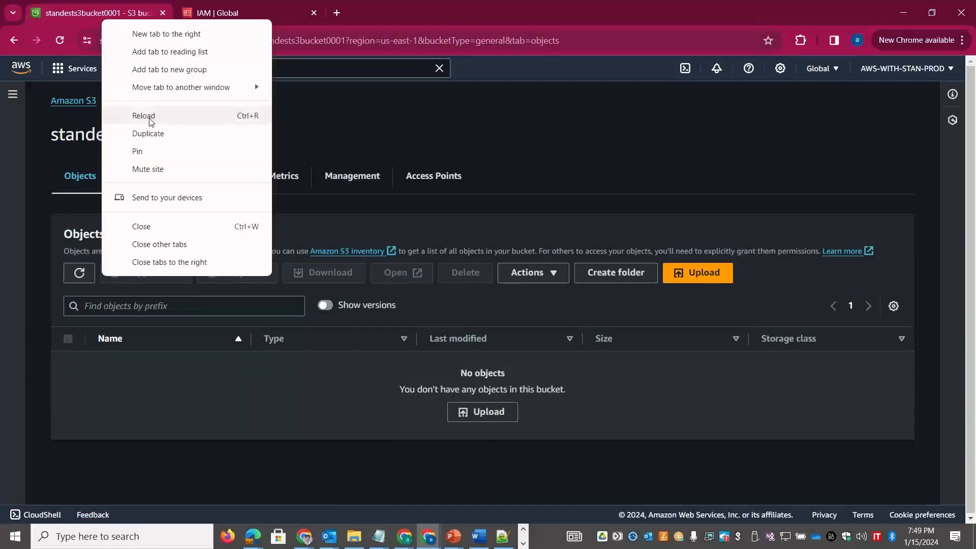
left_click(148, 133)
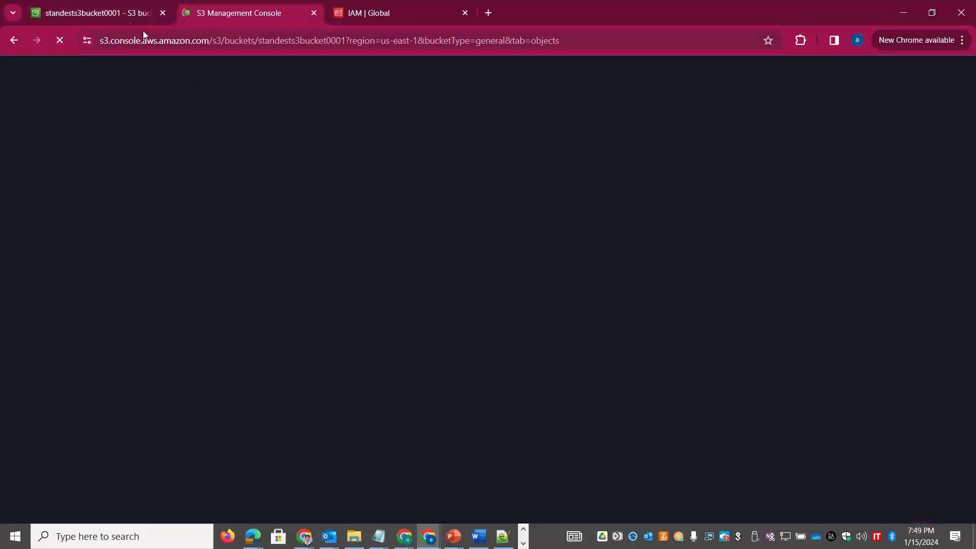
left_click(115, 14)
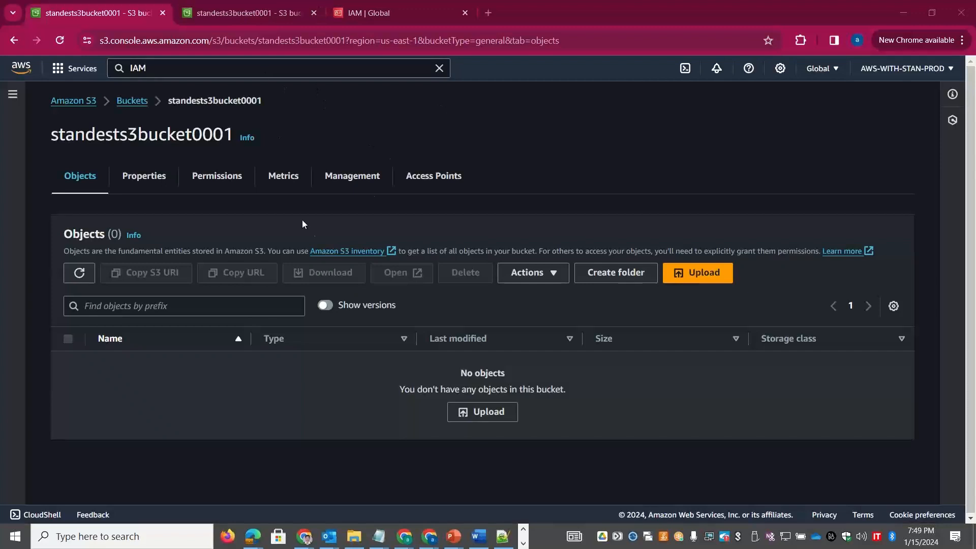
Step: Open Batch Operations from the Amazon S3 home page and start creating a new job
left_click(135, 101)
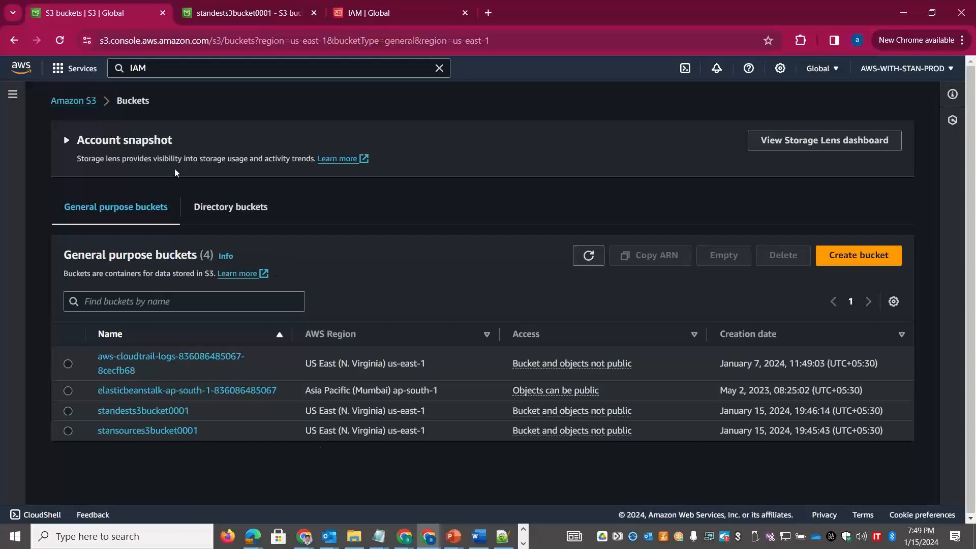
left_click(85, 102)
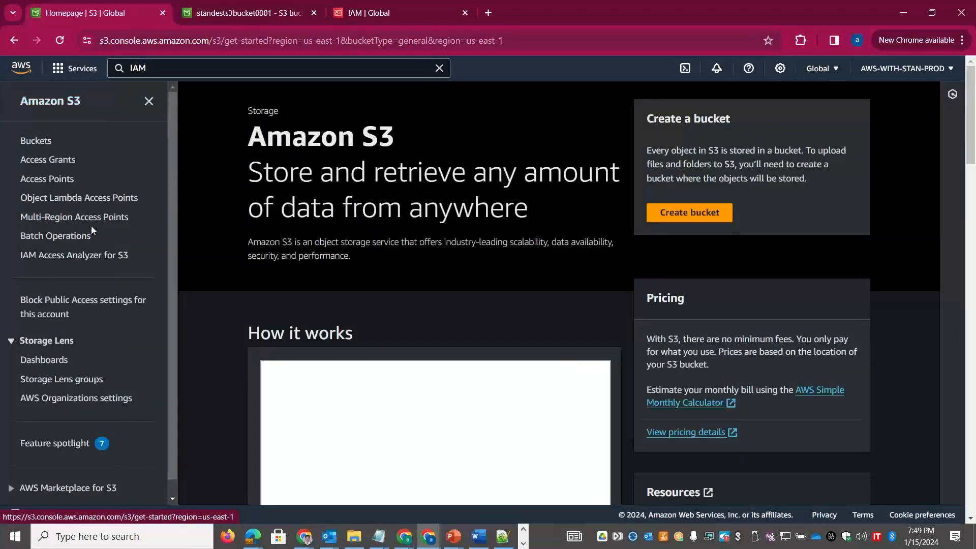
left_click(55, 236)
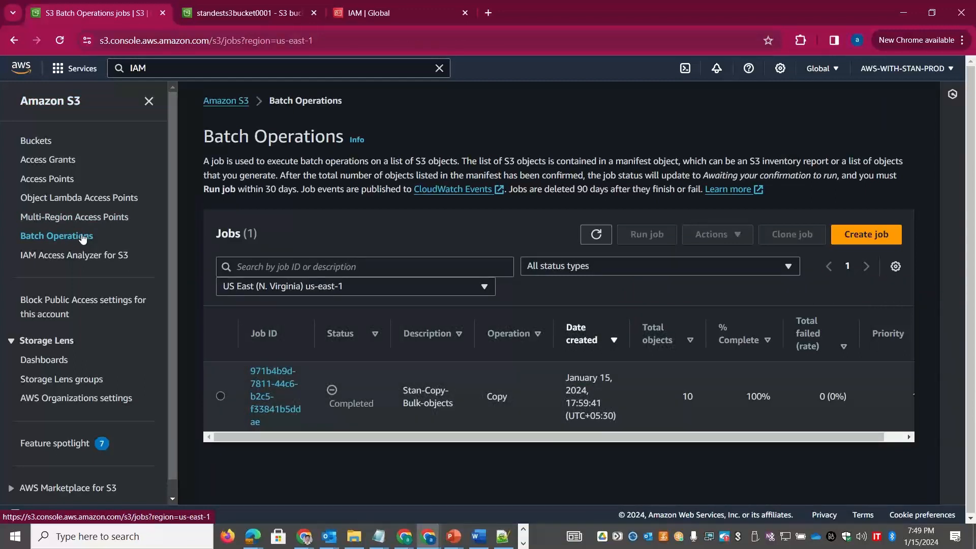
left_click_drag(213, 161, 266, 156)
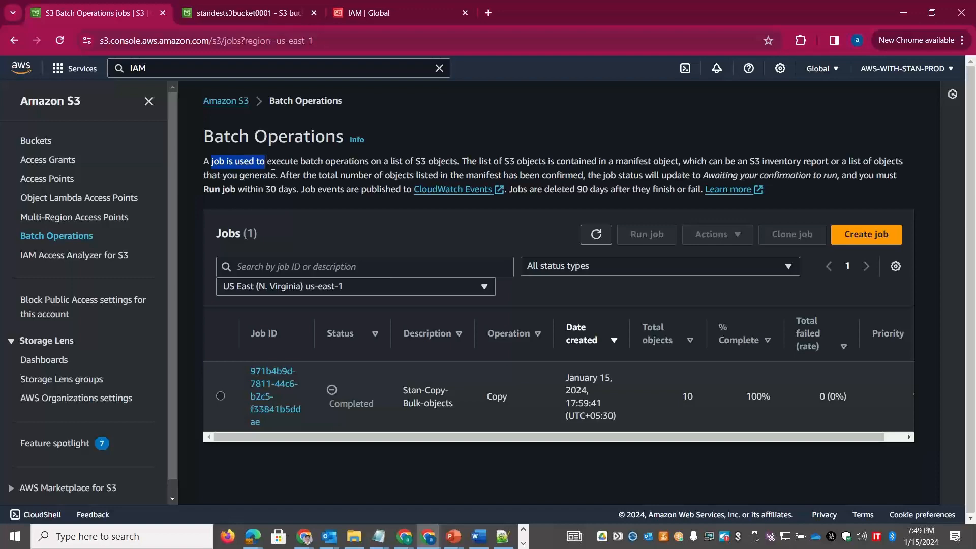
left_click(857, 234)
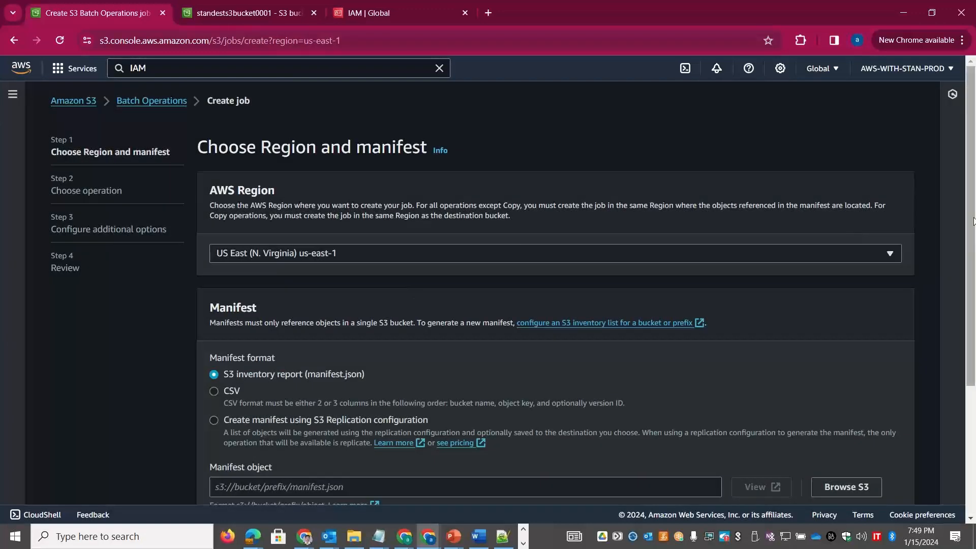
Step: Set the job's manifest format to CSV
scroll(547, 207, "down", 2)
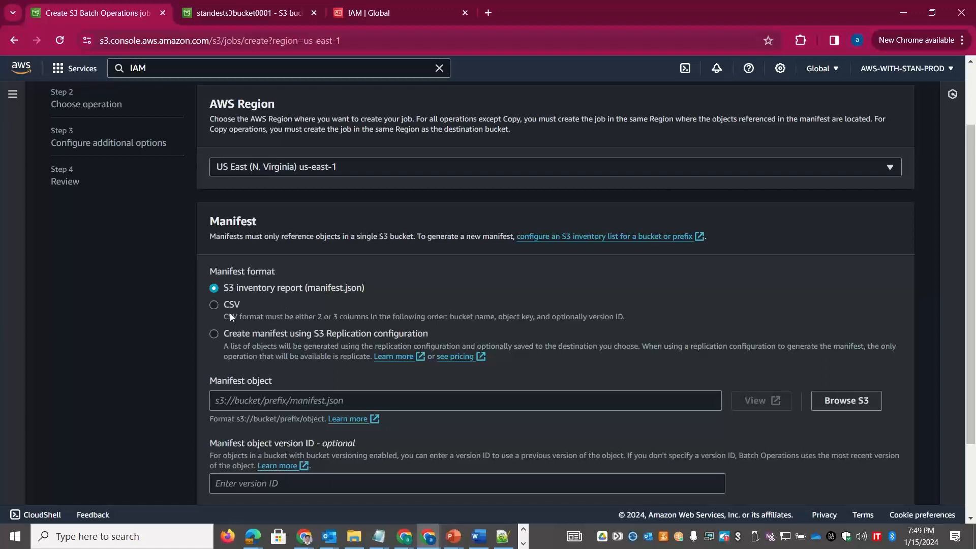
double_click(353, 288)
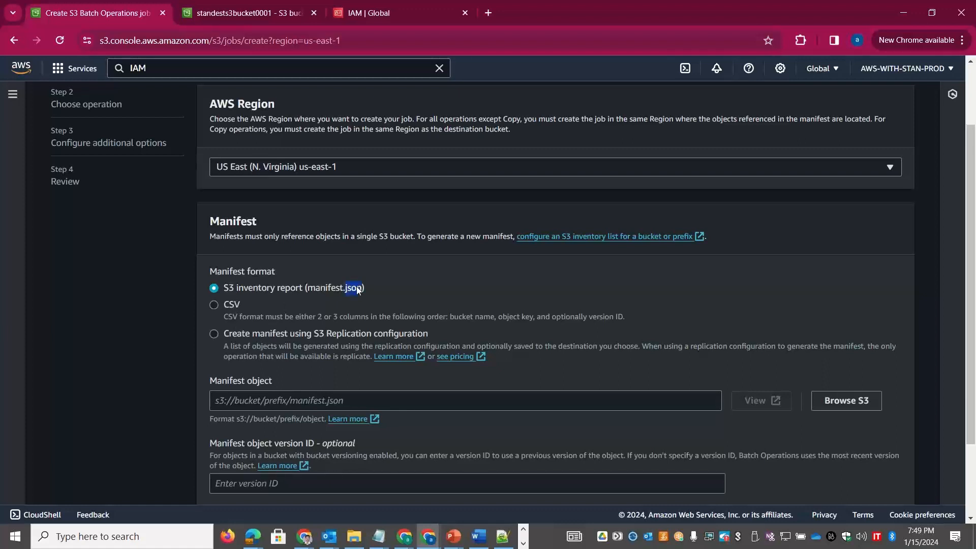
left_click(214, 304)
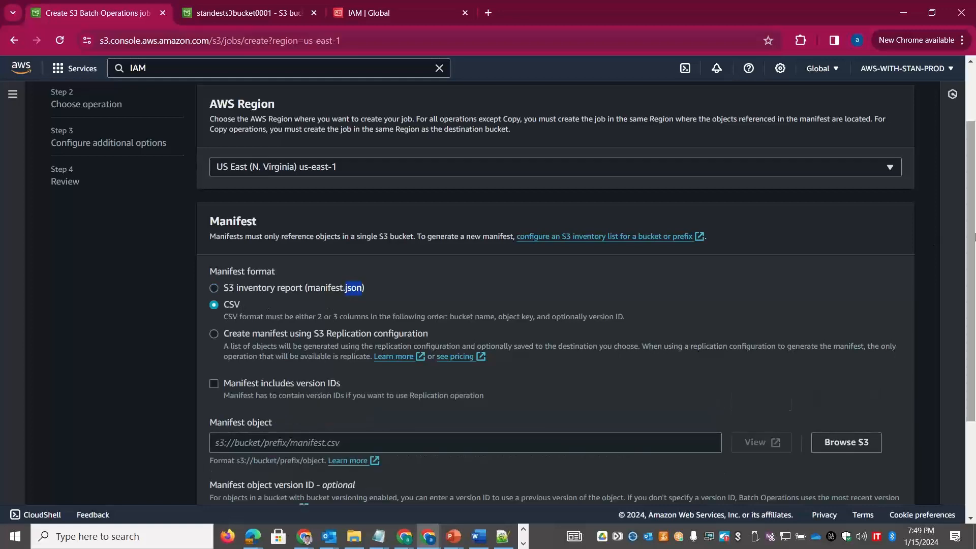
Step: Choose S3_batch_Operations.csv from stansources3bucket0001 as the manifest object and continue to the operation choice
left_click_drag(975, 240, 975, 329)
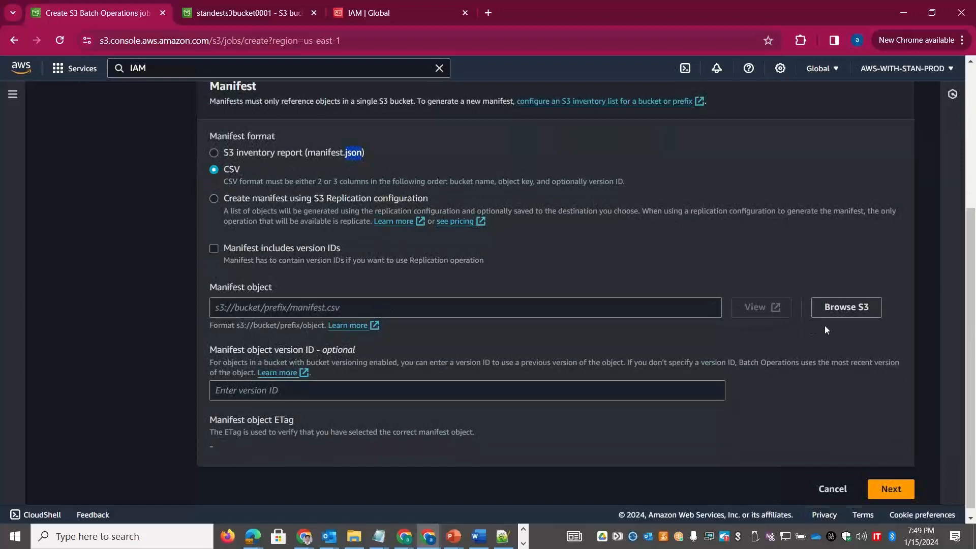
left_click(860, 307)
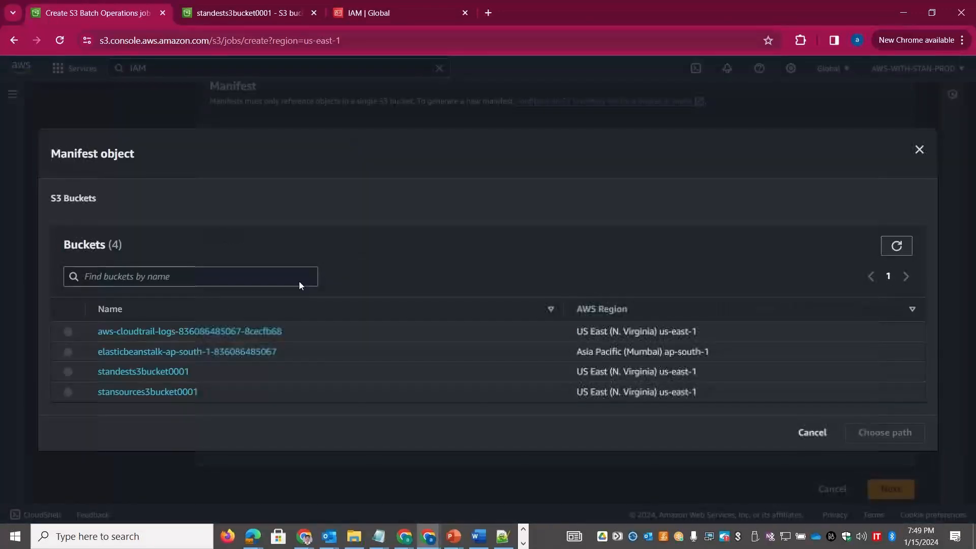
left_click(131, 393)
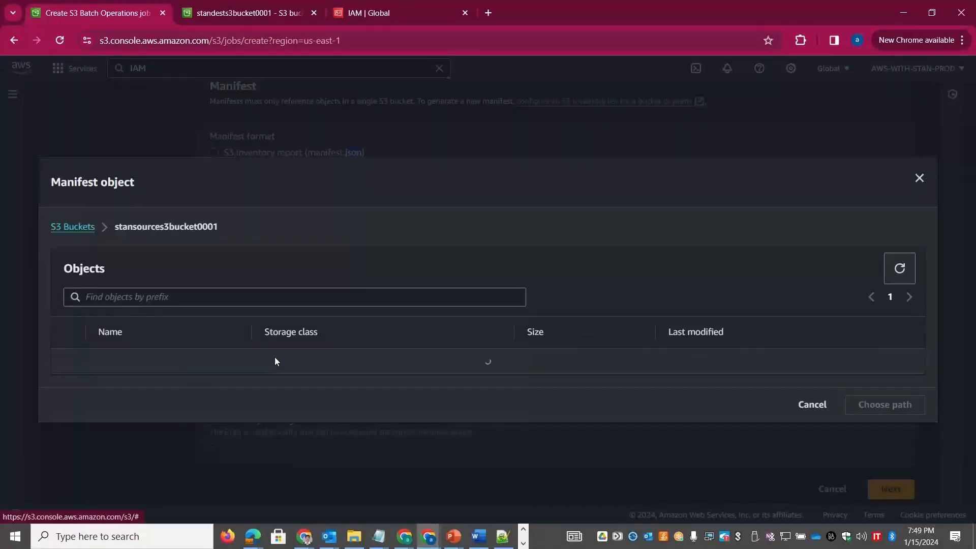
left_click(62, 420)
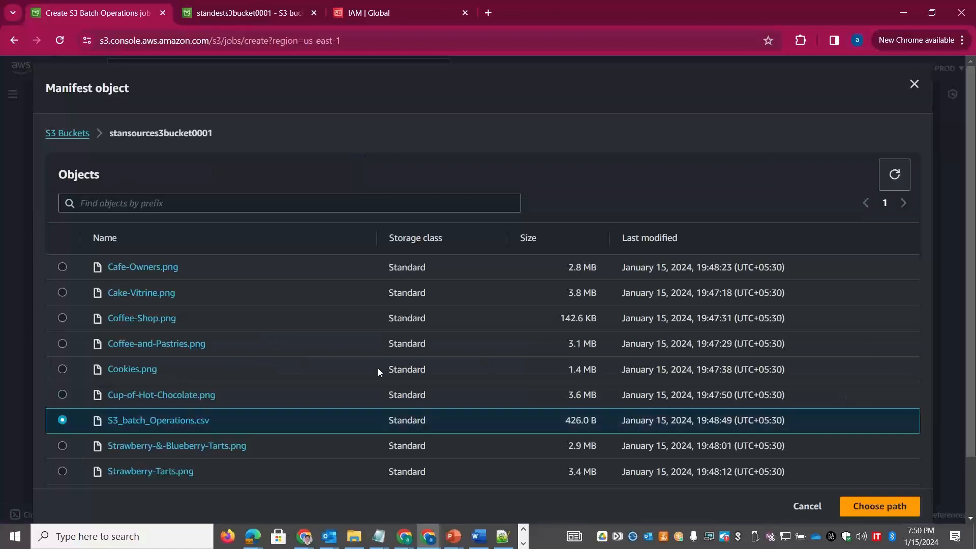
left_click(870, 501)
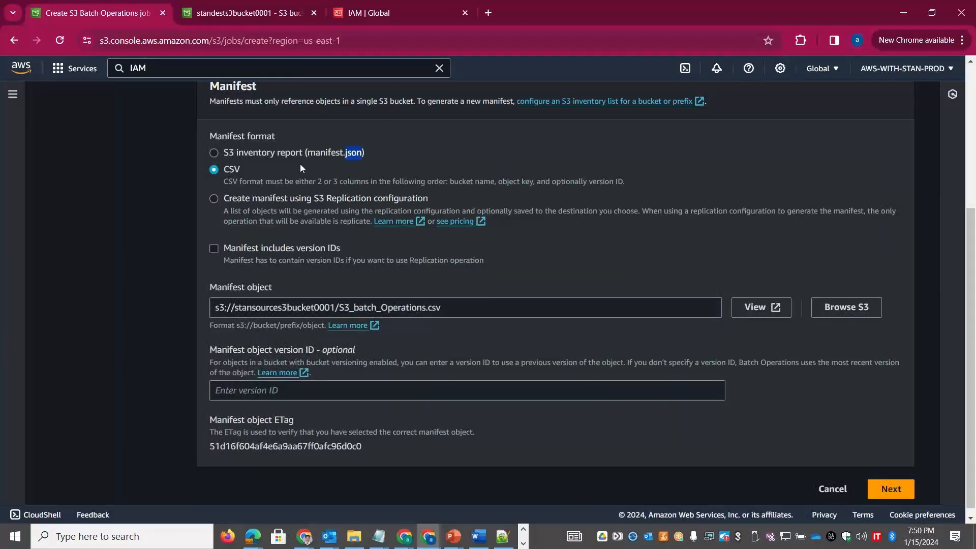
left_click(749, 176)
left_click_drag(974, 260, 975, 267)
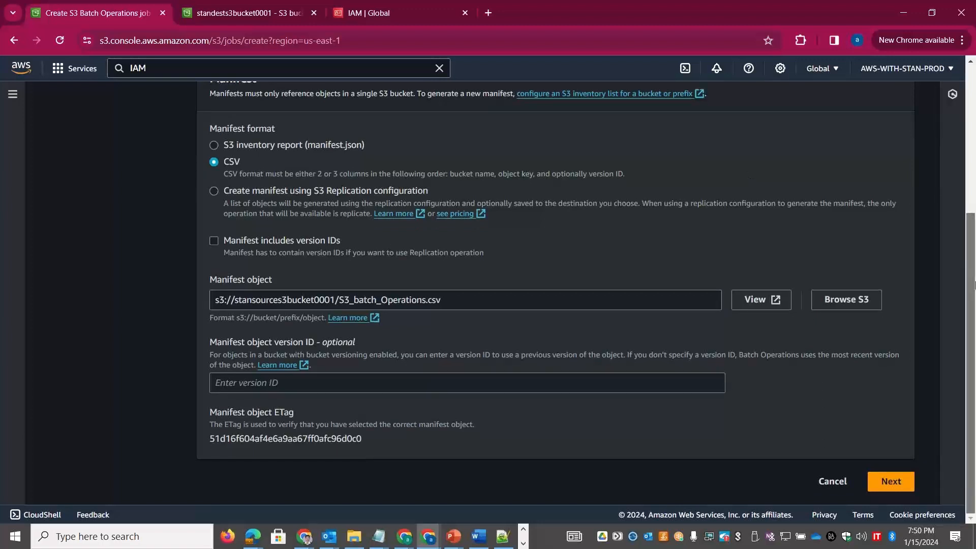
left_click(891, 483)
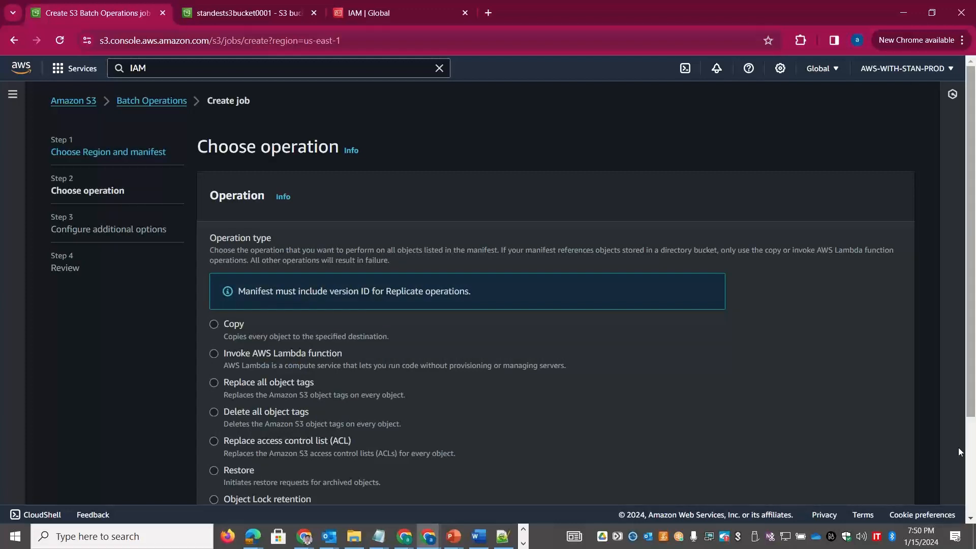
Step: Select the Copy operation and set standests3bucket0001 as the copy destination
scroll(495, 361, "down", 3)
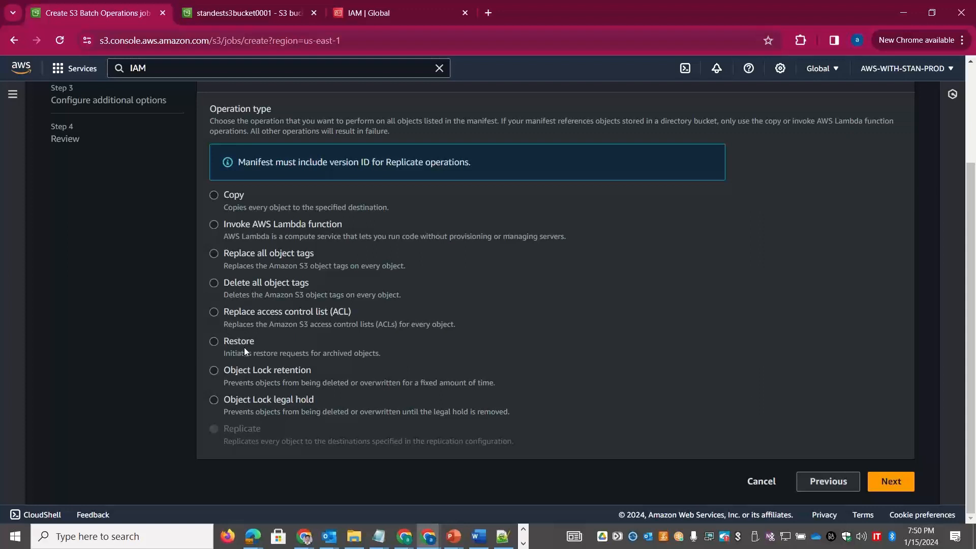
left_click(217, 194)
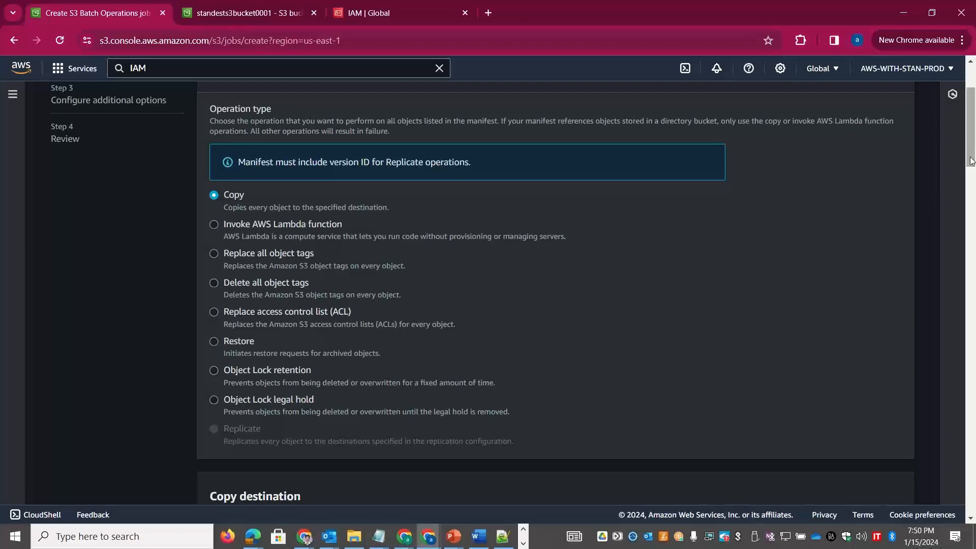
left_click_drag(973, 180, 974, 230)
left_click(846, 225)
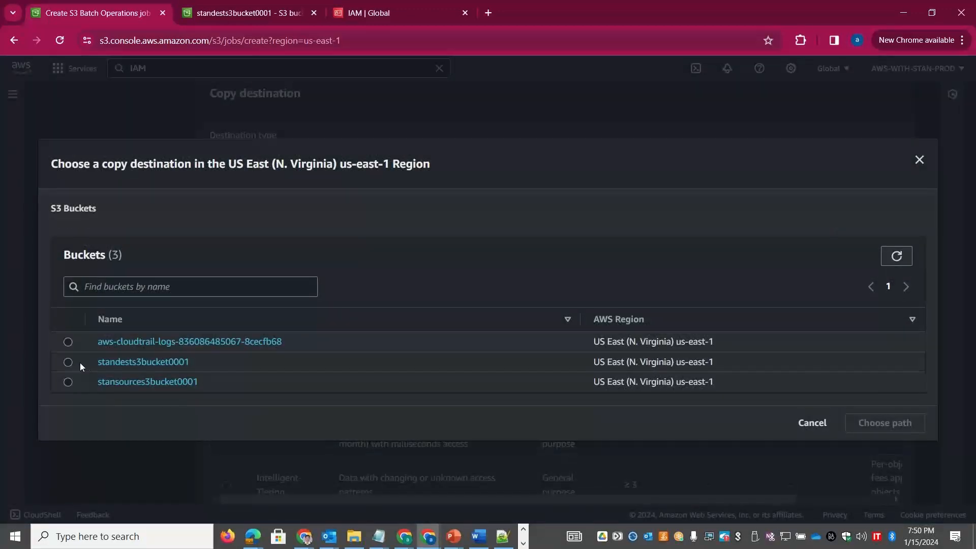
left_click(68, 361)
left_click(885, 422)
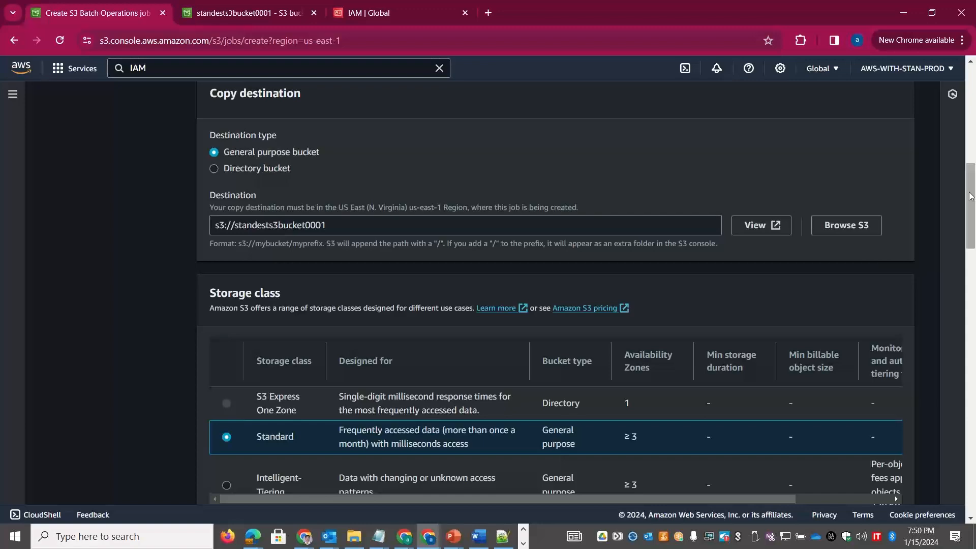
Step: Choose to replace all object tags and enter a tag with key org and value skillupwithstan
left_click_drag(971, 190, 974, 247)
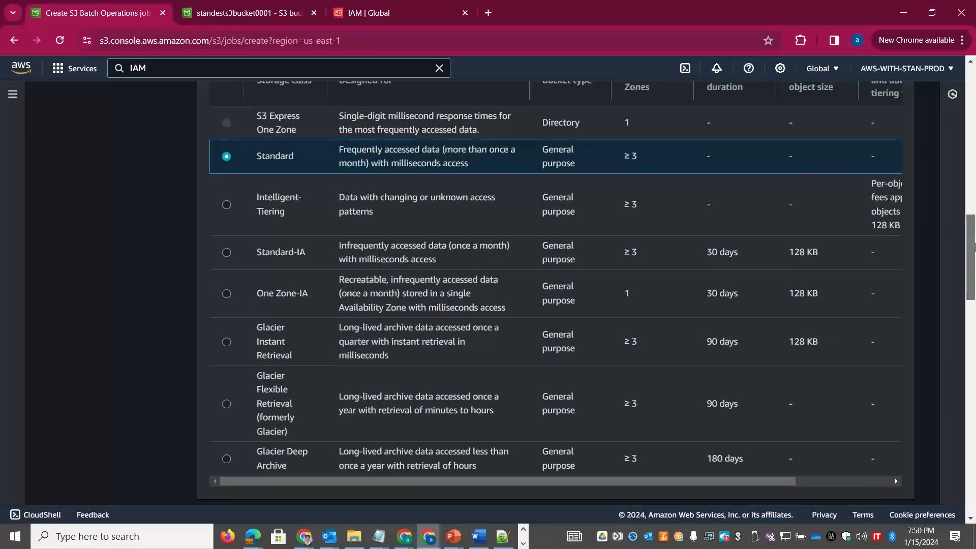
mouse_move(975, 247)
left_mouse_down()
mouse_move(975, 228)
mouse_move(975, 264)
left_mouse_up()
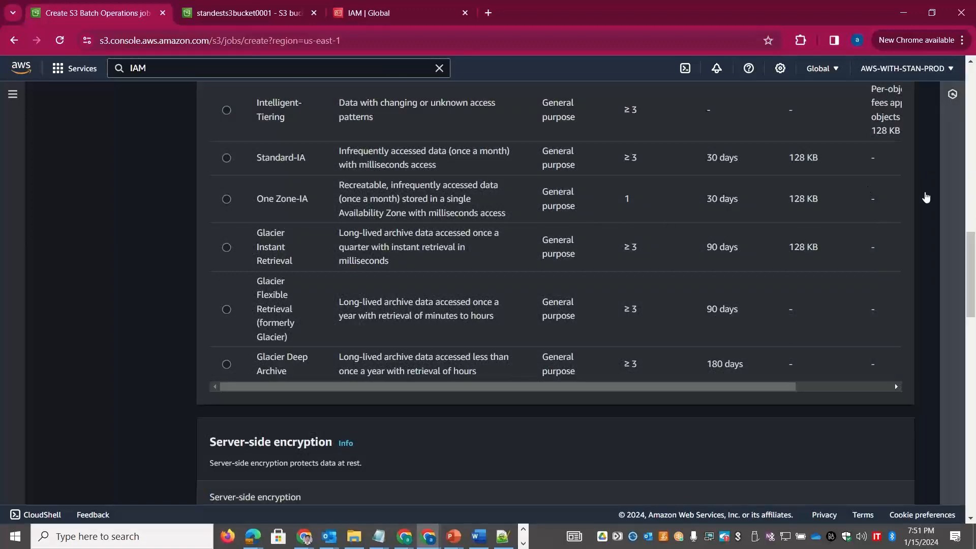
left_click_drag(728, 386, 638, 374)
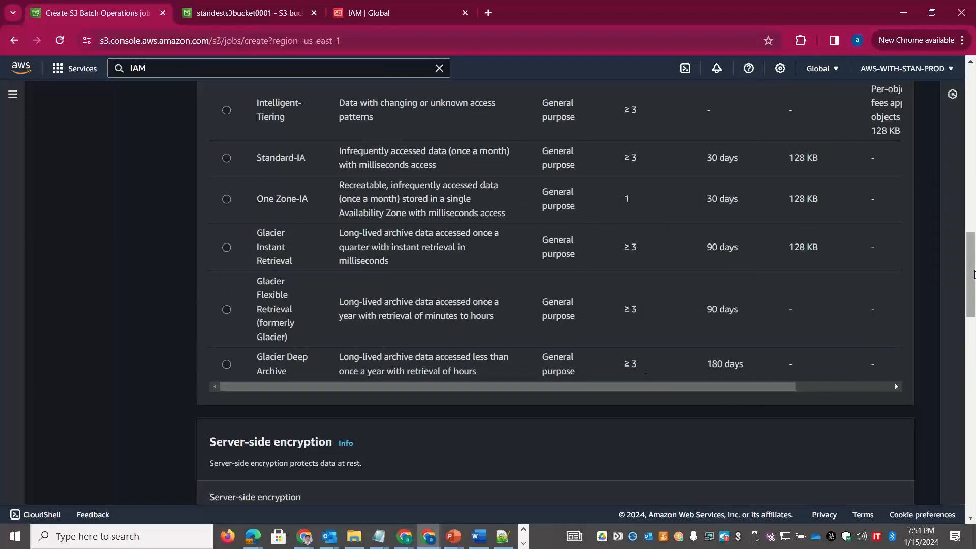
left_click_drag(974, 263, 975, 375)
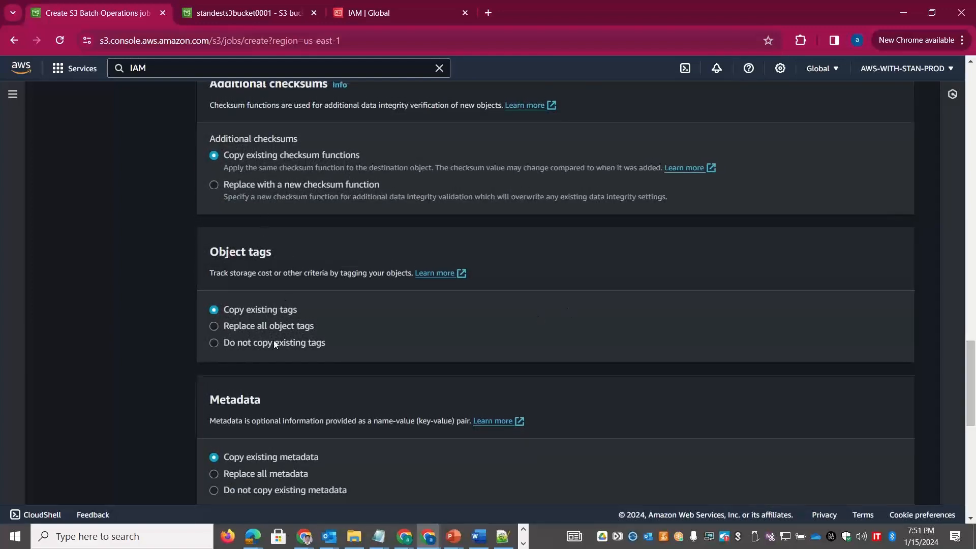
left_click(261, 326)
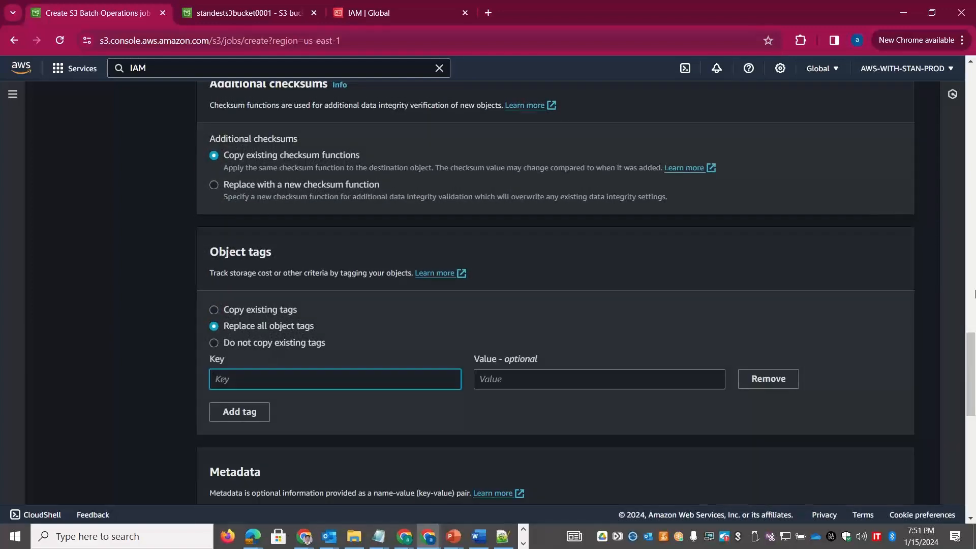
scroll(334, 331, "down", 2)
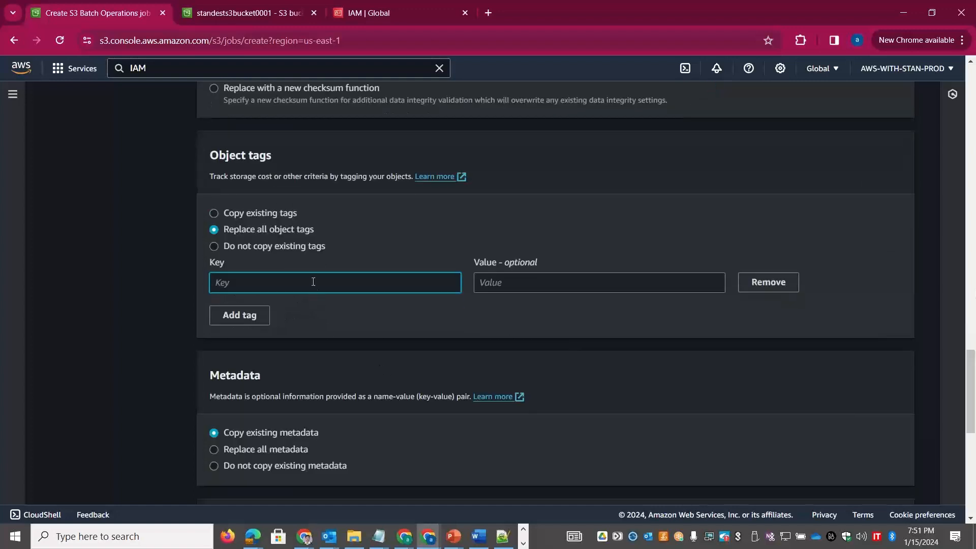
type("org")
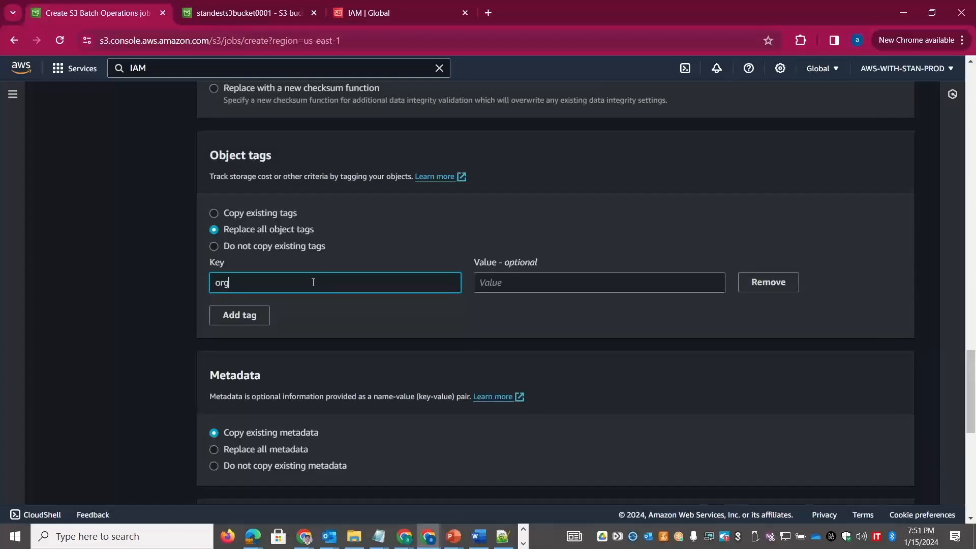
key("Tab")
type("sk")
type("upwithstan")
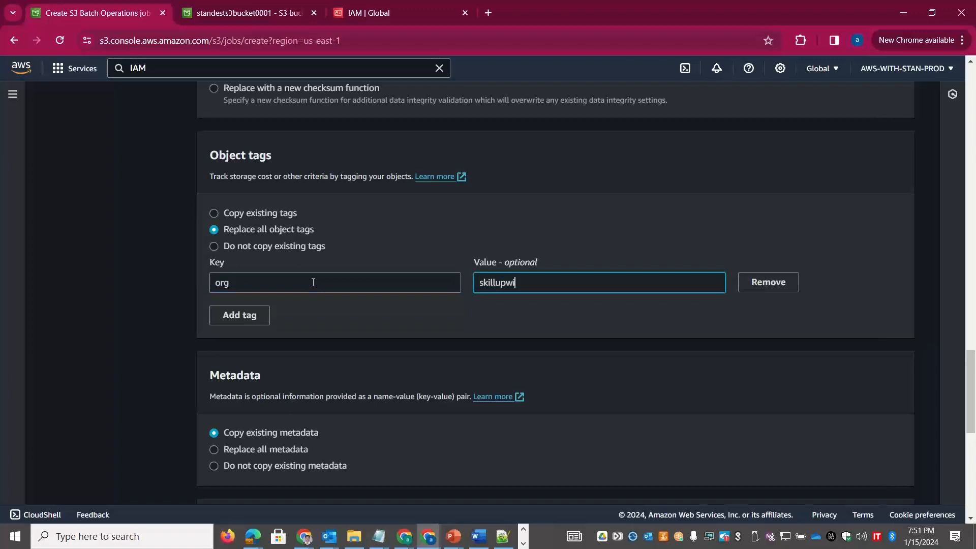
Step: Add a second object tag with key env and value prod, and continue to the job's additional options
left_click(240, 319)
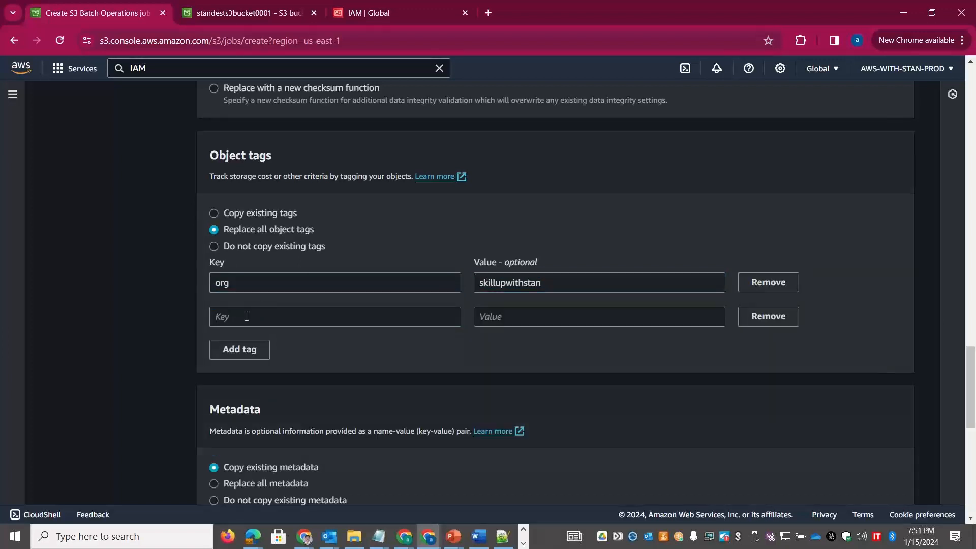
left_click(246, 316)
type("env")
key("Tab")
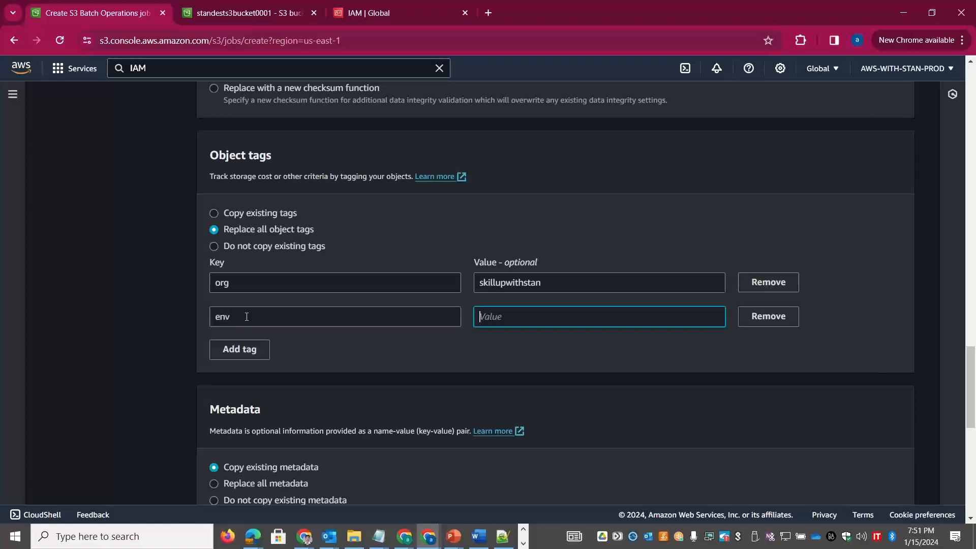
type("prod")
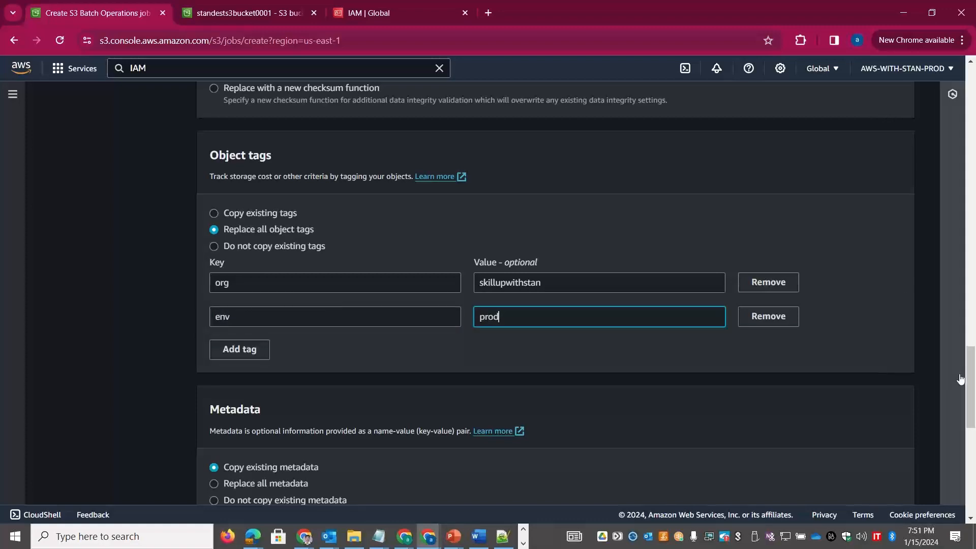
left_click_drag(972, 386, 973, 470)
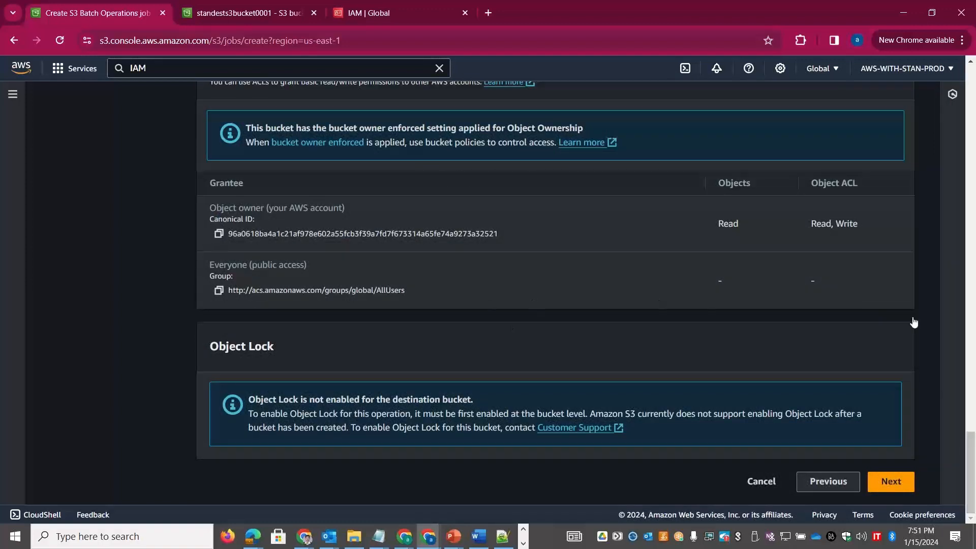
left_click(890, 482)
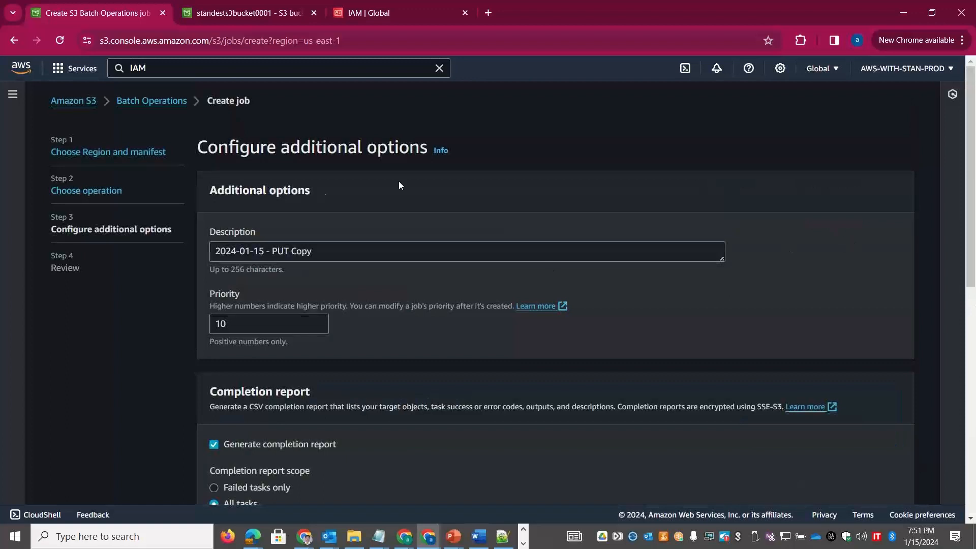
Step: Replace the job description with "Copying 10 objects between buckets and update couple of tags"
triple_click(364, 250)
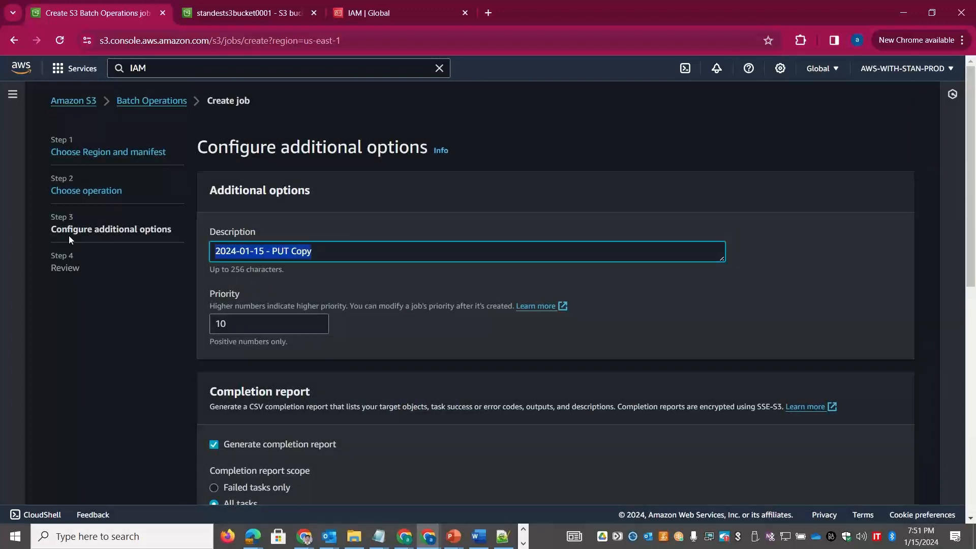
type("Copying")
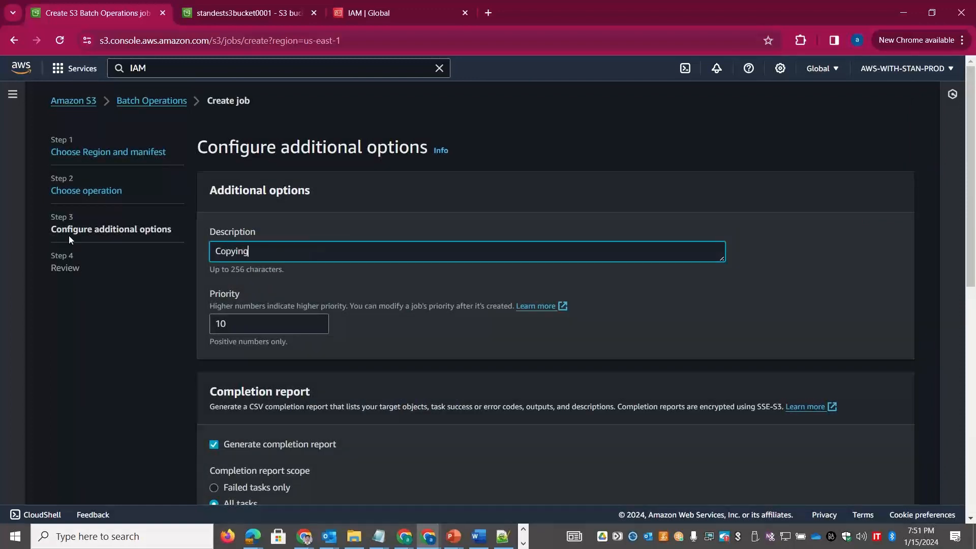
type(" 10 objects betweebuckets a")
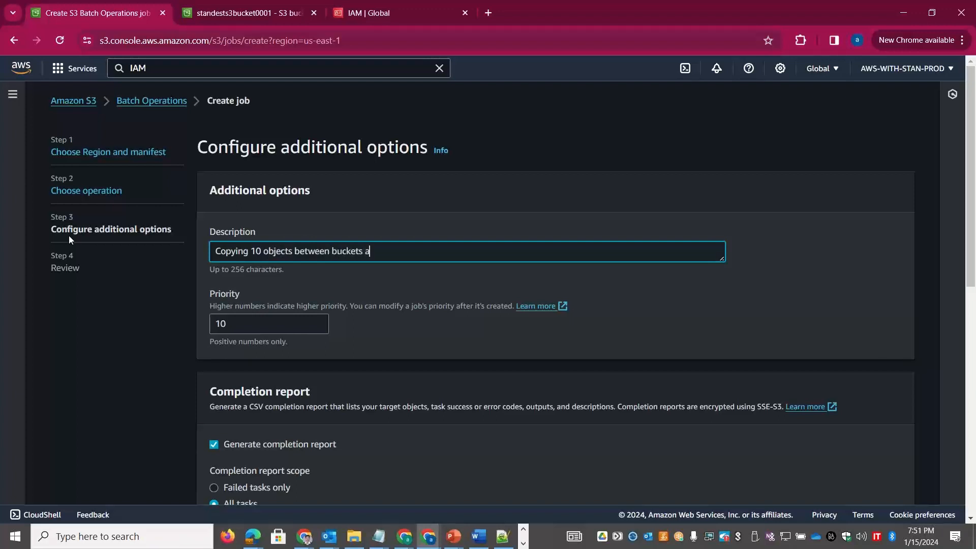
type("nd update couple of tas")
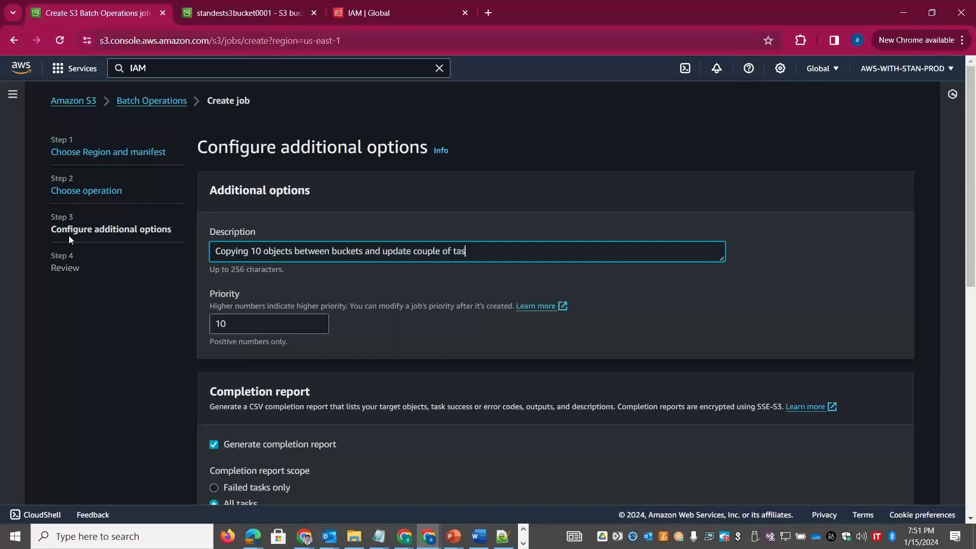
type("gs")
Step: Set the completion report destination to s3://standests3bucket0001/reports
scroll(419, 235, "down", 5)
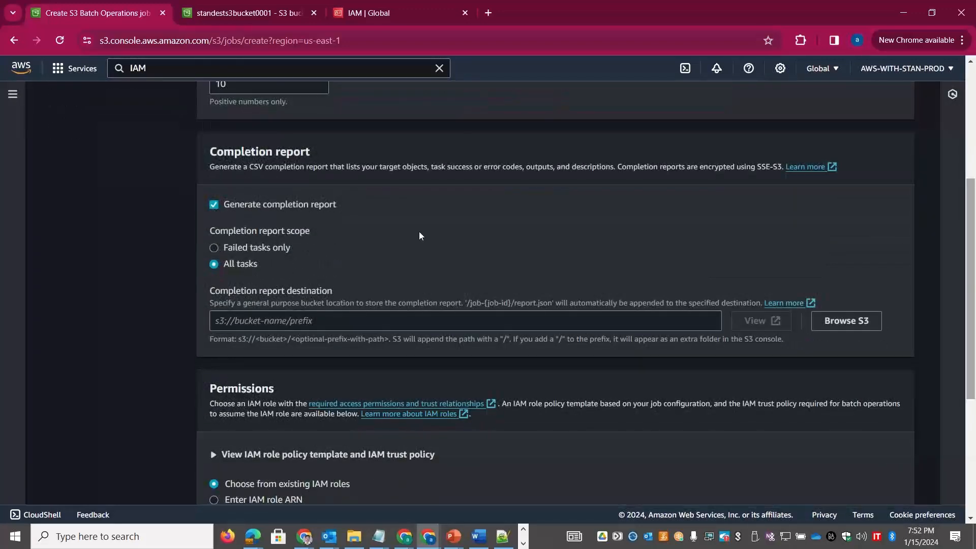
left_click(846, 320)
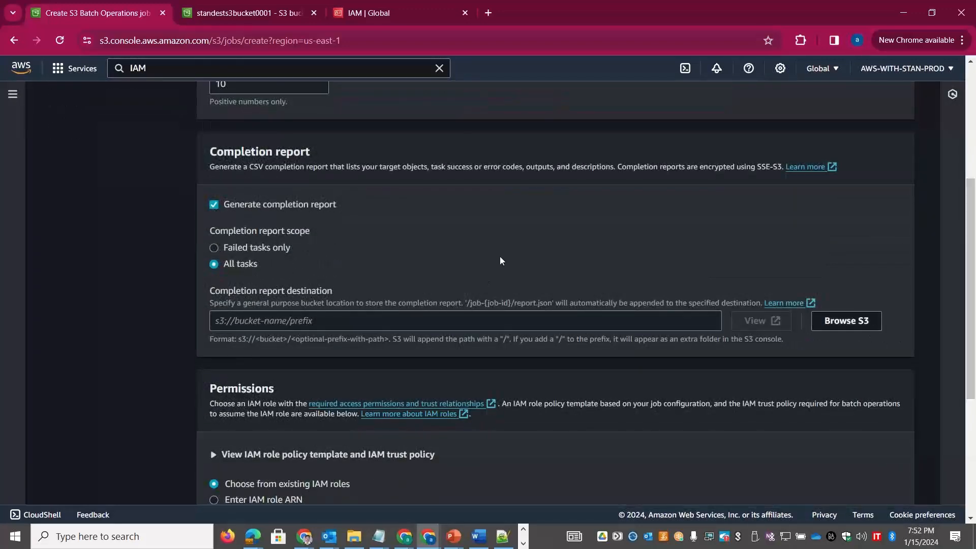
left_click(102, 372)
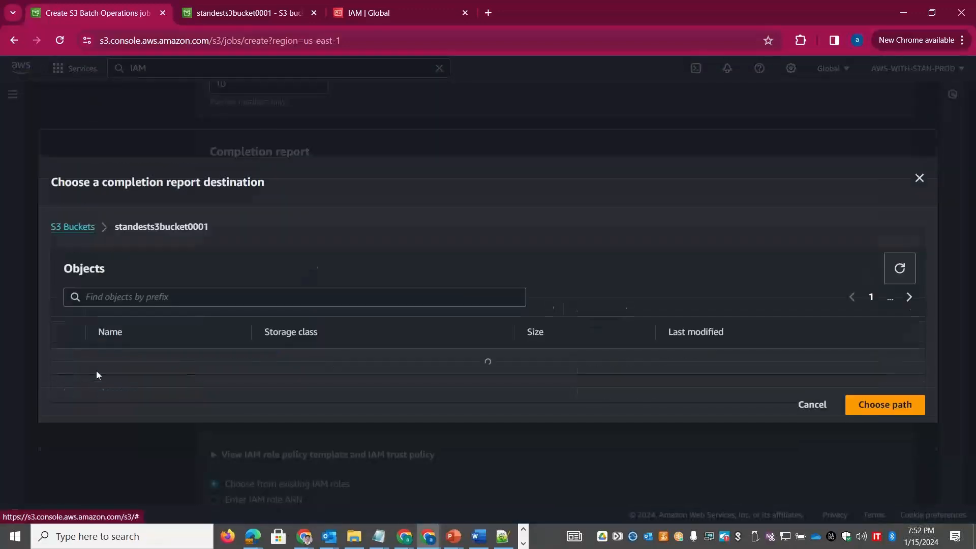
left_click(885, 405)
left_click(408, 324)
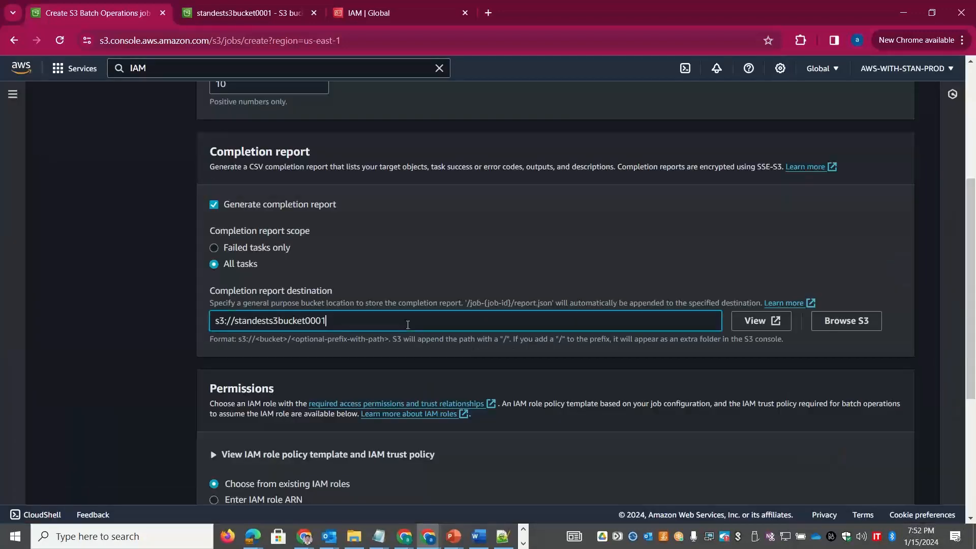
type("/reports")
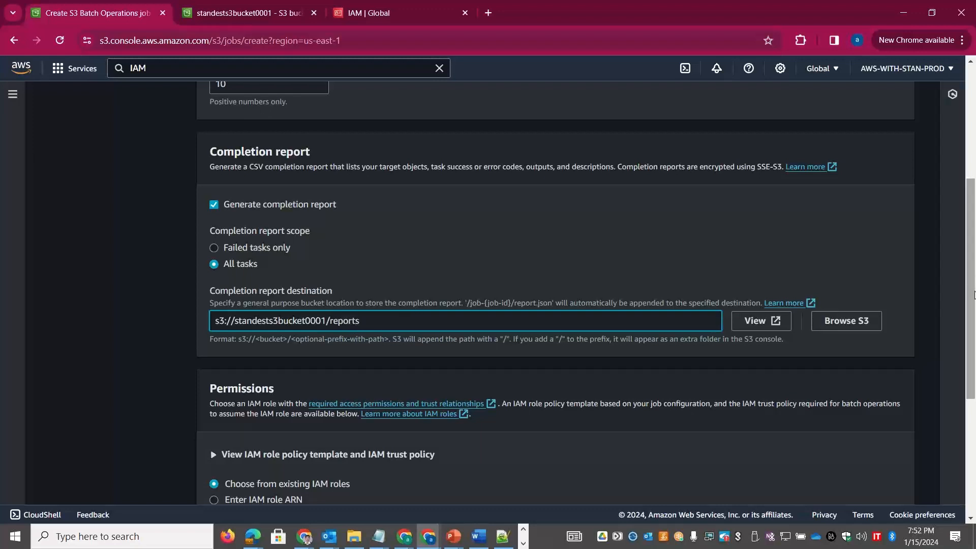
Step: Check the report path against the required format and view the objects in the standests3bucket0001 bucket
left_click_drag(974, 295, 975, 357)
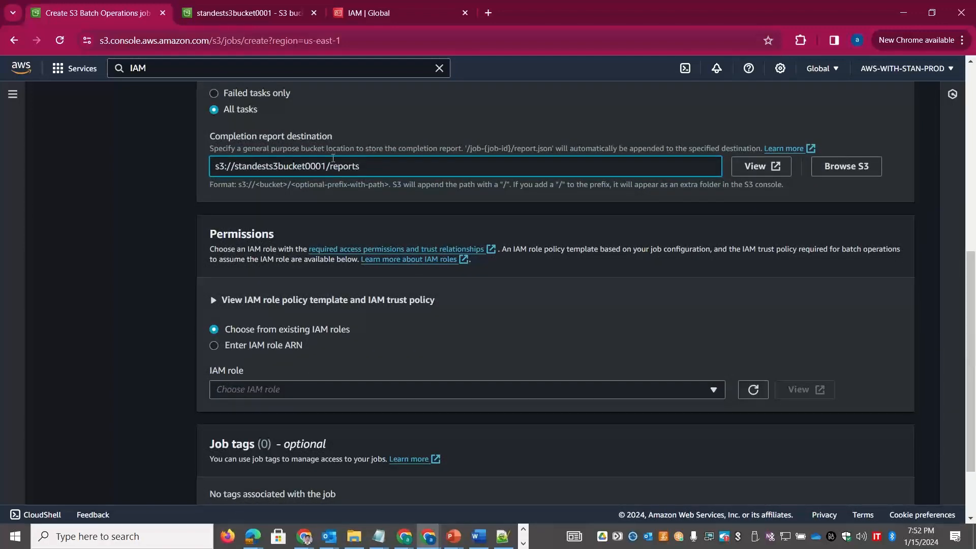
left_click_drag(237, 184, 402, 186)
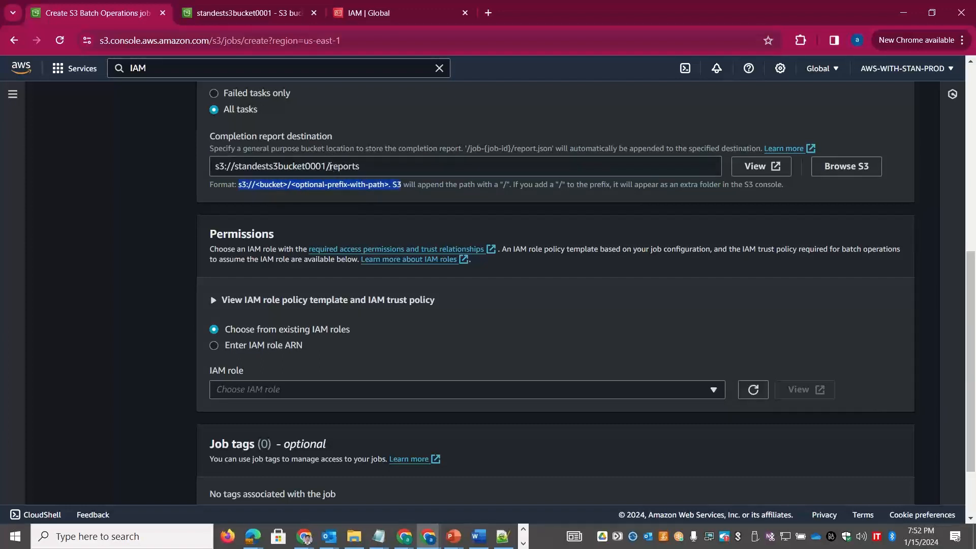
left_click_drag(330, 167, 380, 167)
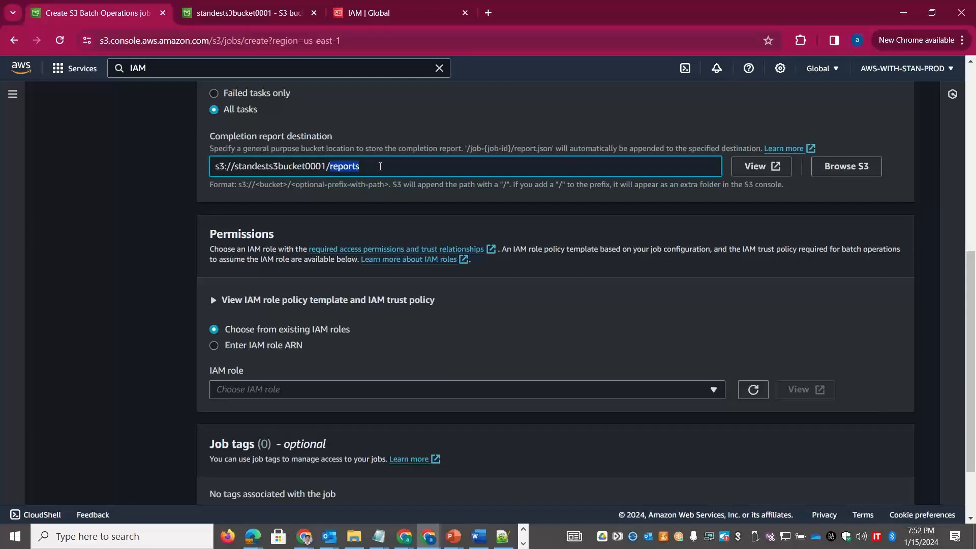
left_click(226, 12)
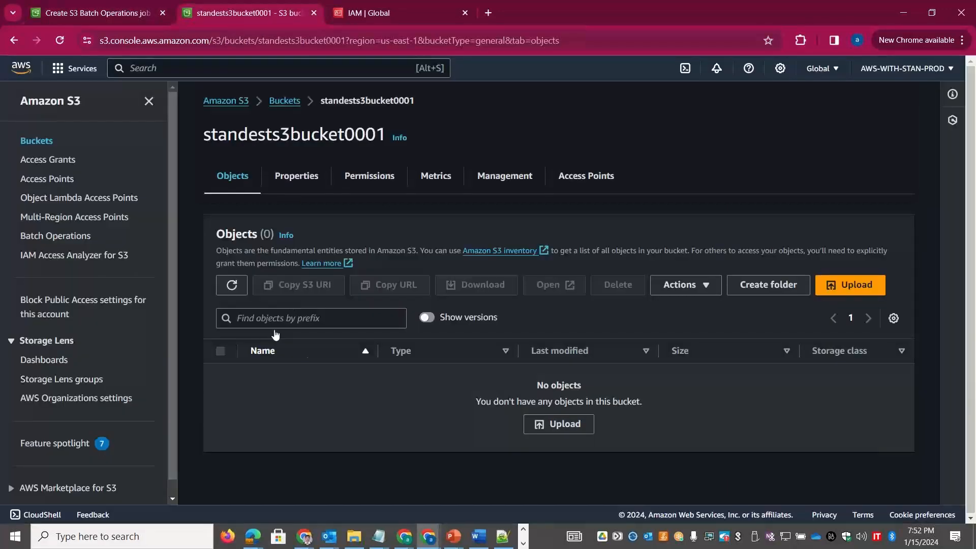
left_click(79, 13)
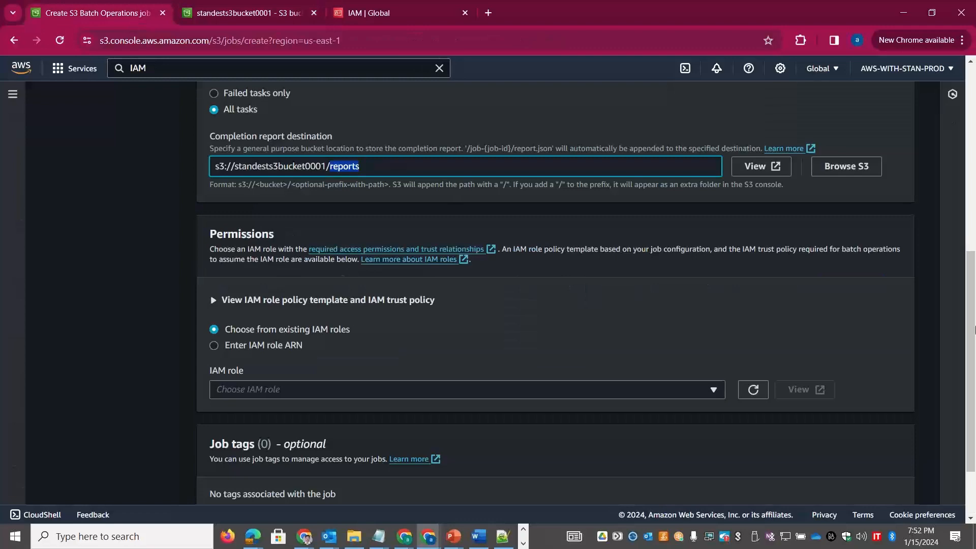
Step: Start a new IAM role for the AWS service S3 with the S3 Batch Operations use case, and continue to its permissions
left_click_drag(974, 329, 974, 370)
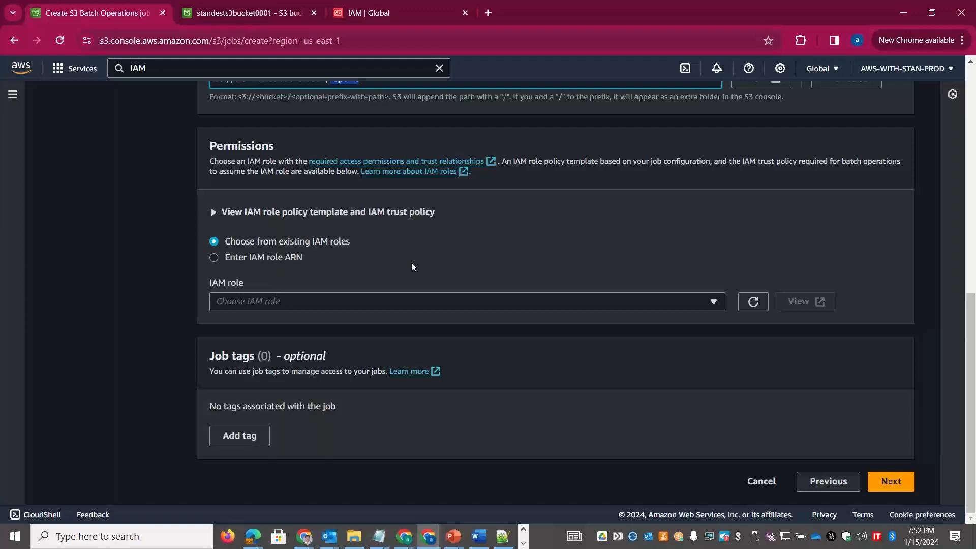
left_click(379, 11)
left_click(50, 287)
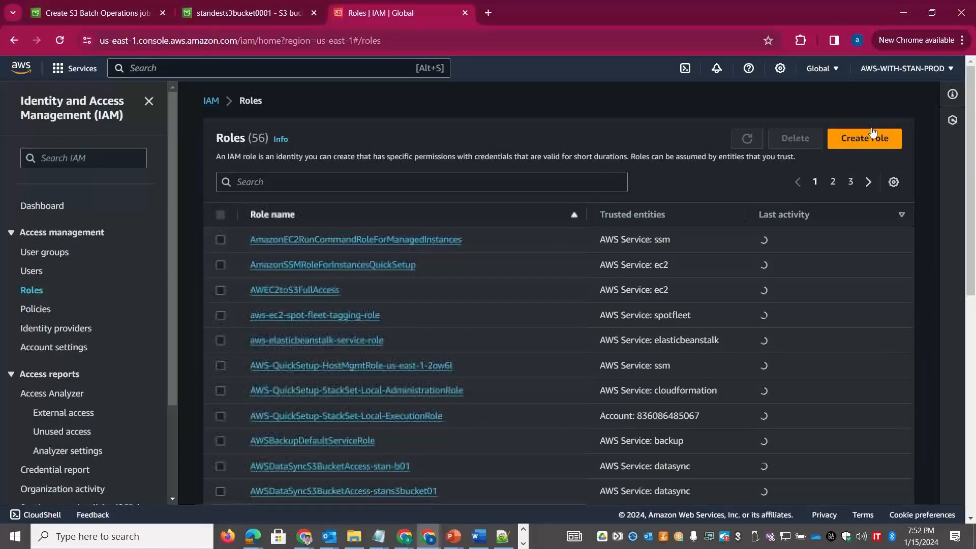
left_click(868, 136)
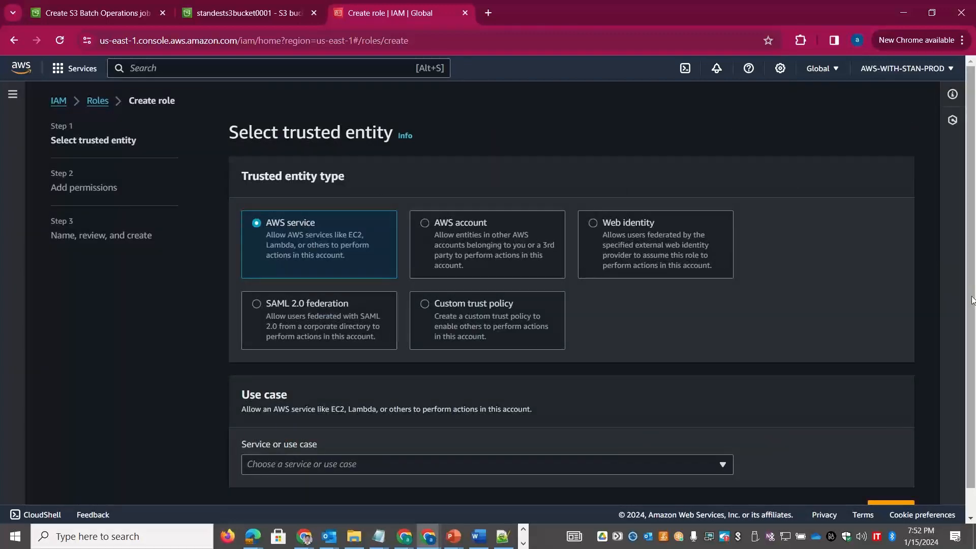
scroll(973, 290, "down", 1)
left_click(367, 435)
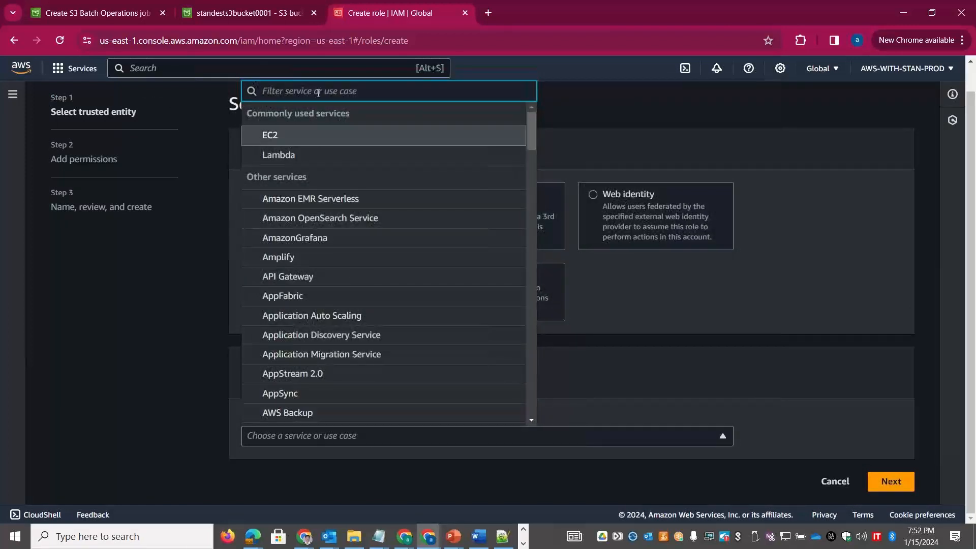
type("S3")
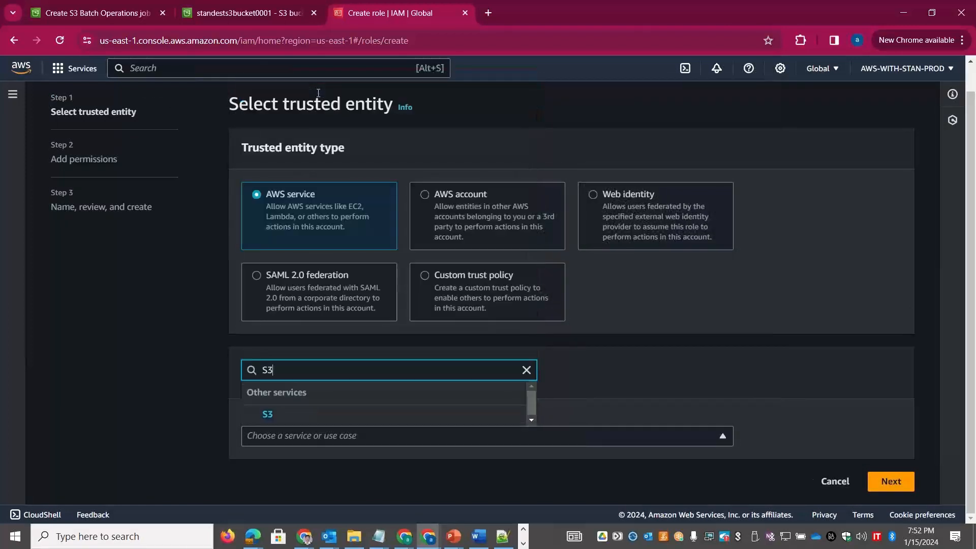
left_click(325, 413)
scroll(313, 426, "down", 2)
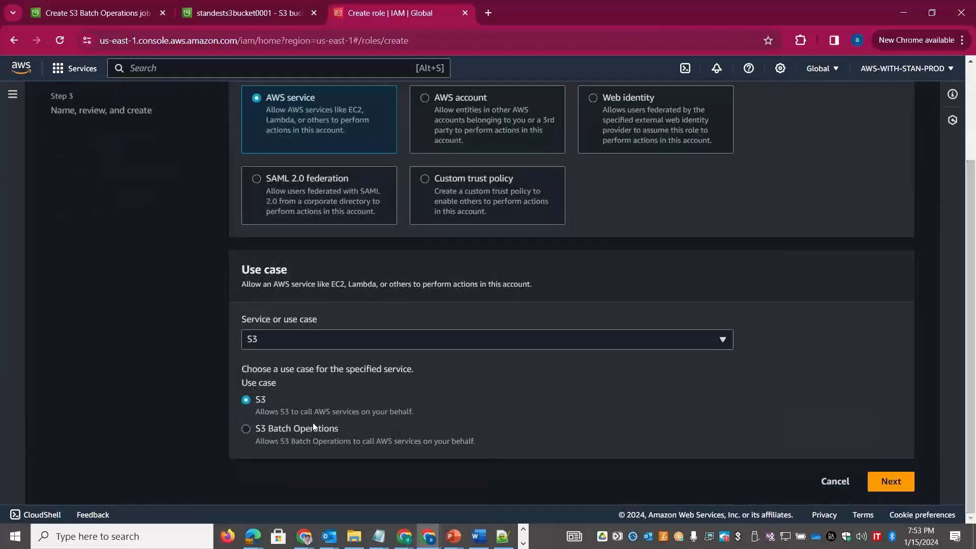
left_click(274, 430)
left_click(907, 482)
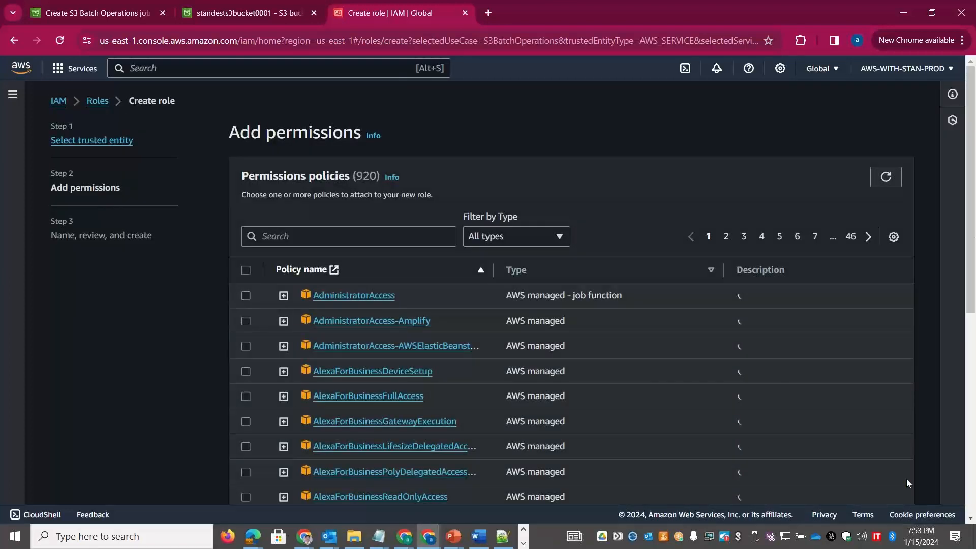
Step: Attach the AmazonS3FullAccess policy to the new role and continue to the role details
left_click(331, 237)
type("S3")
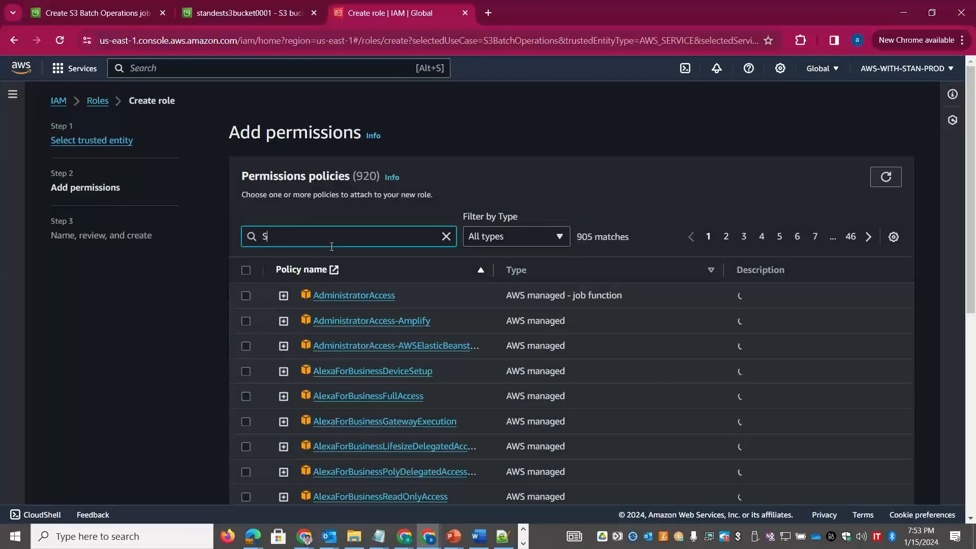
left_click(244, 323)
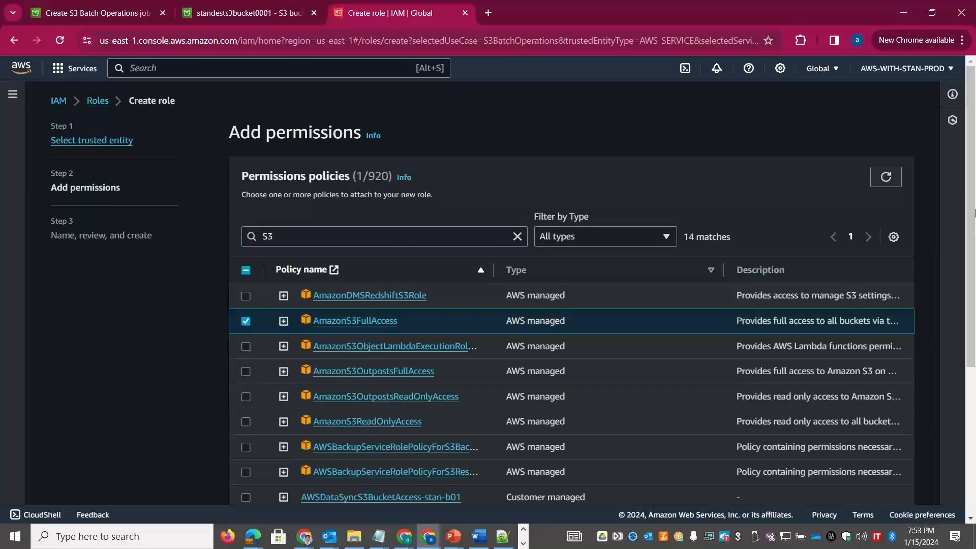
scroll(974, 212, "down", 5)
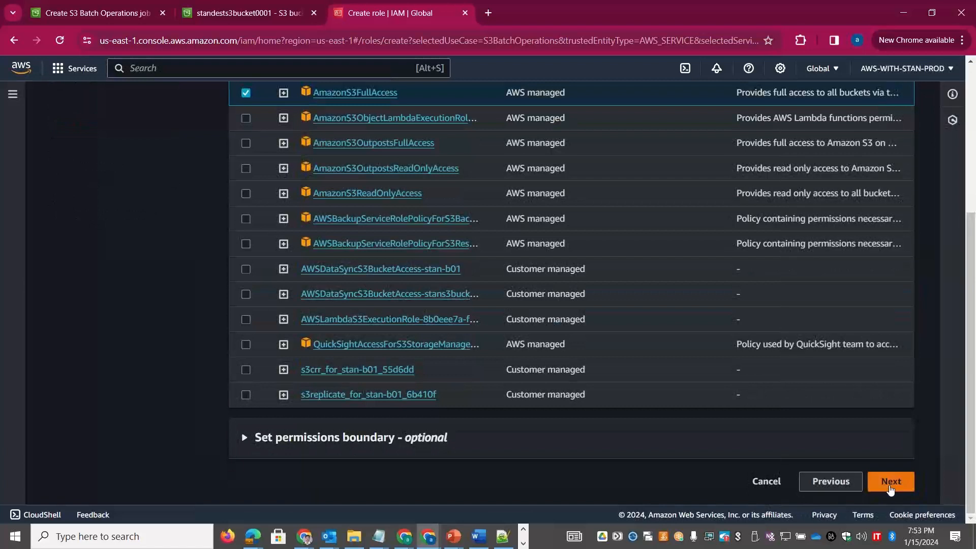
left_click(890, 487)
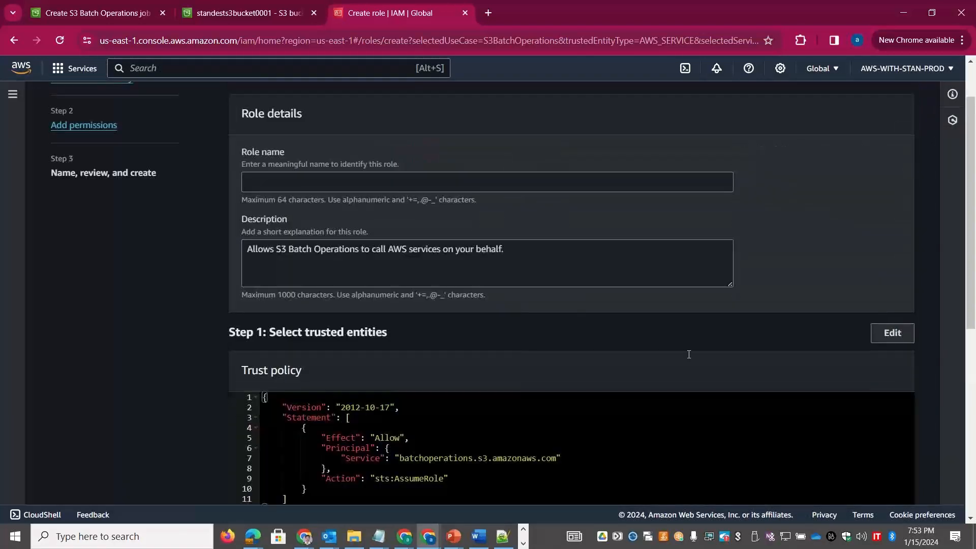
Step: Name the role Stans3batchoperations and create it
left_click(349, 187)
type("S")
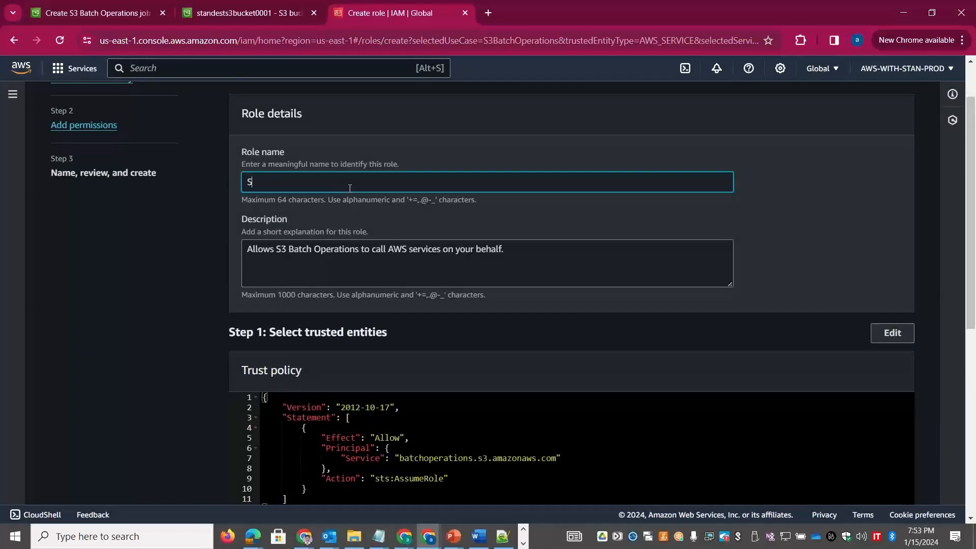
type("tans3batchoperations")
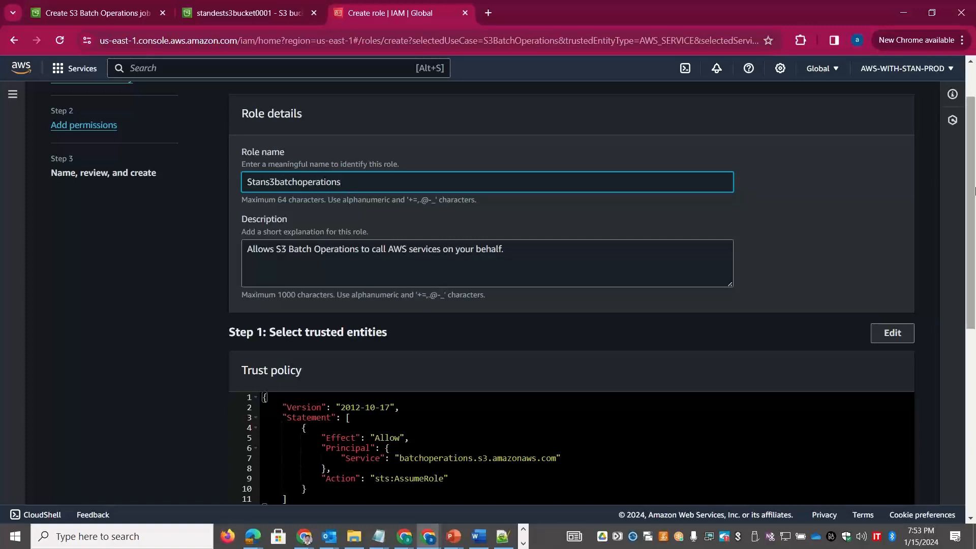
scroll(974, 364, "down", 10)
left_click(905, 488)
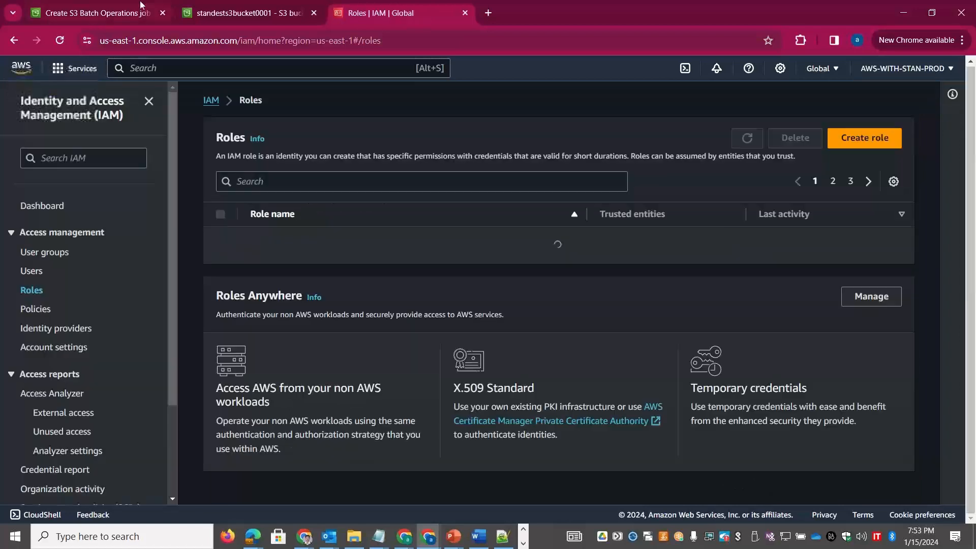
Step: Return to the batch job, refresh the IAM roles, assign Stans3batchoperations, and continue to the job review
left_click(114, 10)
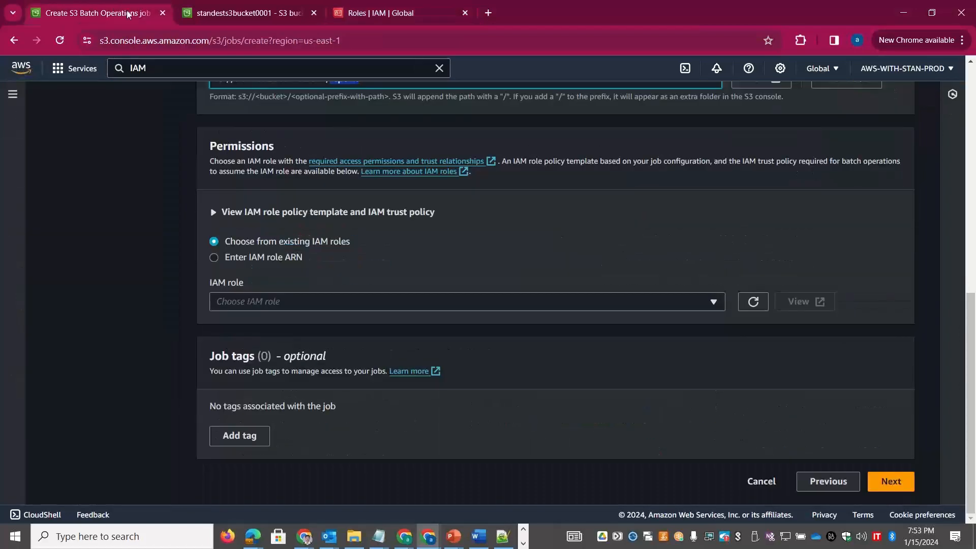
left_click(757, 305)
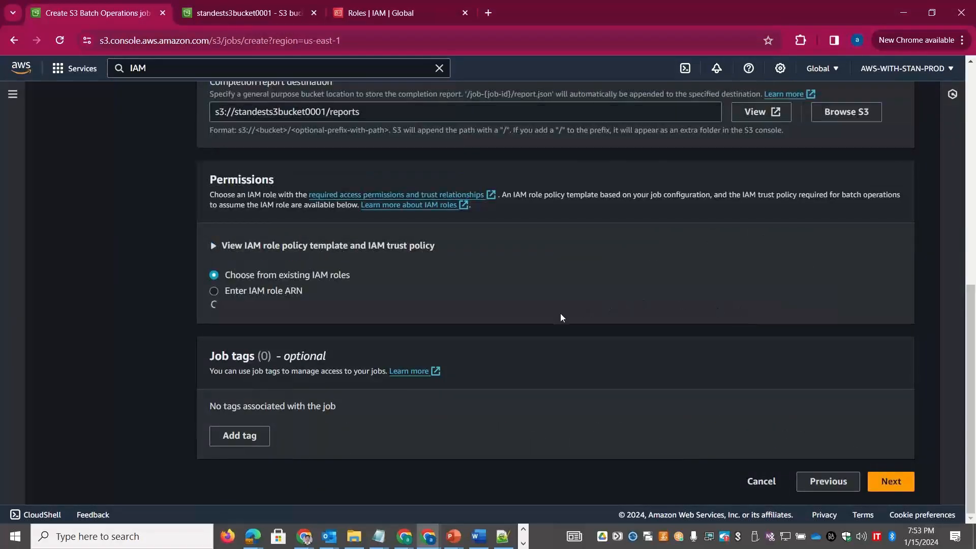
left_click(442, 301)
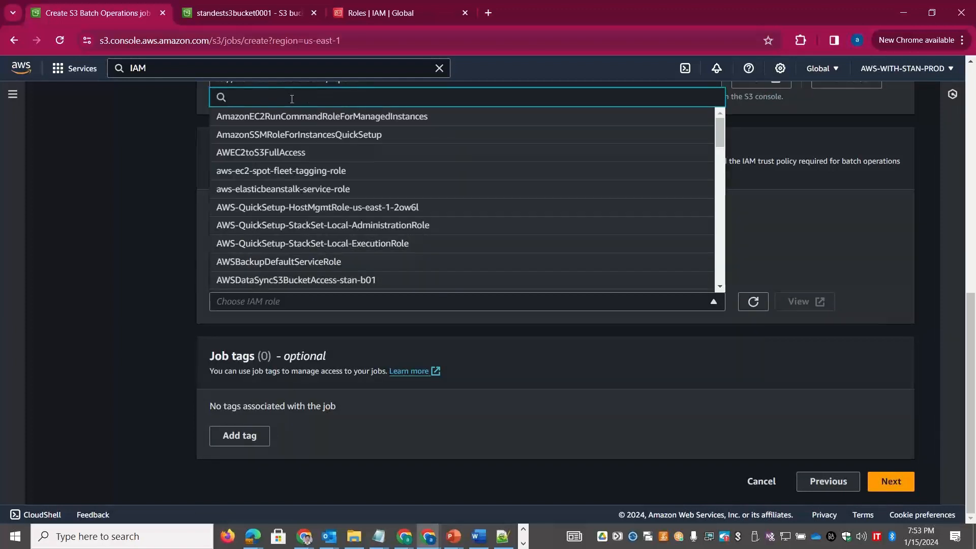
type("stans3")
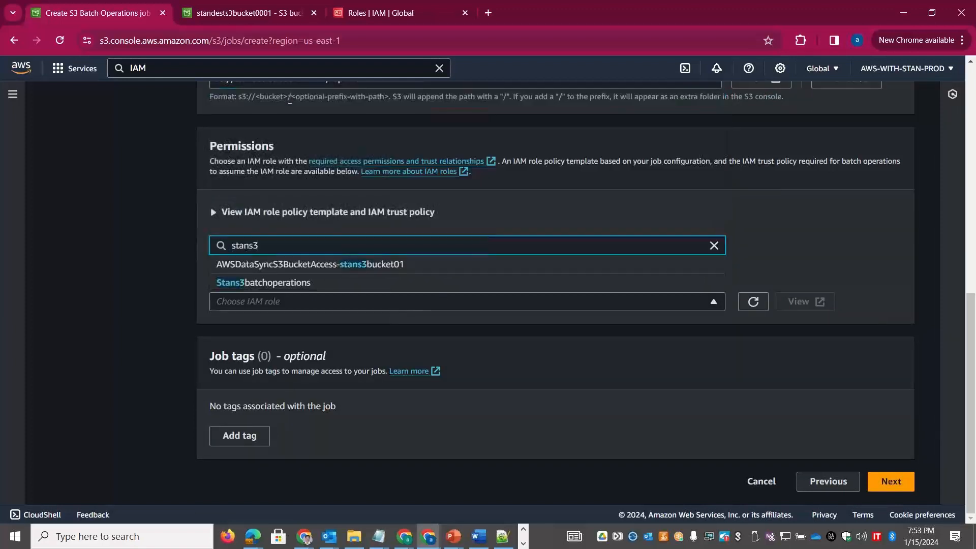
left_click(294, 283)
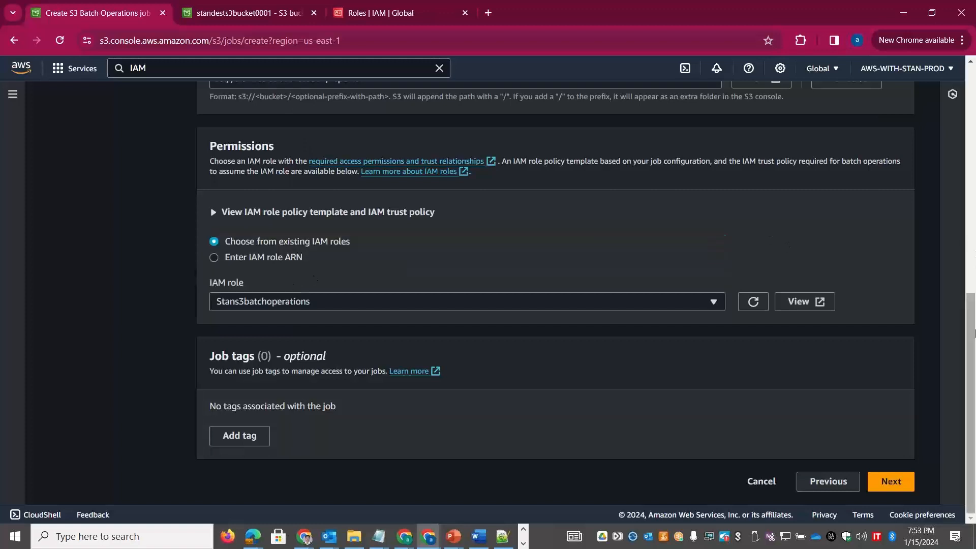
left_click(908, 476)
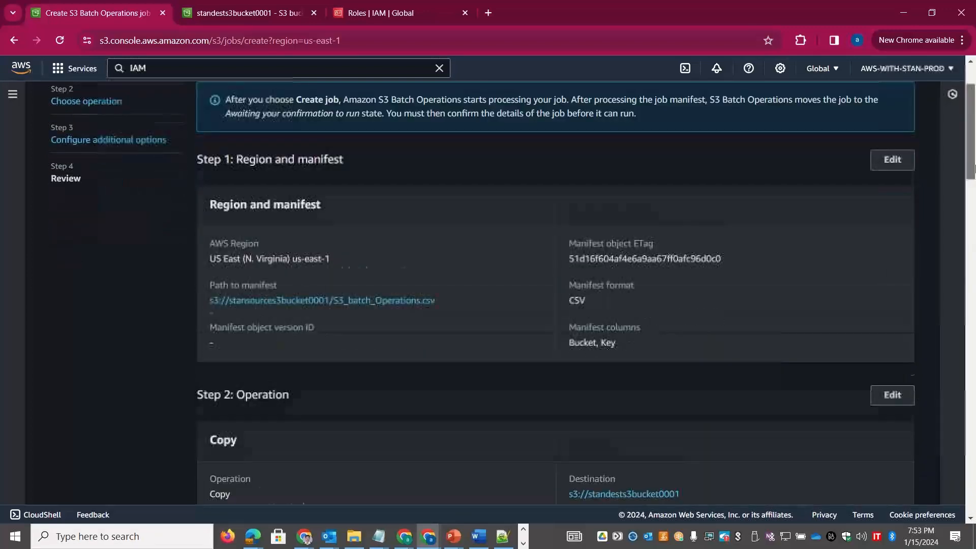
scroll(973, 168, "down", 3)
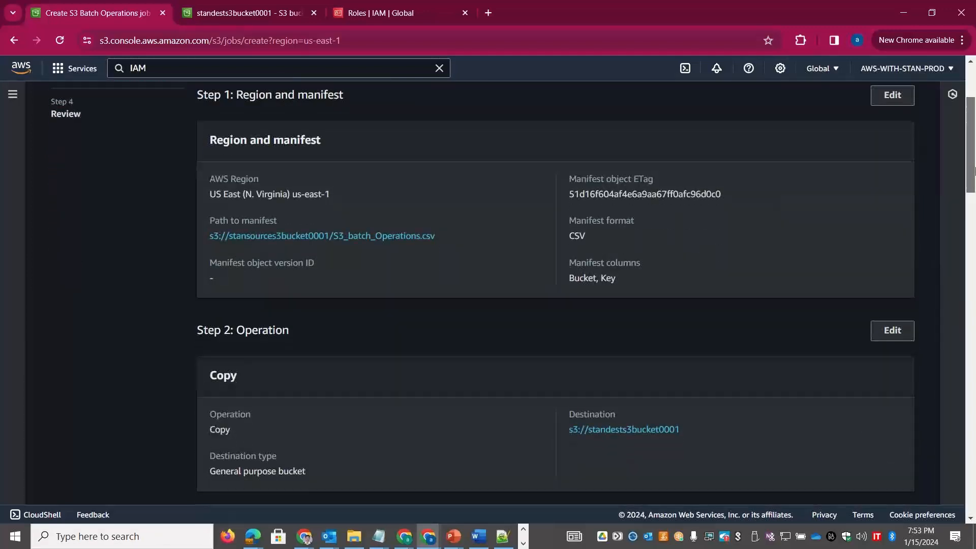
Step: Review the job's manifest format and columns, copy operation settings and storage class before creating it
left_click_drag(974, 168, 974, 204)
left_click_drag(585, 137, 580, 137)
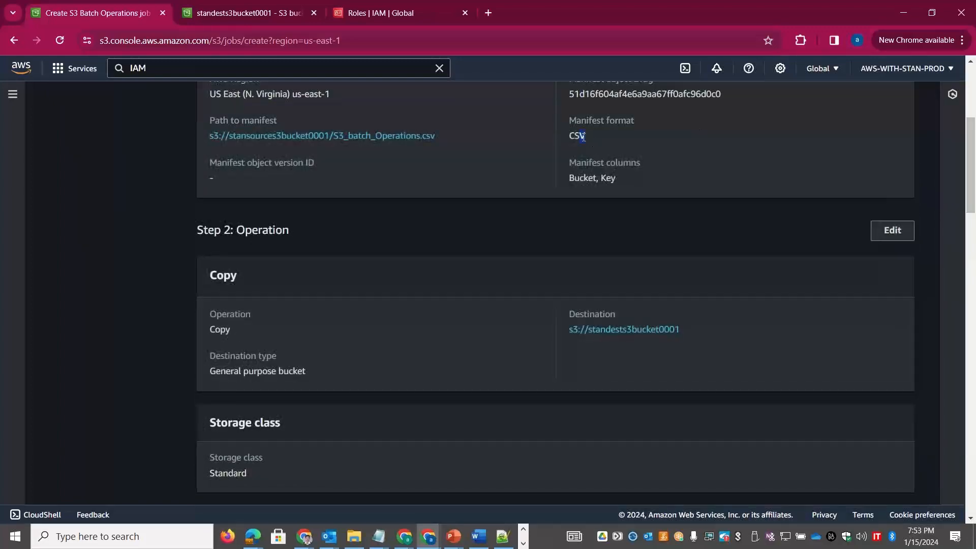
left_click_drag(618, 178, 571, 181)
double_click(590, 177)
double_click(613, 178)
scroll(974, 177, "down", 5)
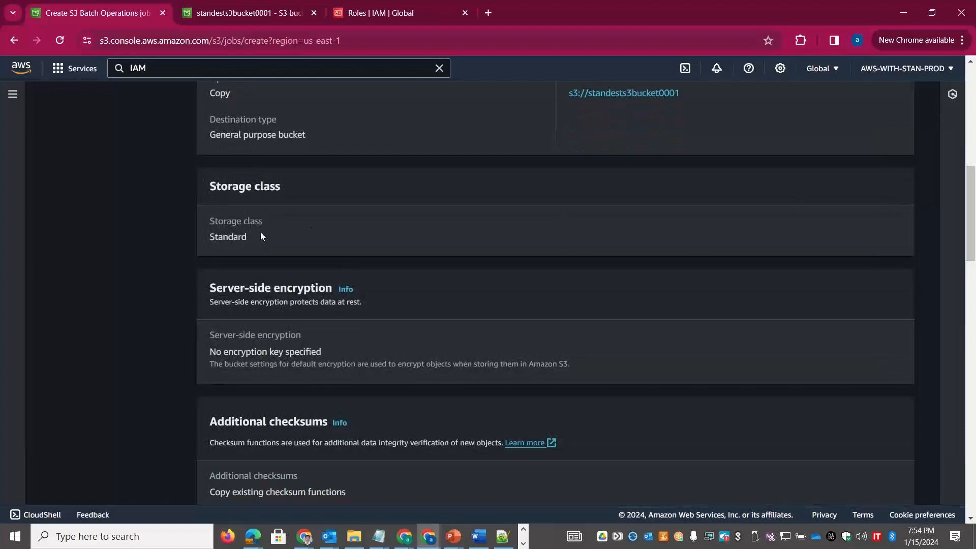
left_click_drag(197, 237, 185, 236)
left_click(303, 141)
scroll(974, 285, "down", 6)
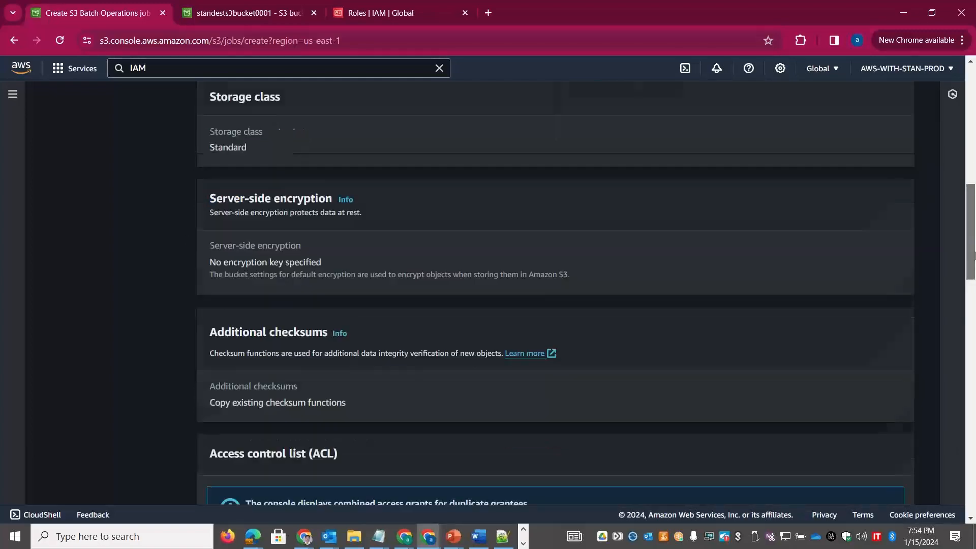
Step: Review the job's replacement object tags, description, completion report settings, IAM role and job tags
scroll(974, 302, "down", 6)
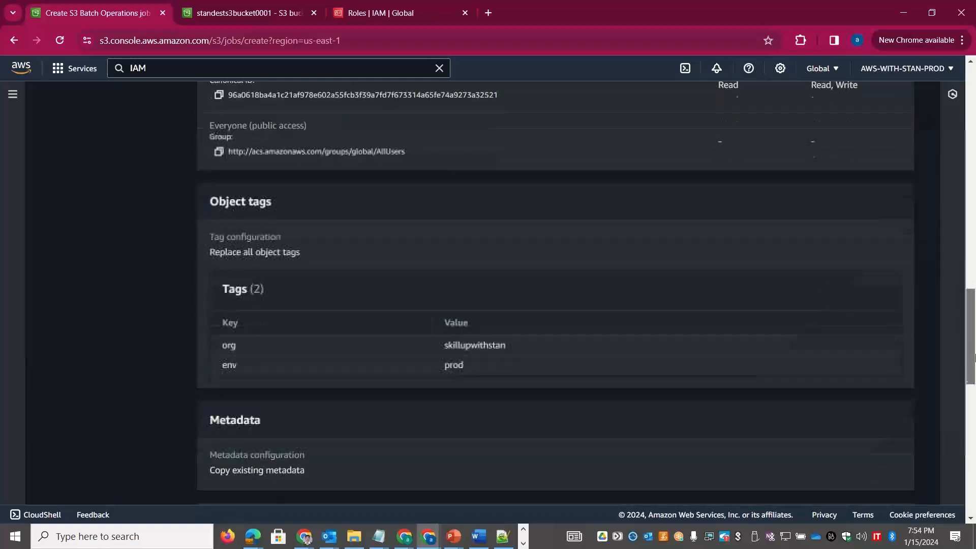
left_click_drag(508, 302, 217, 271)
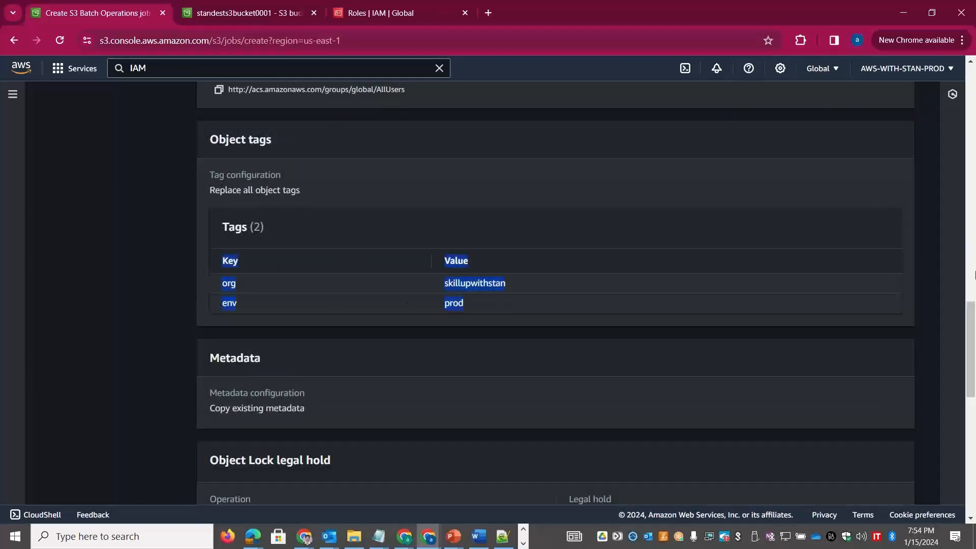
scroll(974, 275, "down", 6)
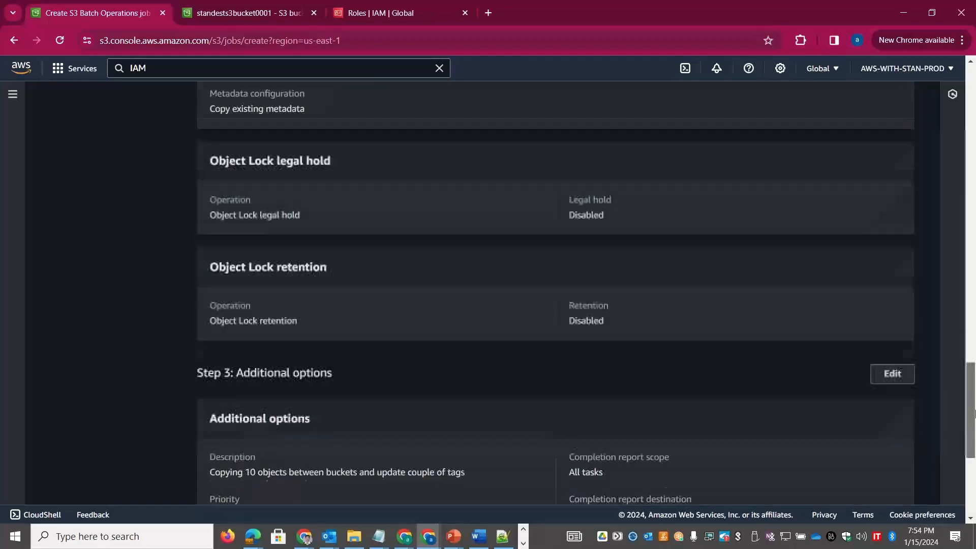
scroll(974, 412, "down", 5)
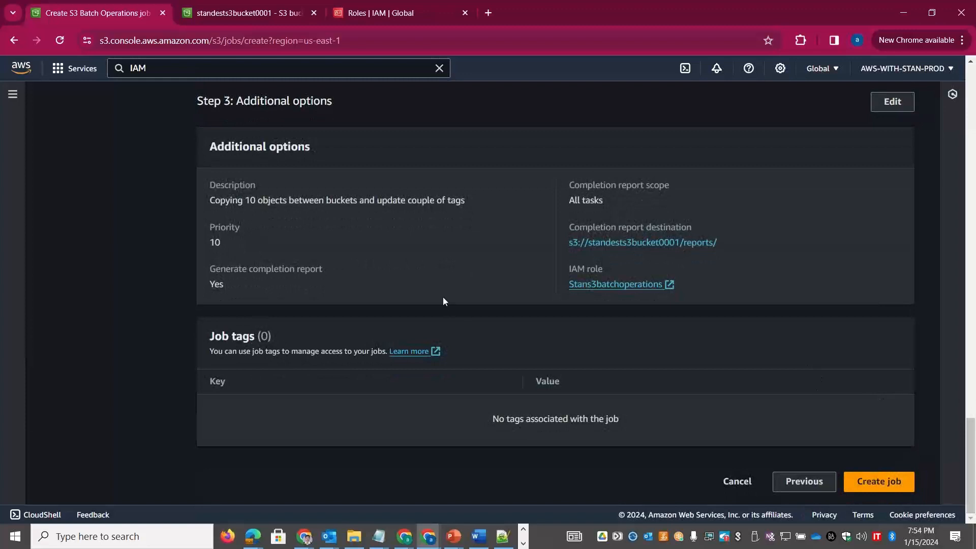
left_click_drag(466, 209, 293, 190)
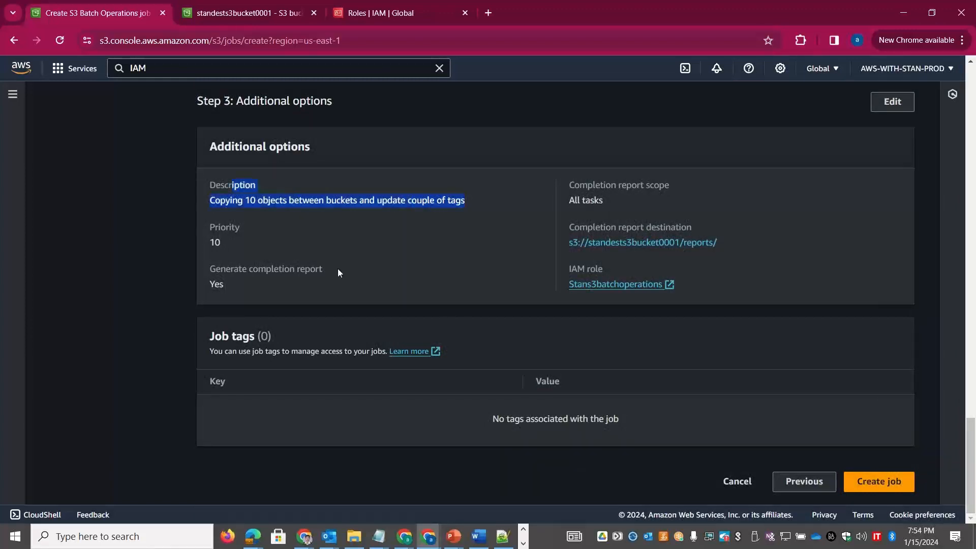
left_click_drag(221, 268, 239, 284)
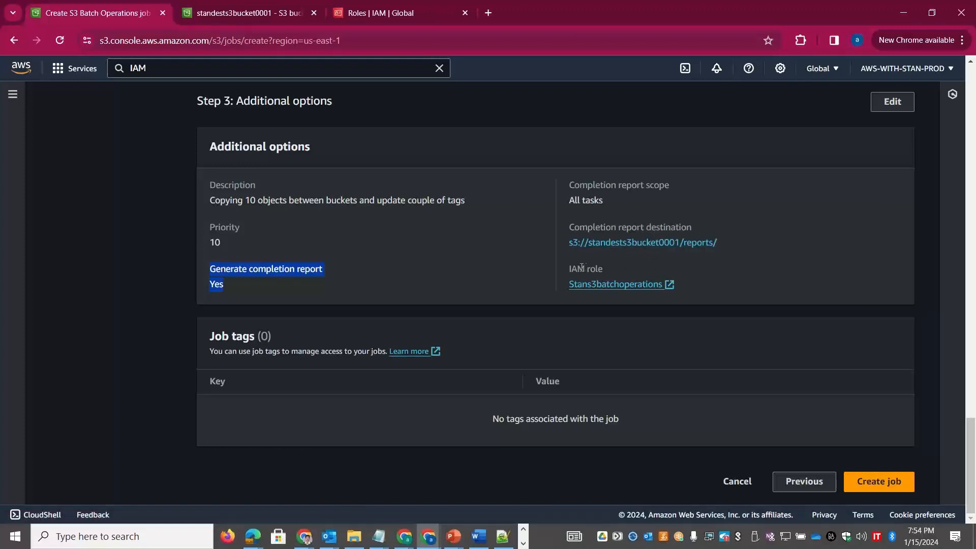
left_click_drag(569, 268, 634, 284)
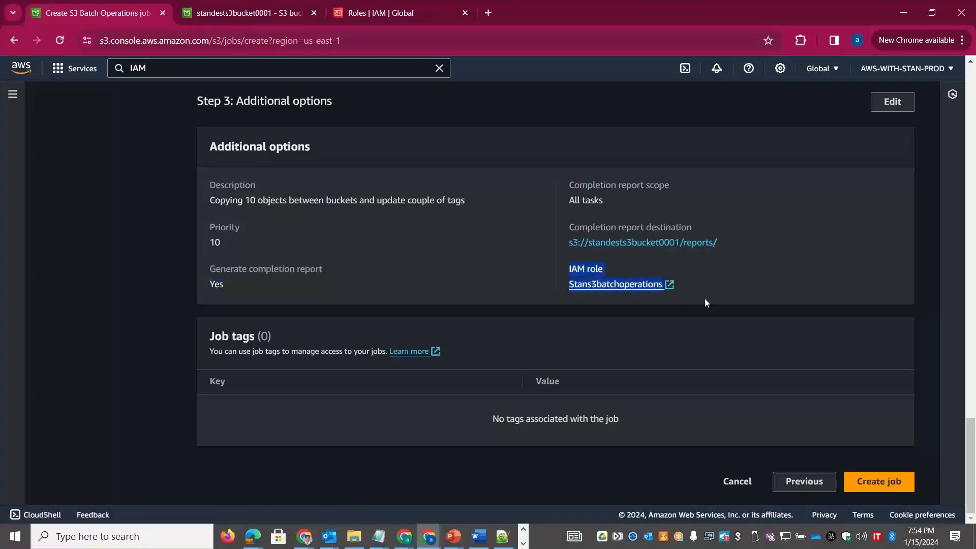
left_click_drag(708, 303, 832, 369)
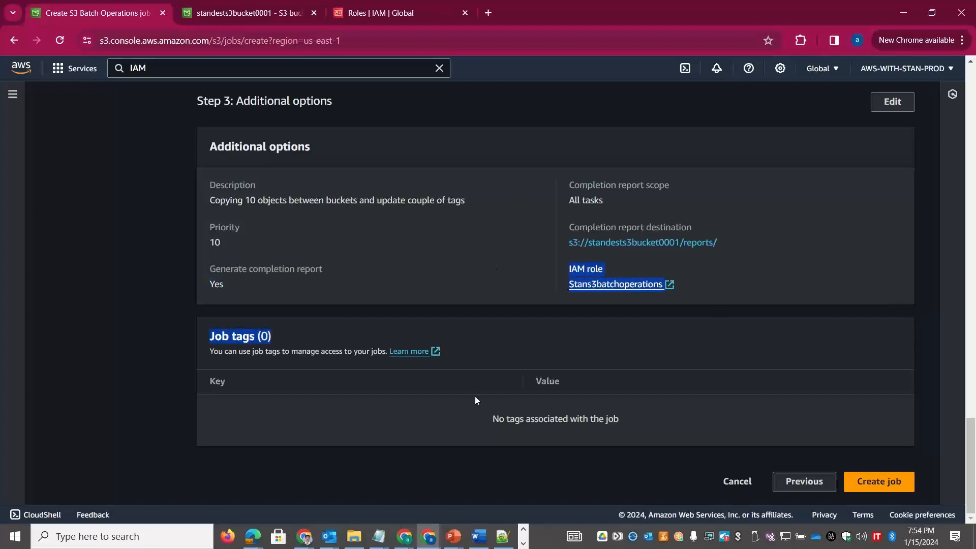
Step: Create the batch copy job and refresh the job list to update its status
left_click(902, 478)
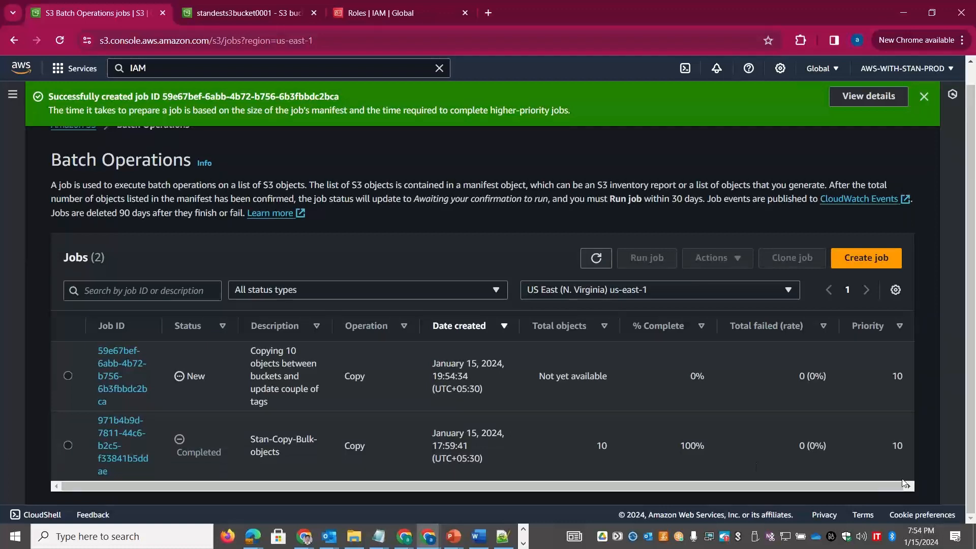
double_click(193, 381)
left_click(597, 259)
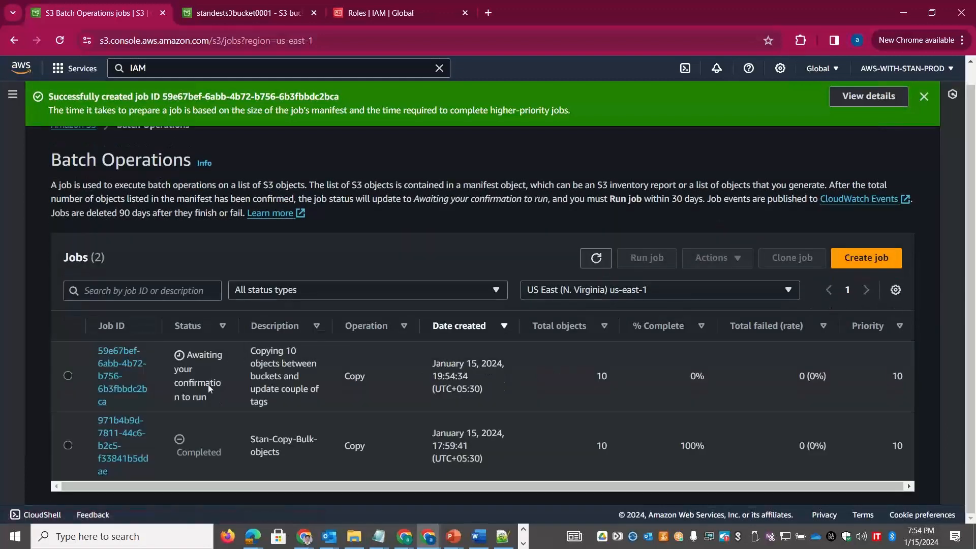
Step: Select the new copy job awaiting confirmation, go through its run details, and confirm running it
left_click_drag(209, 396, 174, 347)
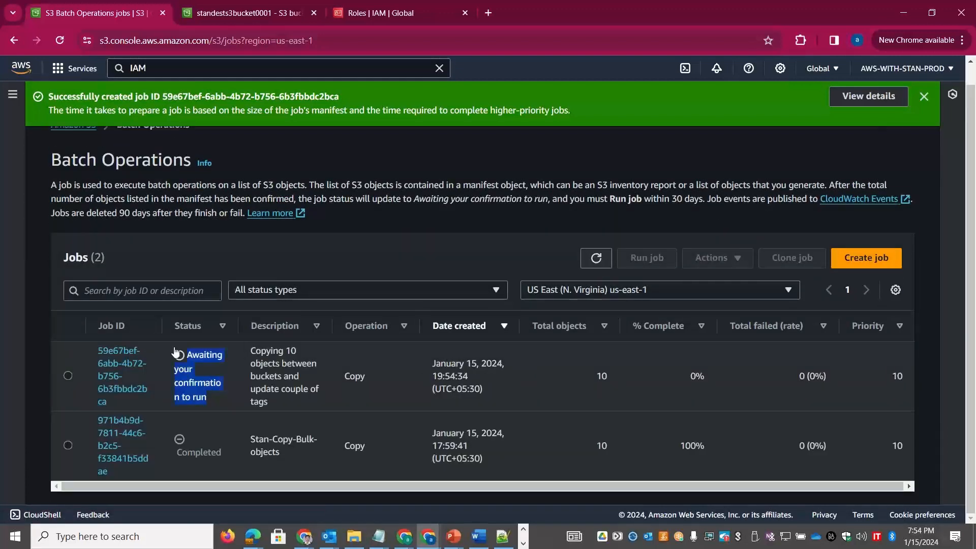
left_click(69, 376)
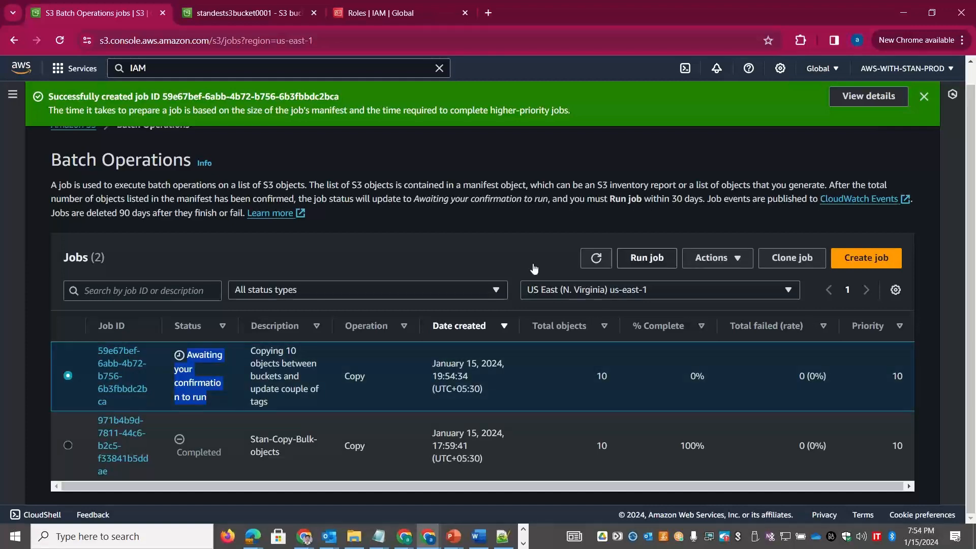
left_click(637, 259)
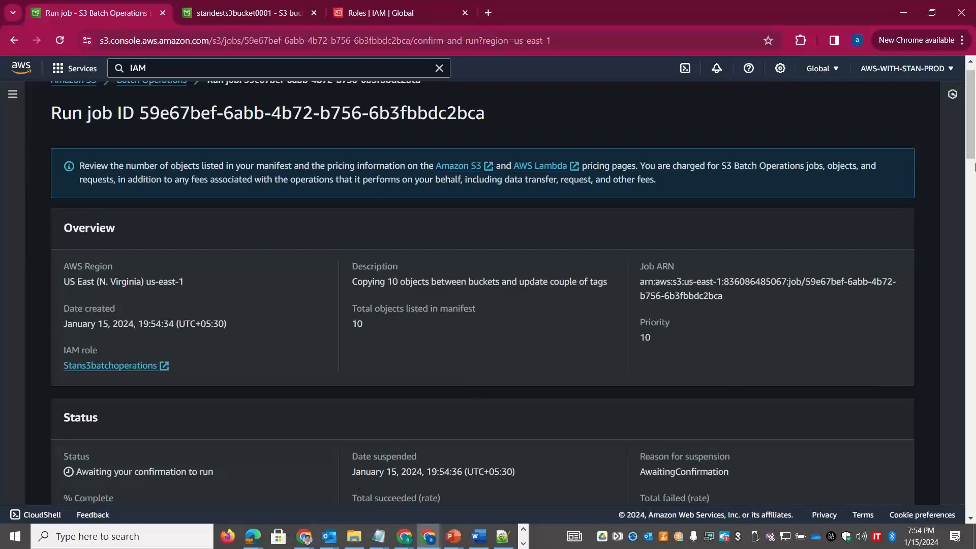
scroll(972, 177, "down", 1)
left_click_drag(973, 176, 973, 503)
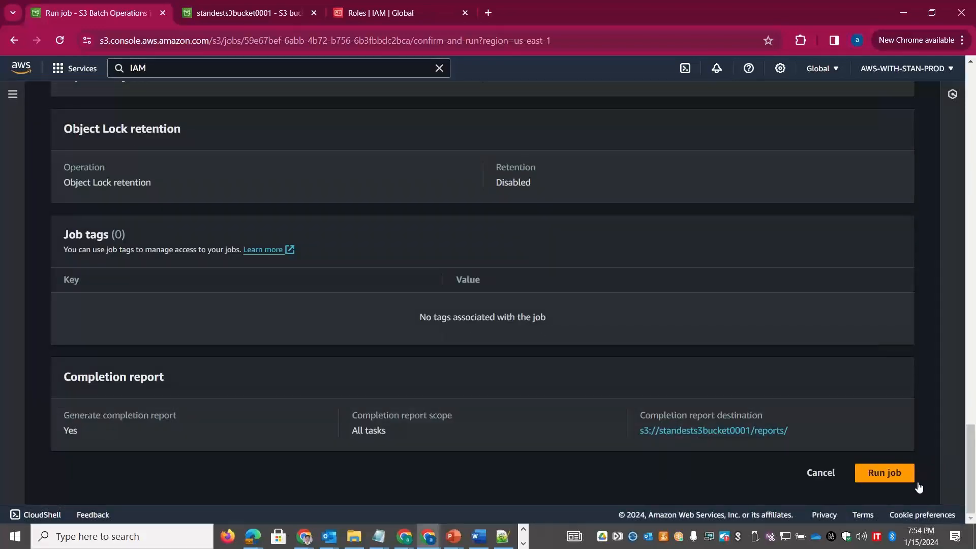
left_click(890, 473)
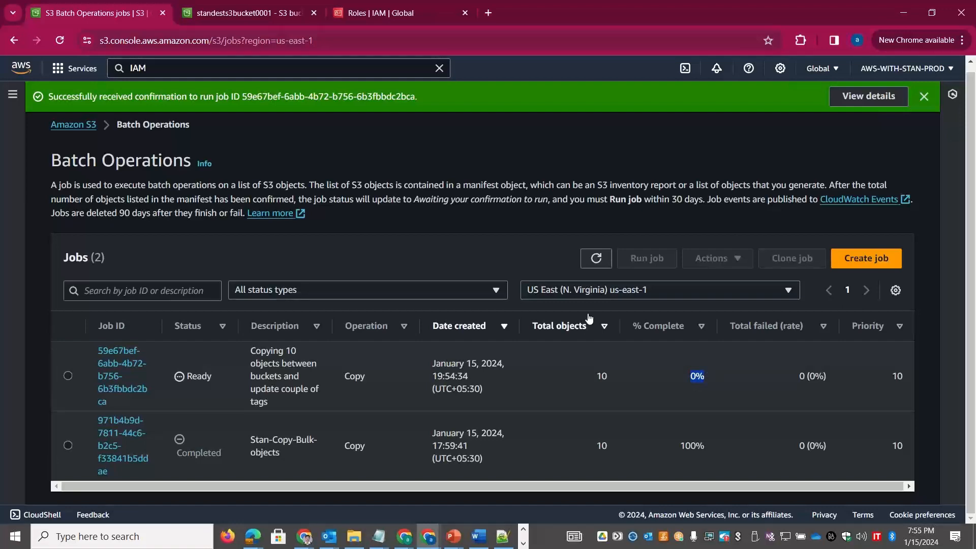
Step: Refresh the batch job list, and refresh the objects of standests3bucket0001 to check for the copied files
left_click(596, 258)
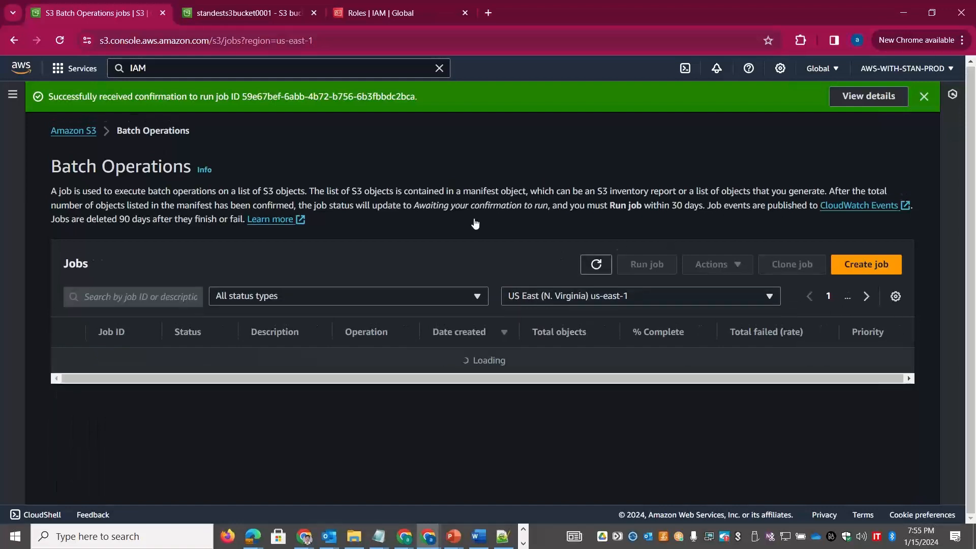
left_click(218, 14)
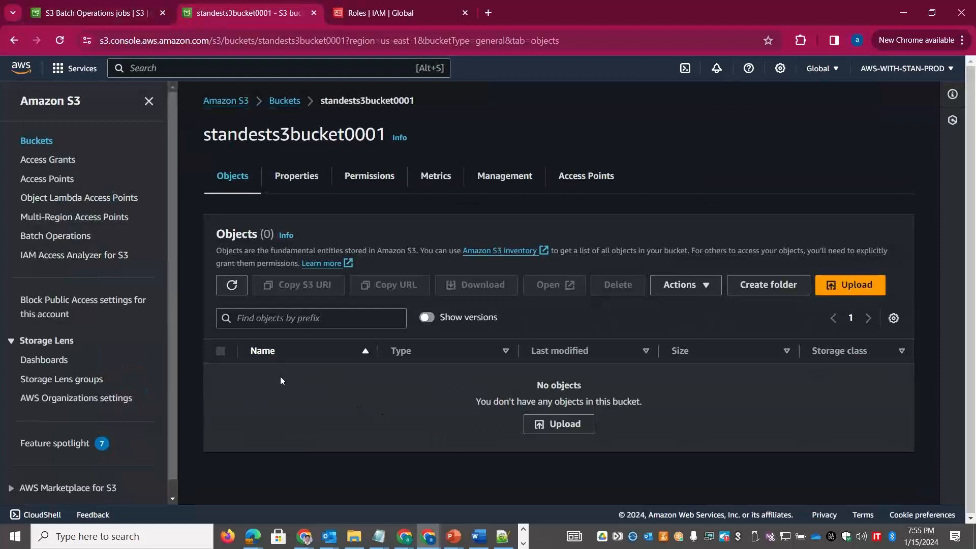
left_click(233, 286)
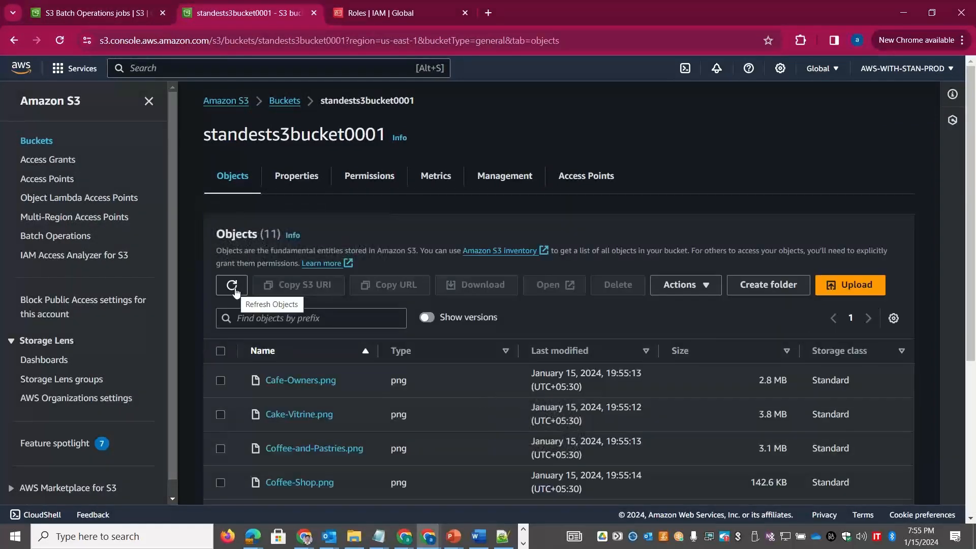
Step: Open the job's folder inside the bucket's reports folder and select manifest.json
scroll(973, 460, "down", 3)
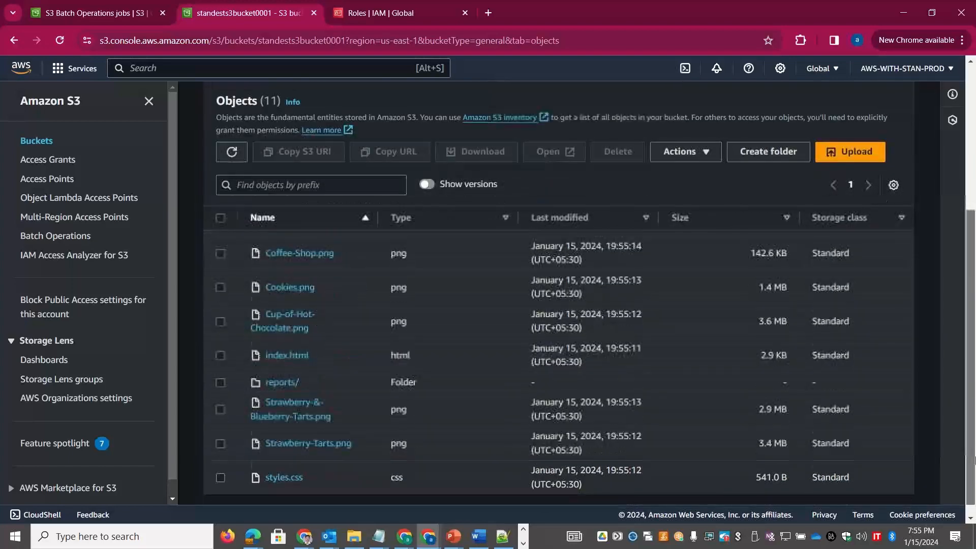
left_click(280, 372)
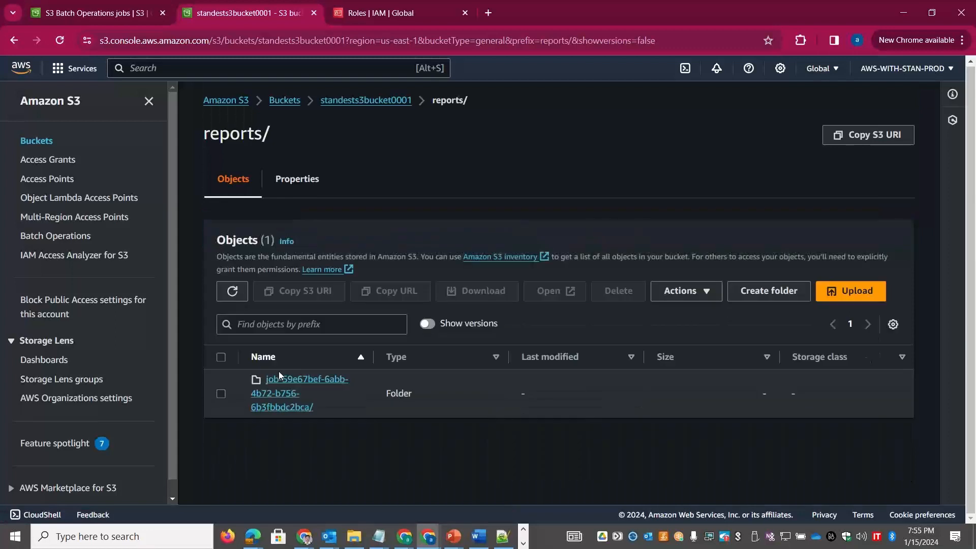
left_click(284, 400)
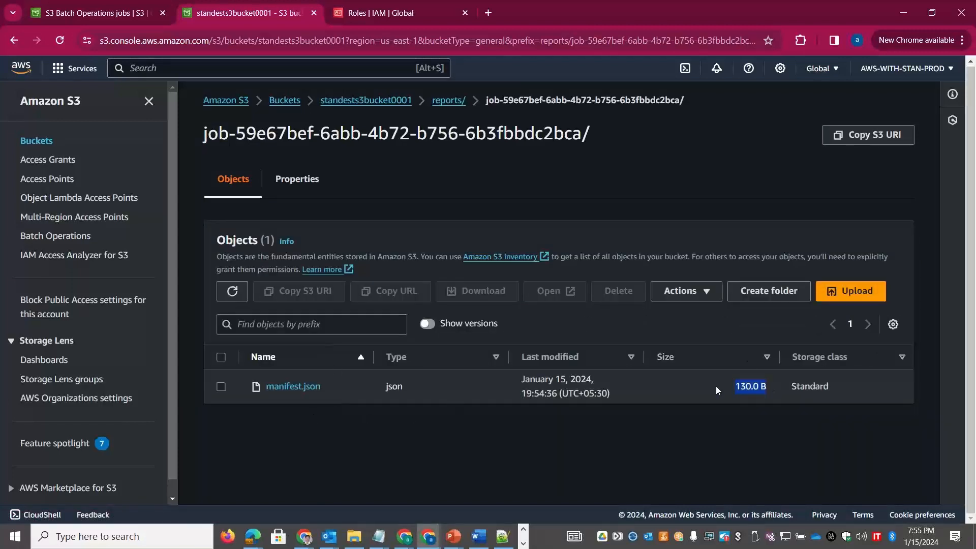
left_click(221, 386)
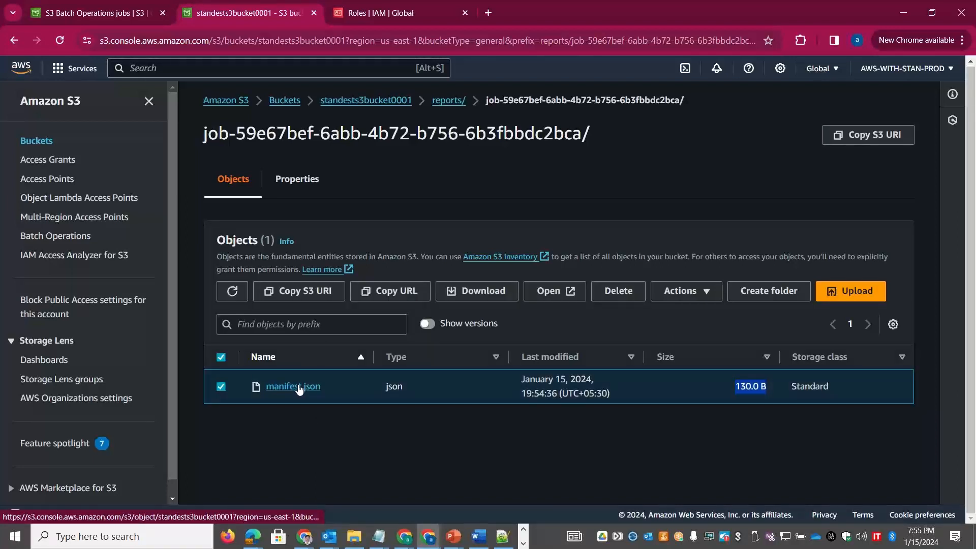
Step: Try to open manifest.json by its copied S3 URI in a new browser tab, and return to the bucket
left_click(303, 290)
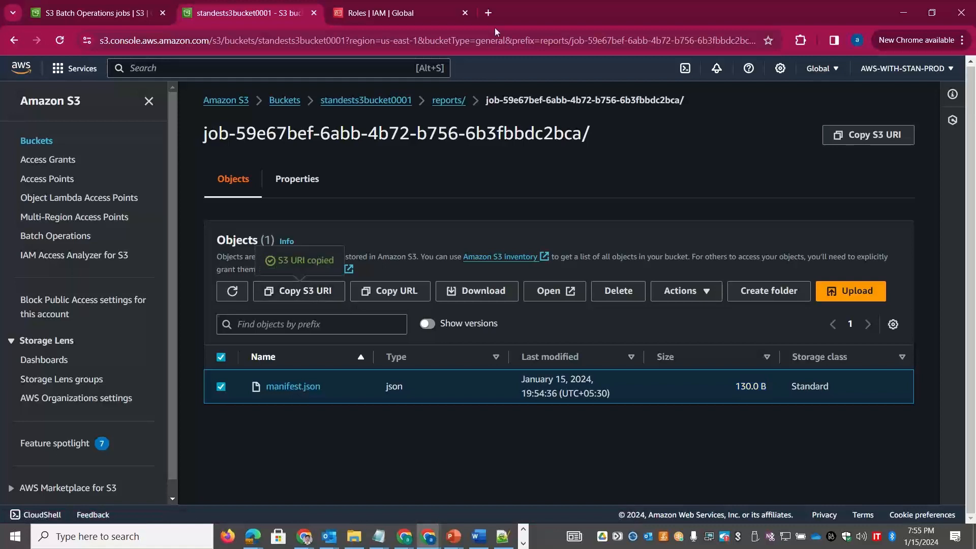
left_click(488, 13)
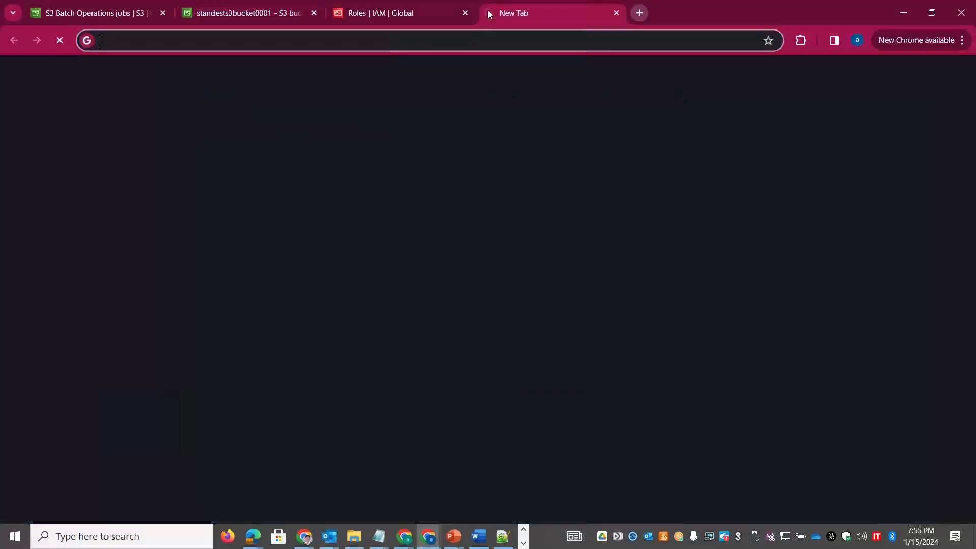
type("s3://standests3bucket0001/reports/job-59e67bef-6abb-4b72-b756-6b3fbbdc2bca/manifest.json")
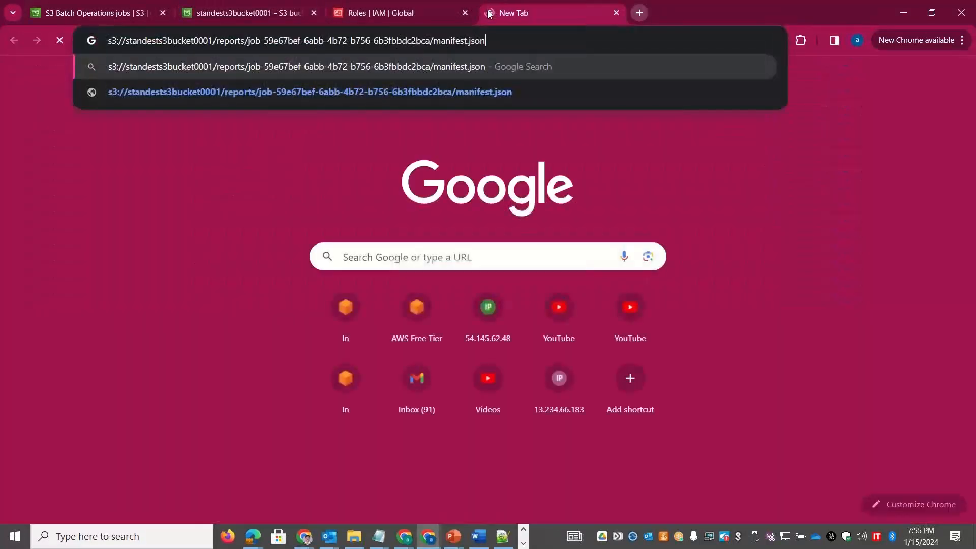
key("Return")
left_click(404, 11)
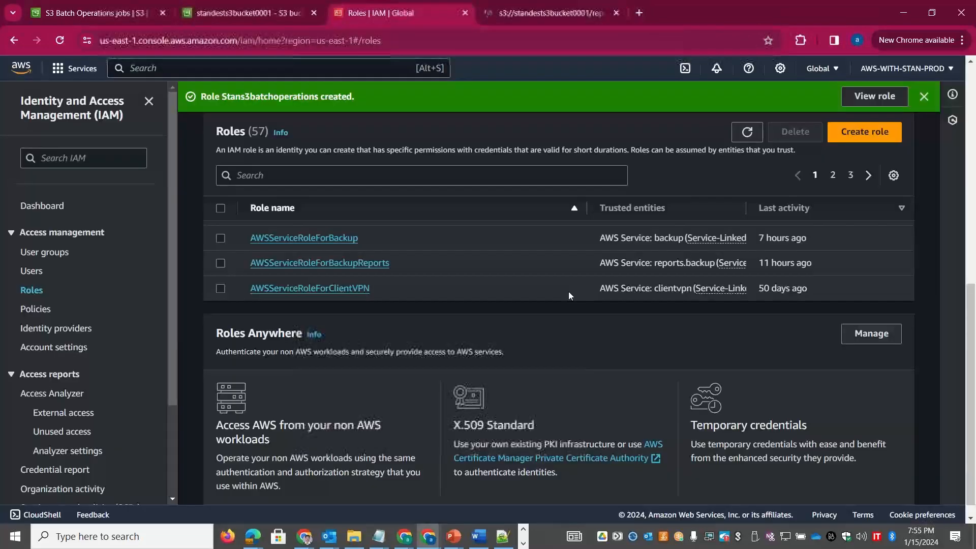
left_click(216, 12)
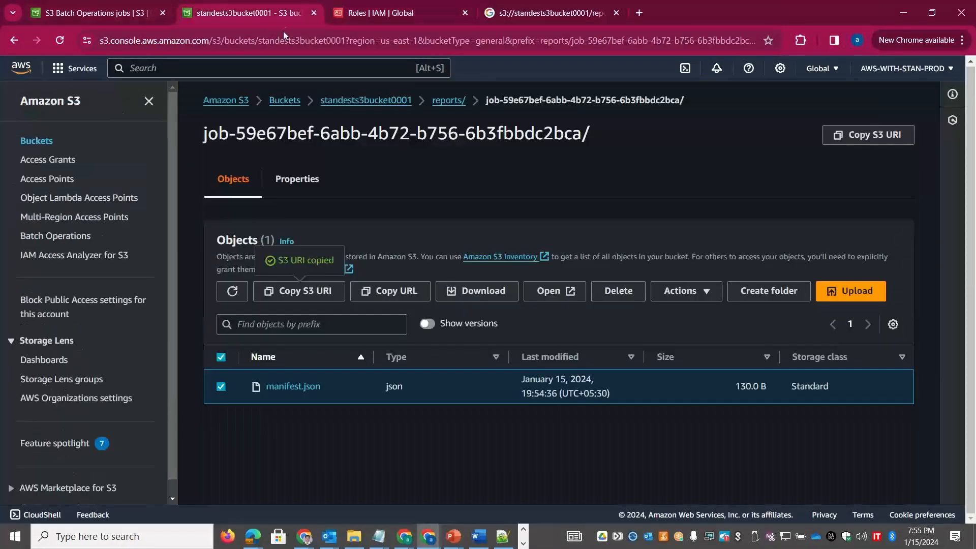
Step: Open the selected manifest.json, show it in the Downloads folder, and check its TaskExecutionStatus in Visual Studio Code
left_click(557, 289)
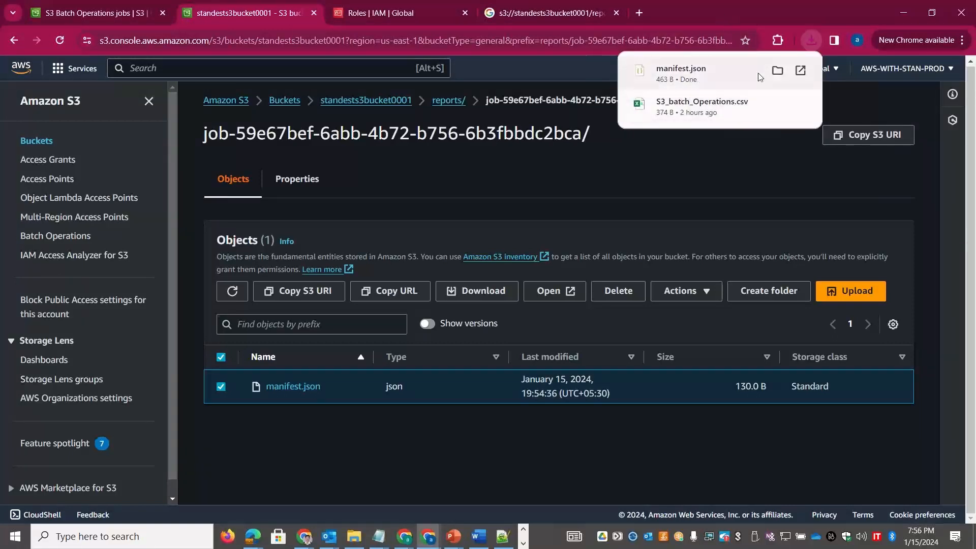
left_click(778, 71)
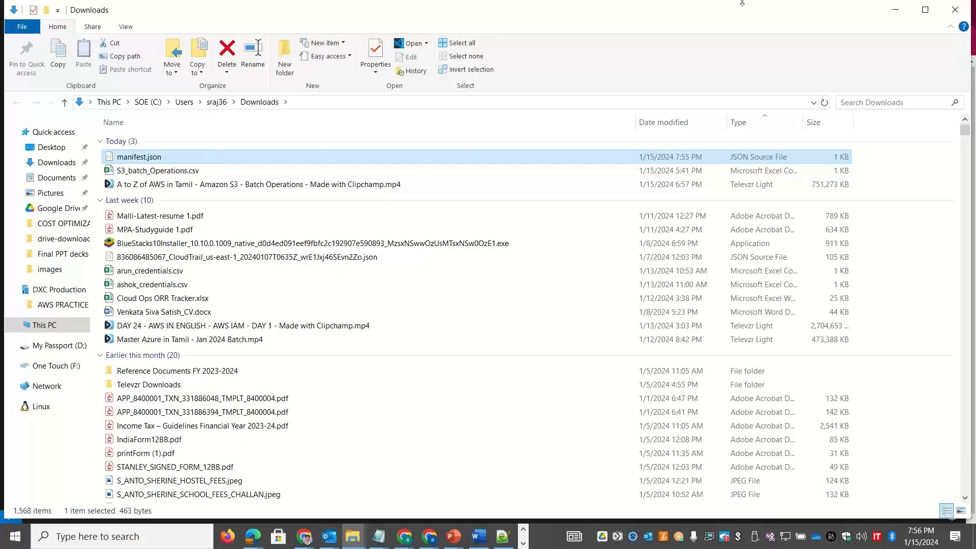
left_click(893, 11)
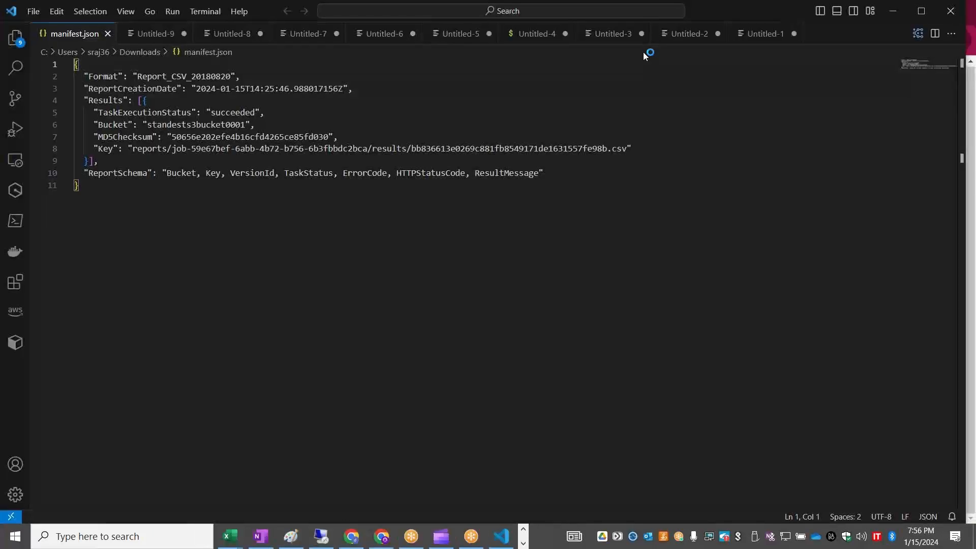
double_click(239, 112)
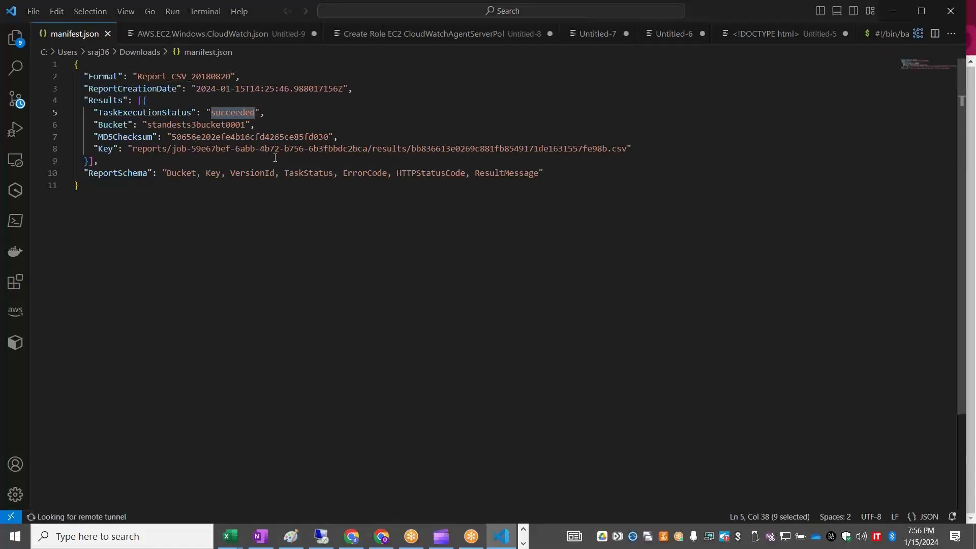
key("alt+Tab")
key("alt+shift+Tab")
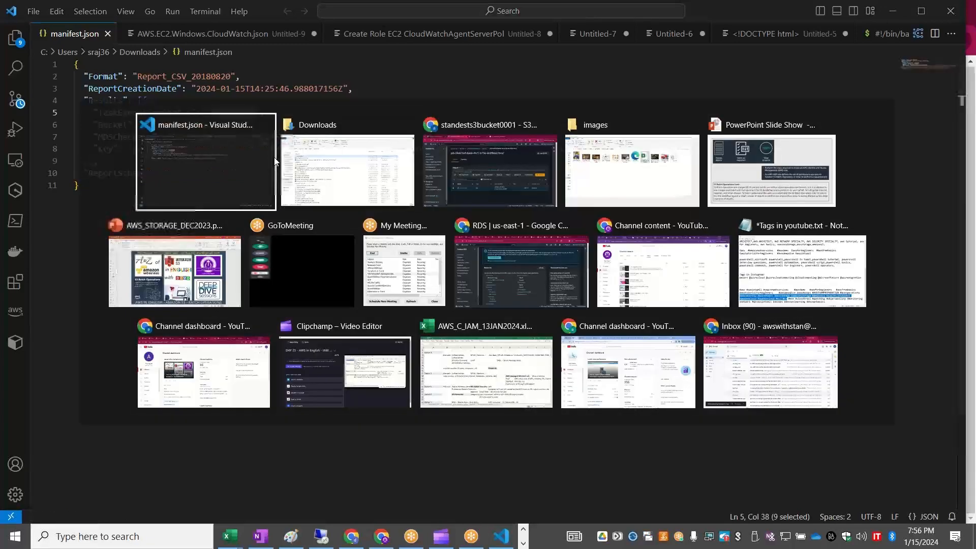
Step: Examine the Key path of the results CSV in manifest.json, including its reports and results folders
left_click_drag(631, 148, 338, 149)
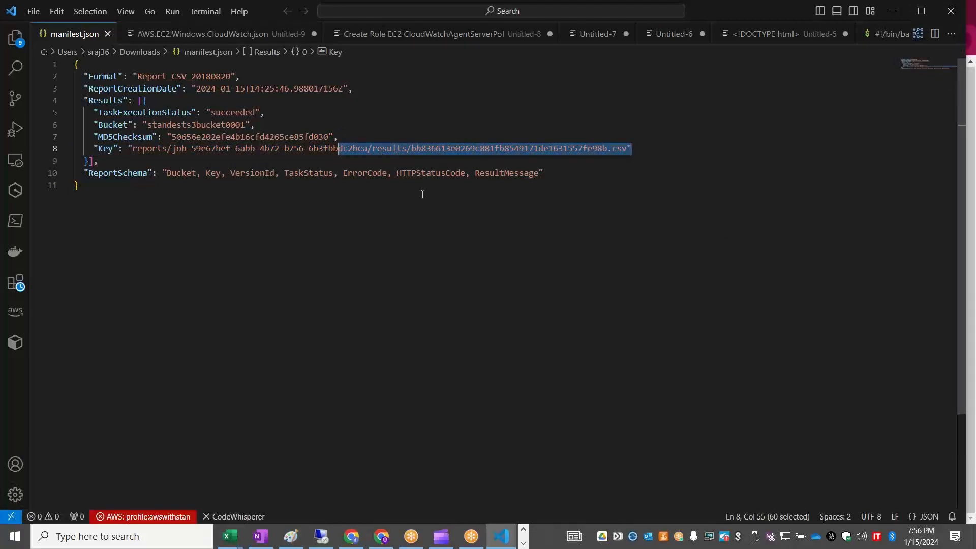
double_click(153, 148)
double_click(386, 148)
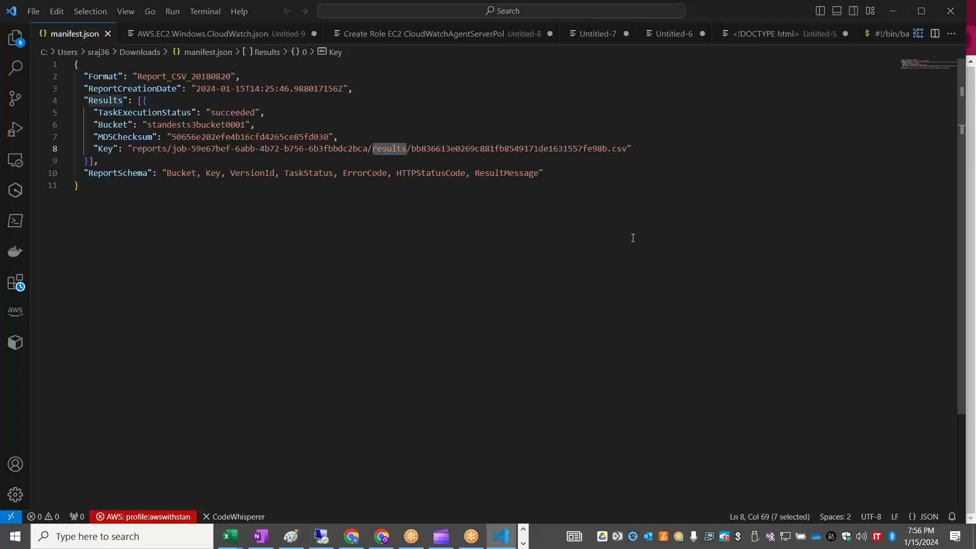
Step: Switch back to the S3 console in Chrome, refresh the reports folder, and open the job folder's results folder
key("alt+Tab")
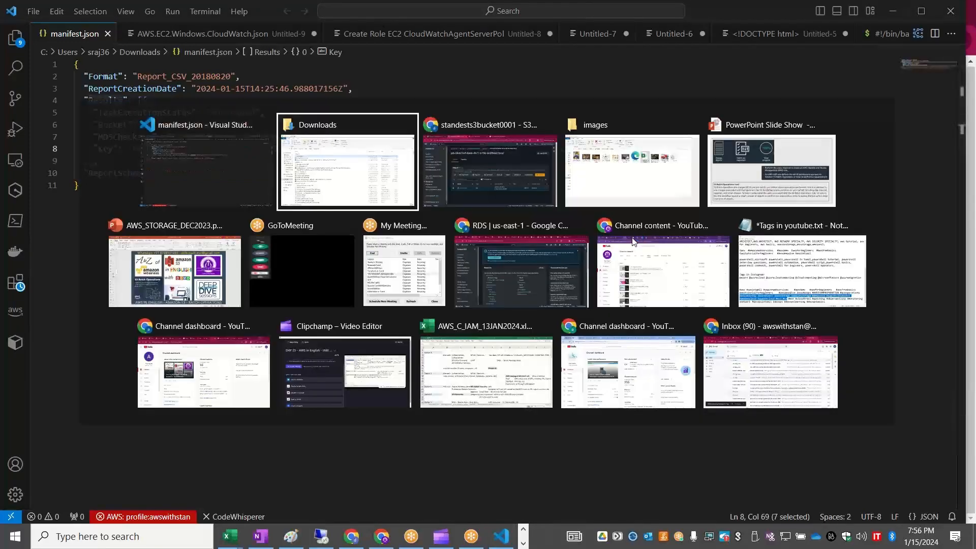
key("alt+Tab")
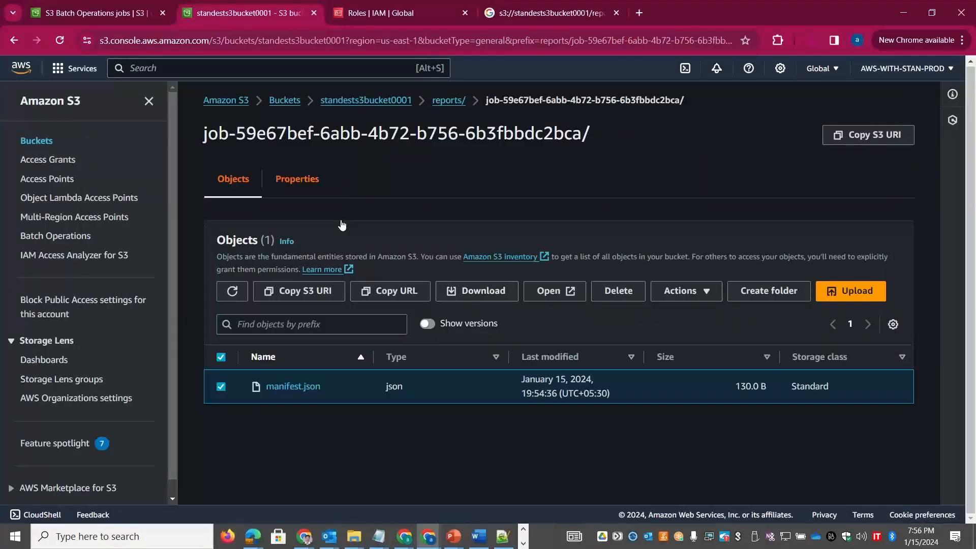
left_click(455, 100)
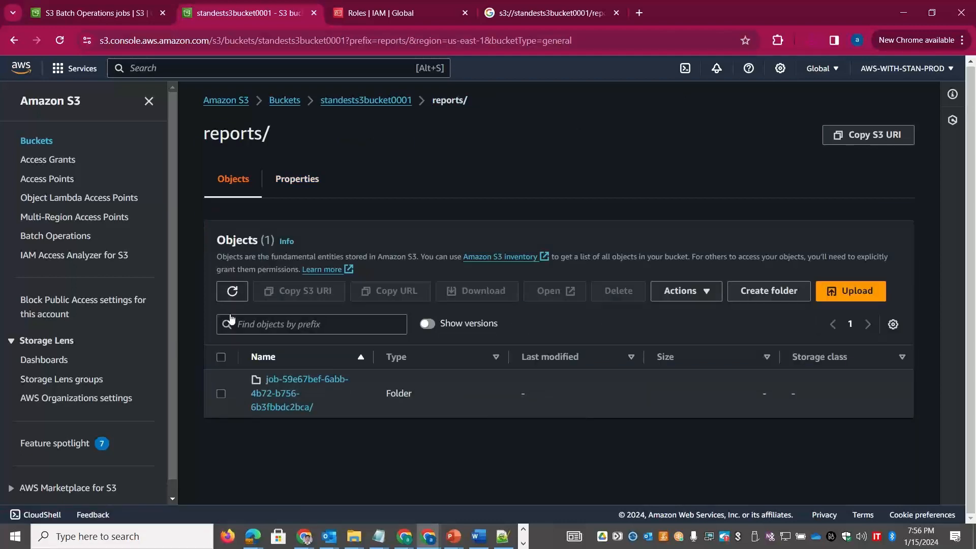
left_click(233, 293)
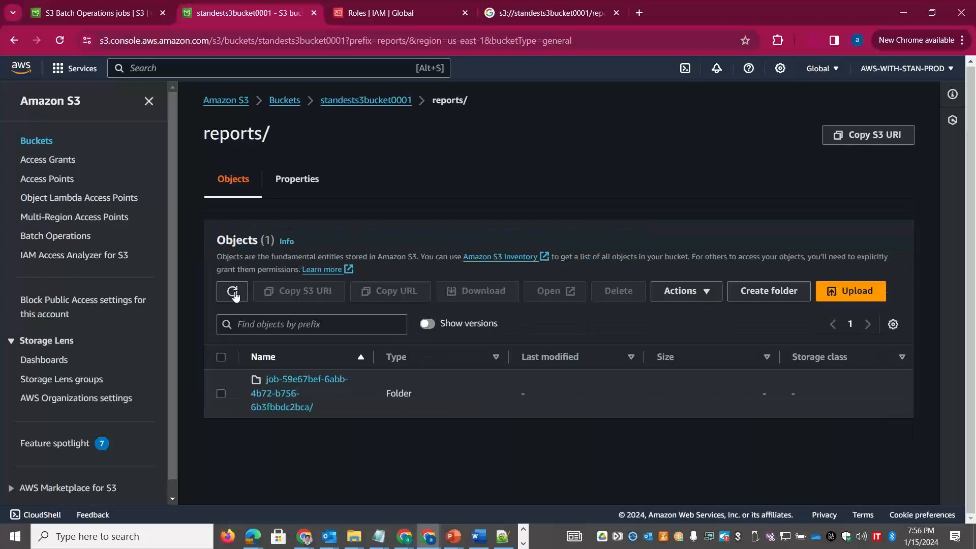
left_click(284, 407)
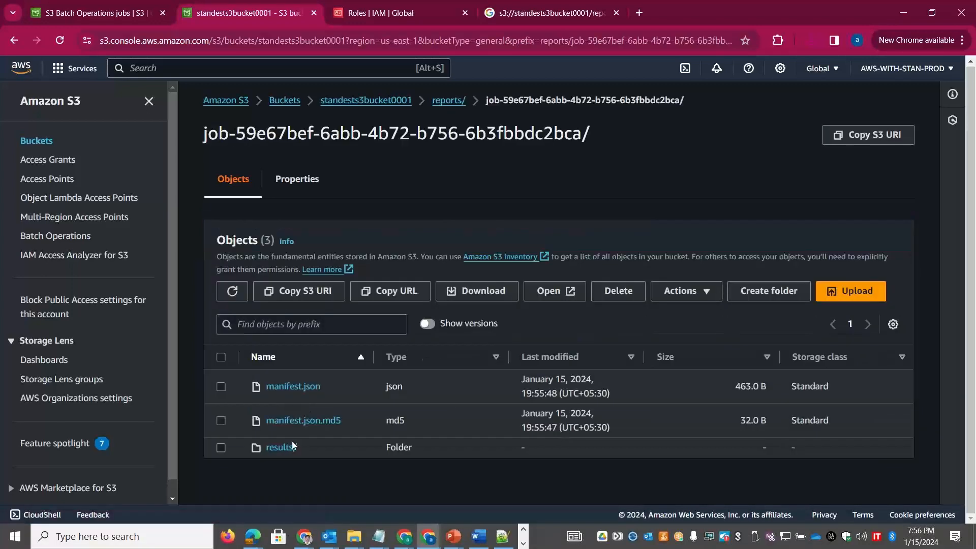
left_click(269, 448)
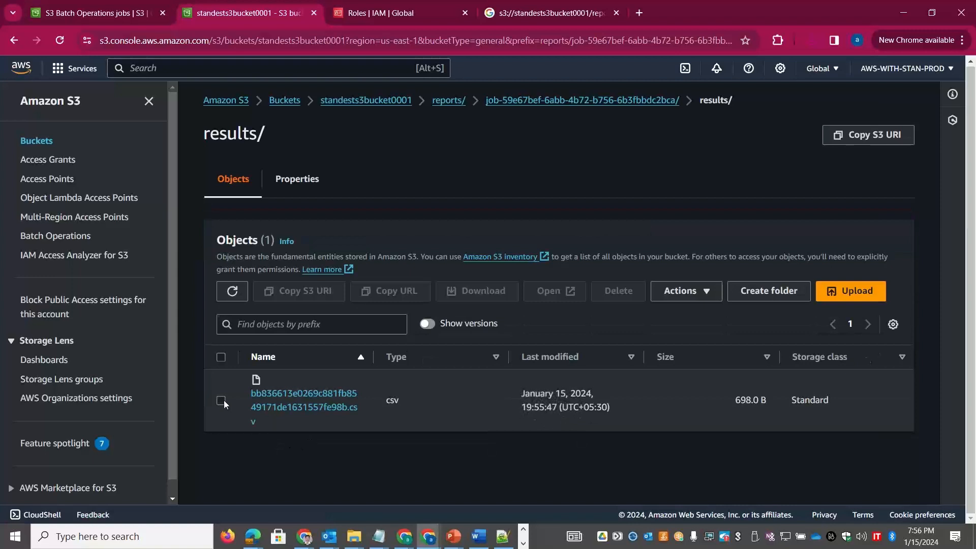
Step: Open the results CSV in Excel and review the result message and HTTP status code columns for all copied objects
left_click(221, 401)
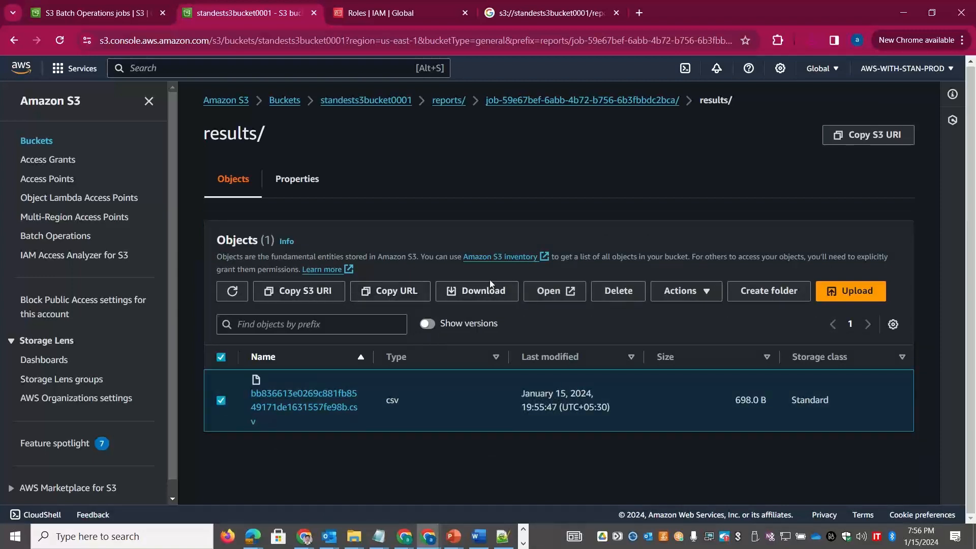
left_click(557, 288)
left_click(811, 41)
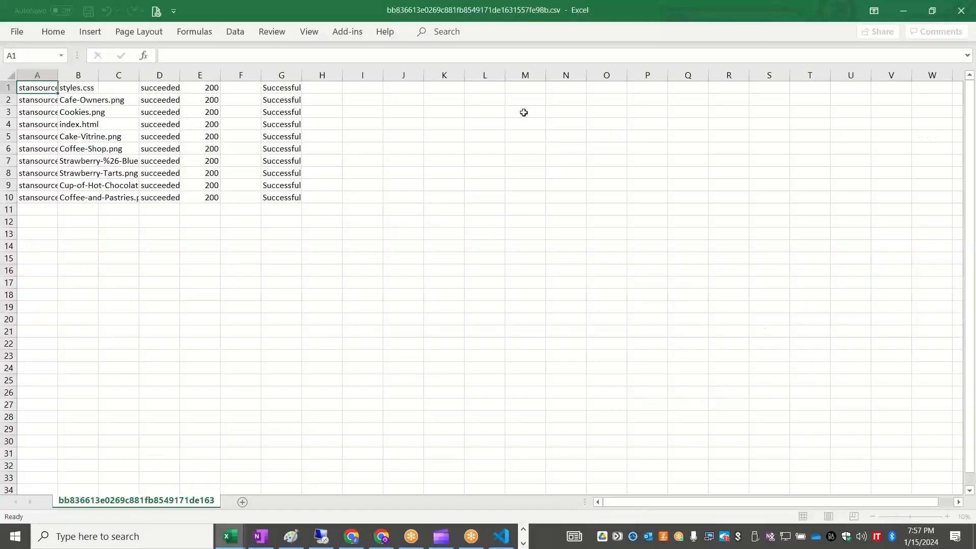
left_click(523, 113)
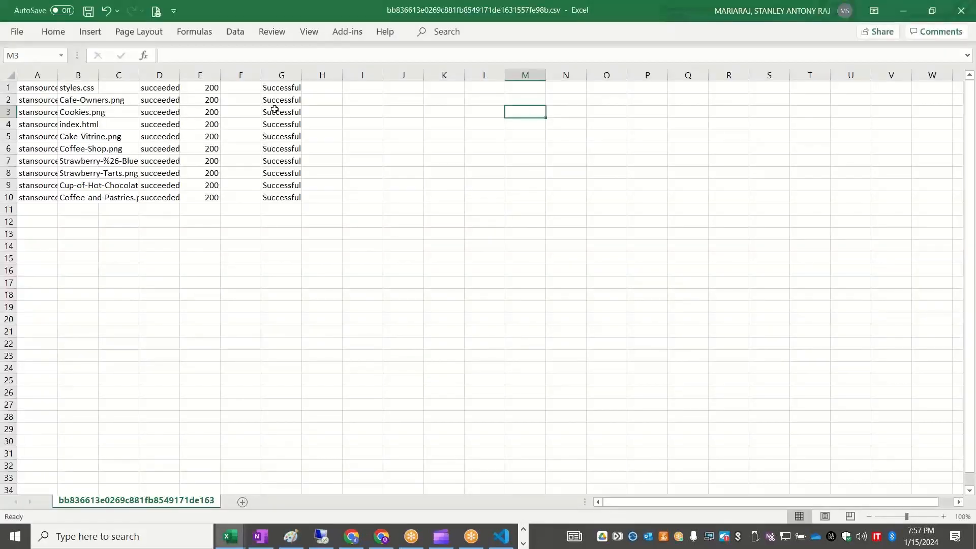
left_click_drag(282, 88, 282, 211)
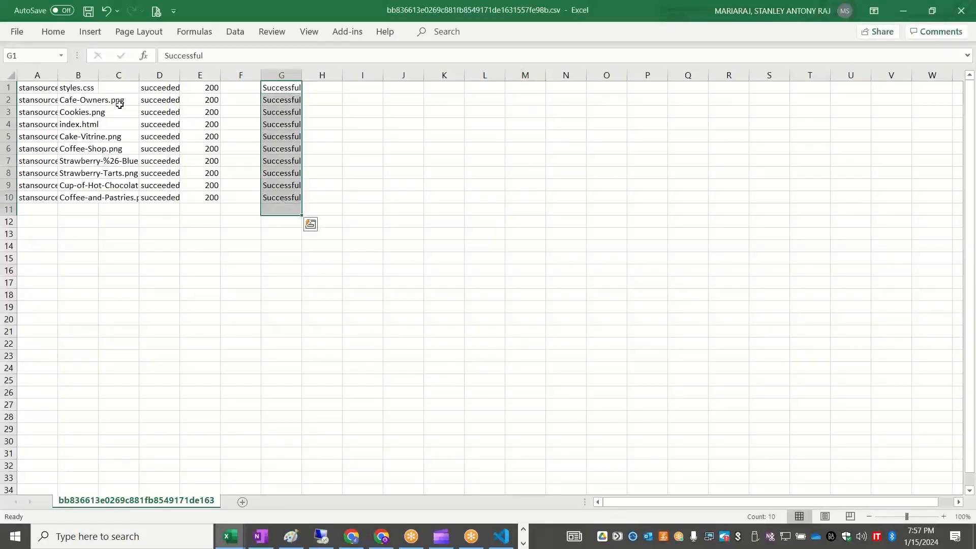
left_click_drag(204, 92, 203, 199)
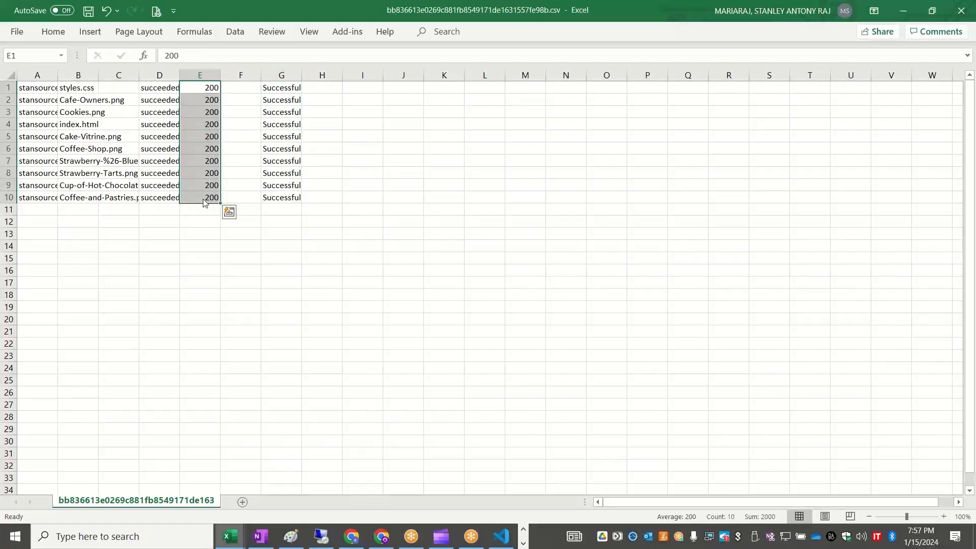
Step: Return to the Batch Operations job list in Chrome, refresh it, and check the newer copy job's status
key("alt+Tab")
key("alt+Tab")
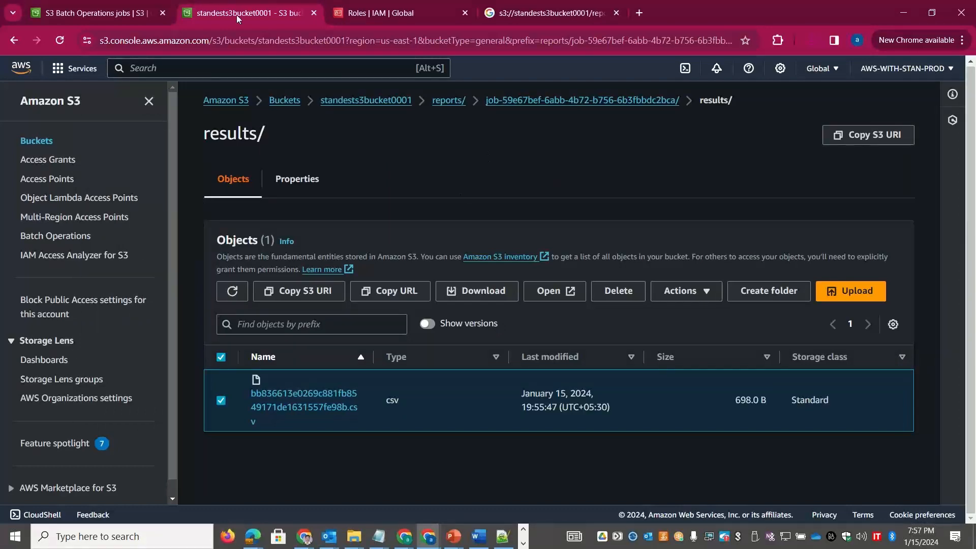
left_click(109, 16)
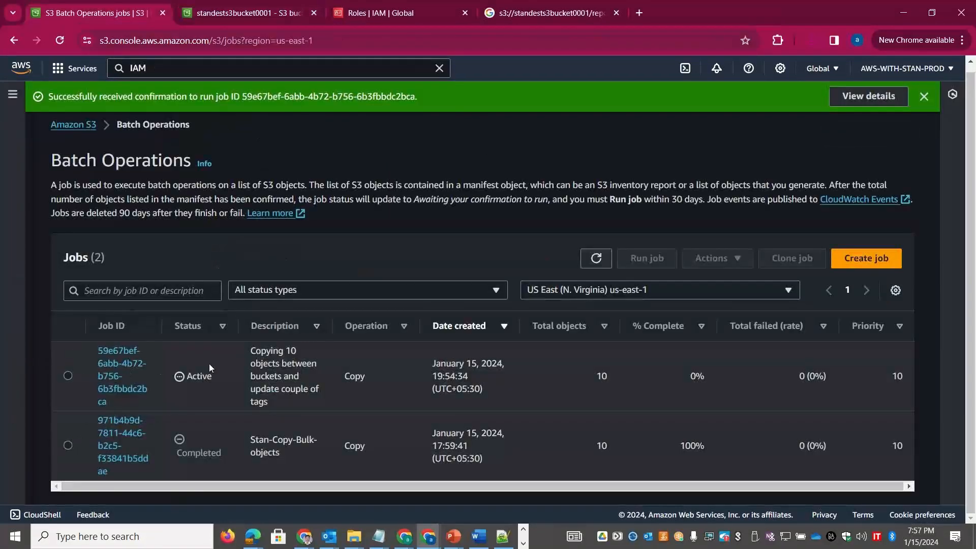
double_click(200, 376)
left_click(592, 268)
double_click(186, 390)
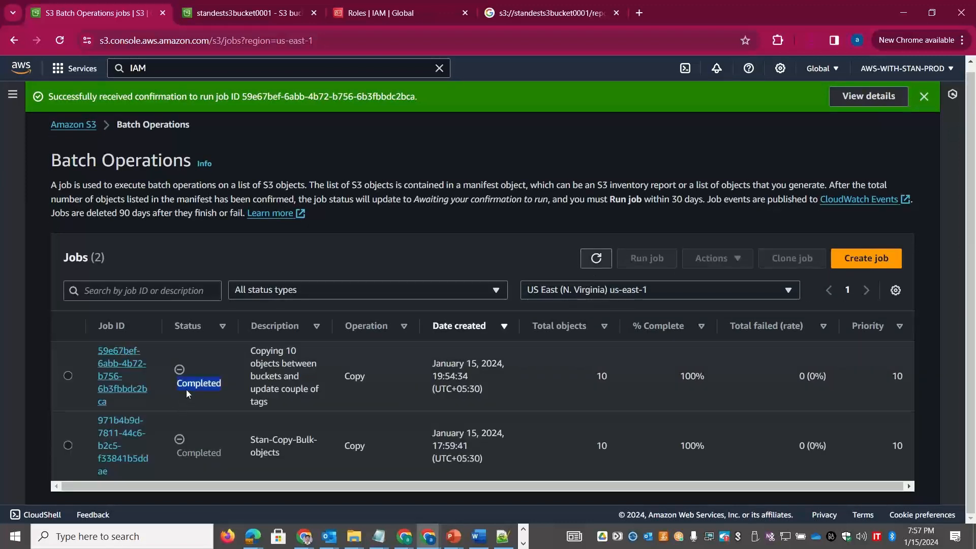
Step: View the newer copy job's details and examine its total objects, succeeded and failed totals, and time in active state
left_click(68, 375)
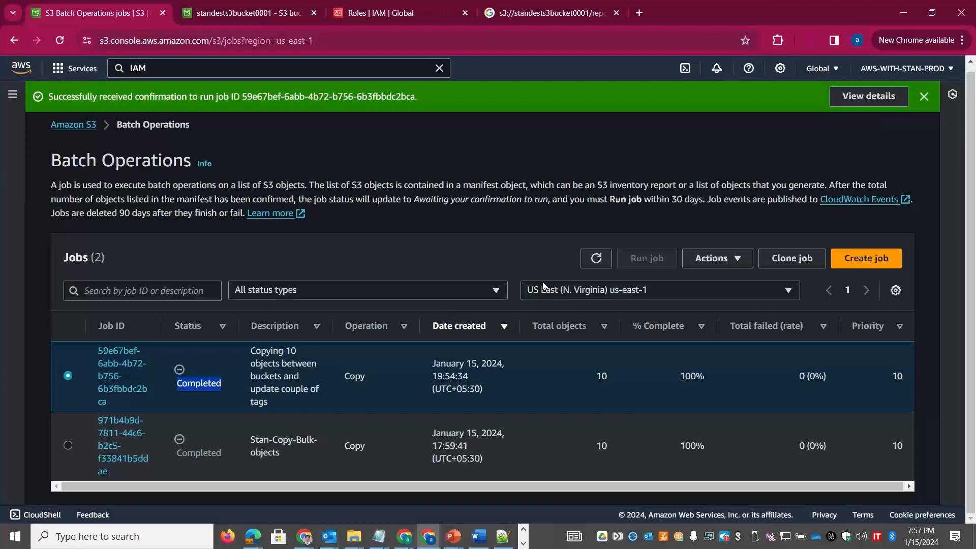
left_click(741, 265)
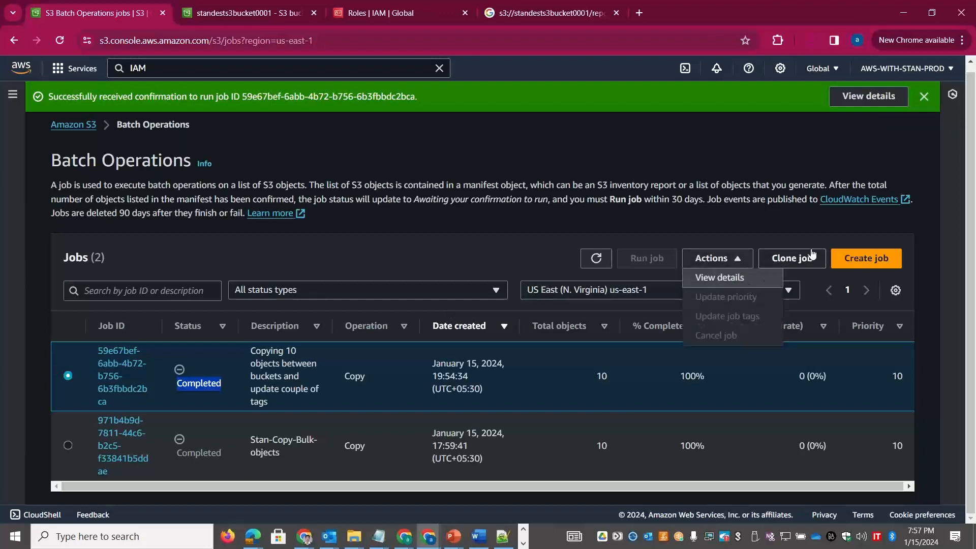
left_click(735, 277)
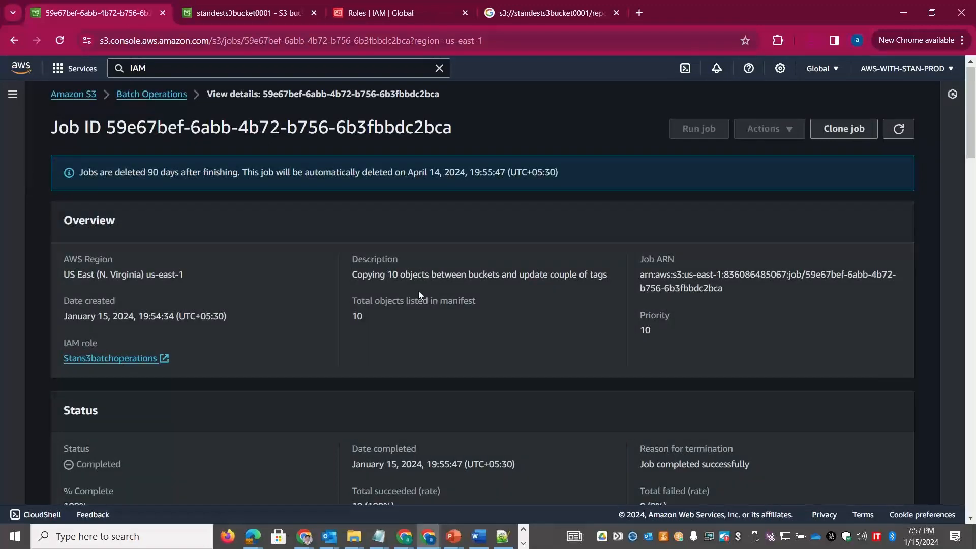
triple_click(352, 313)
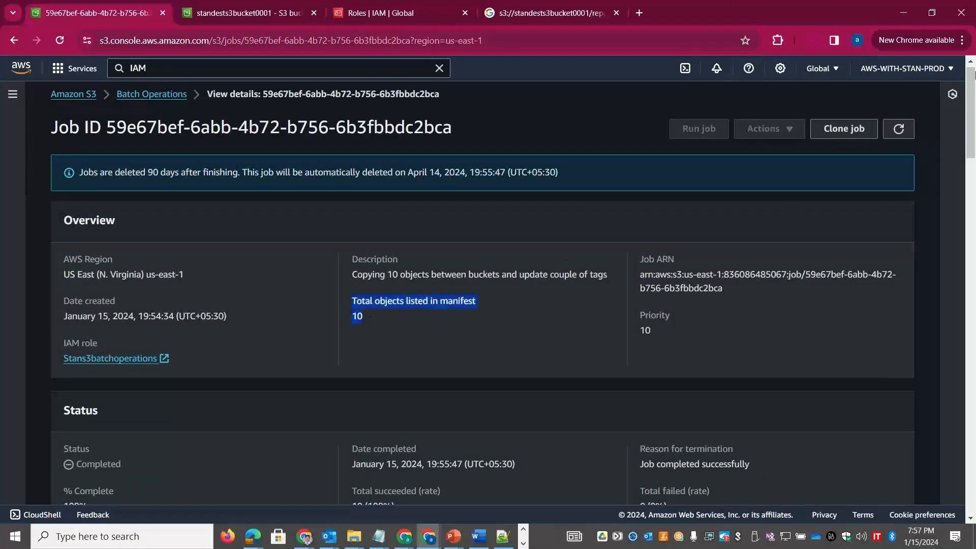
scroll(973, 101, "down", 6)
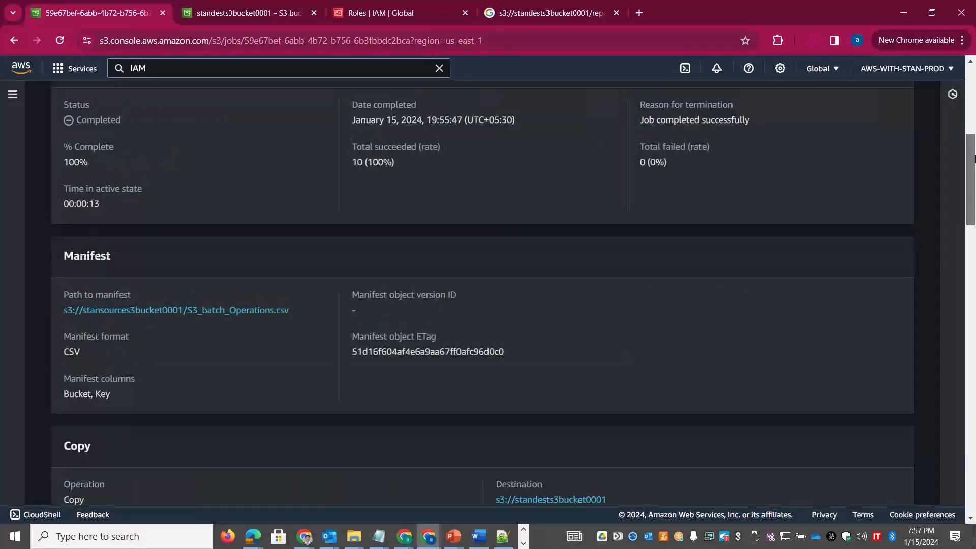
scroll(407, 142, "up", 1)
triple_click(369, 246)
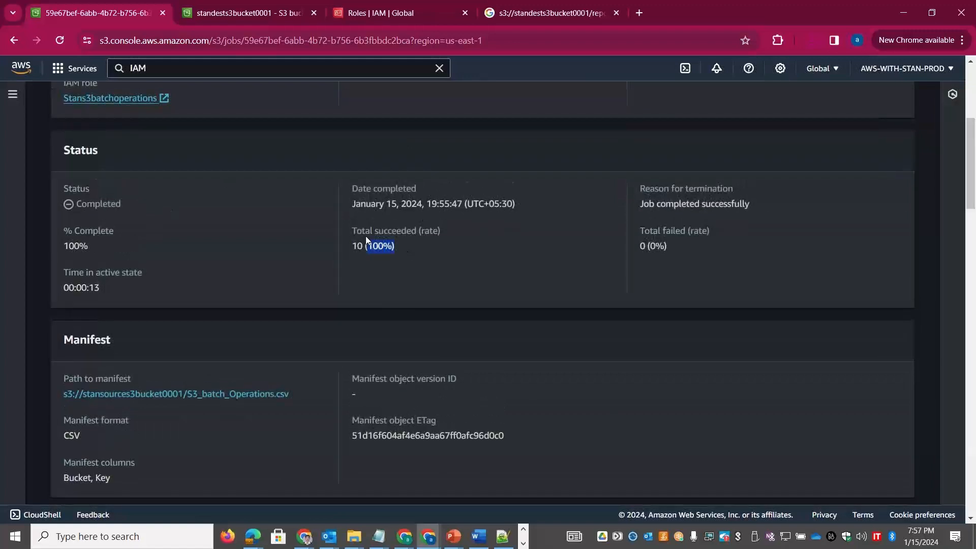
left_click_drag(631, 243, 605, 232)
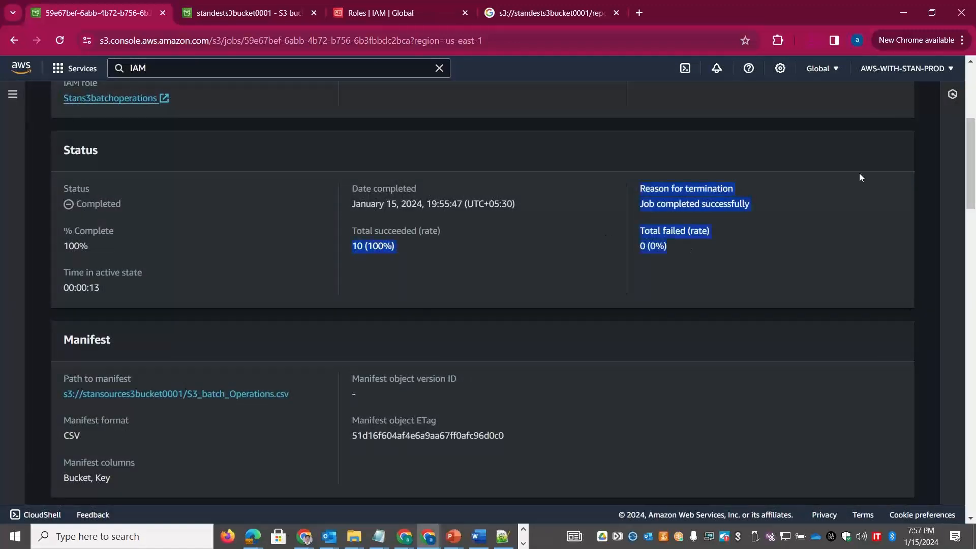
mouse_move(973, 166)
left_mouse_down()
mouse_move(974, 406)
mouse_move(974, 162)
left_mouse_up()
left_click_drag(103, 309, 92, 310)
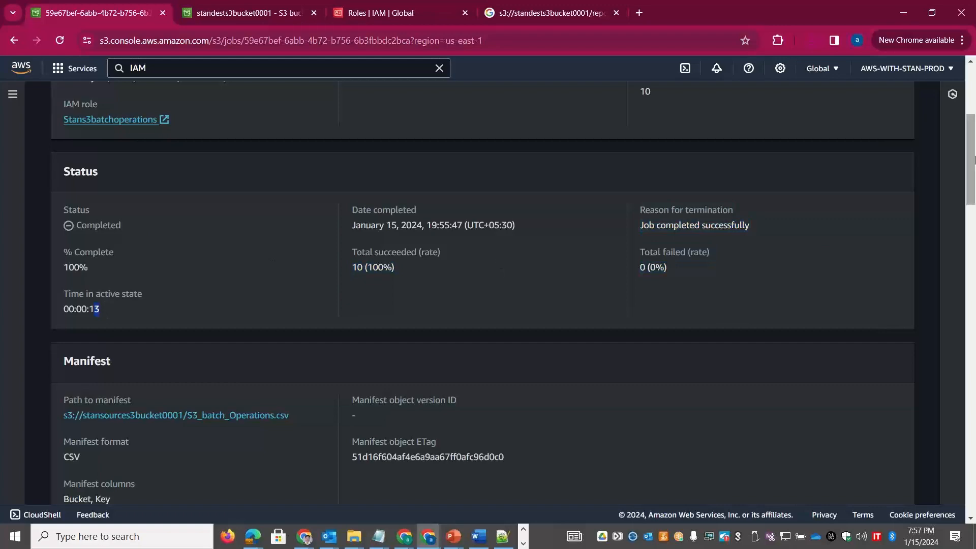
Step: Review the object tags in the job details and compare them with the tags on Cafe-Owners.png in standests3bucket0001
left_click_drag(974, 161, 974, 370)
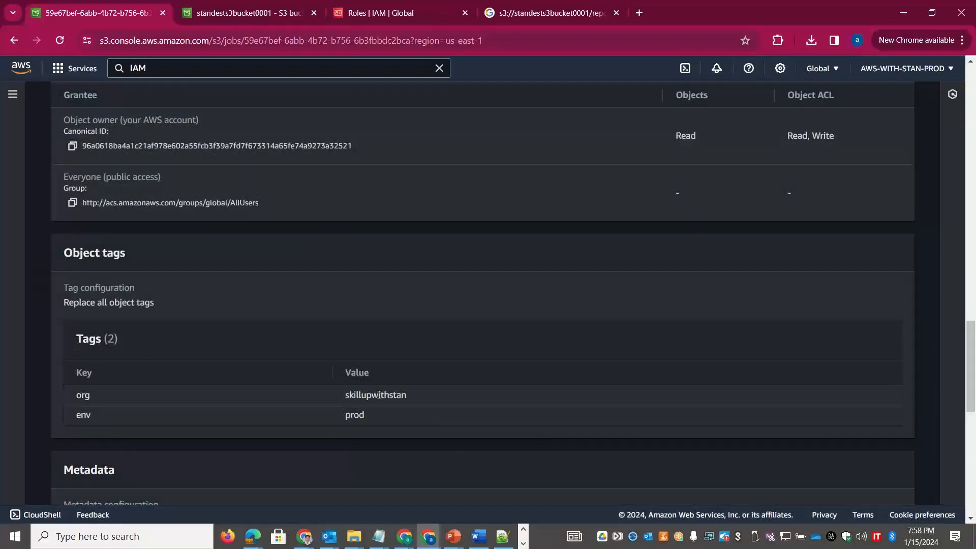
left_click_drag(212, 379, 71, 353)
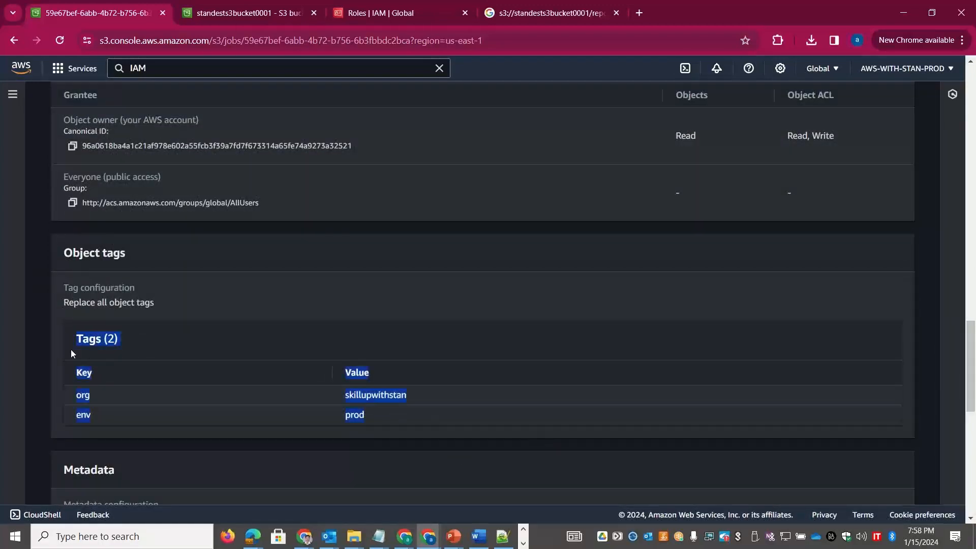
left_click(251, 13)
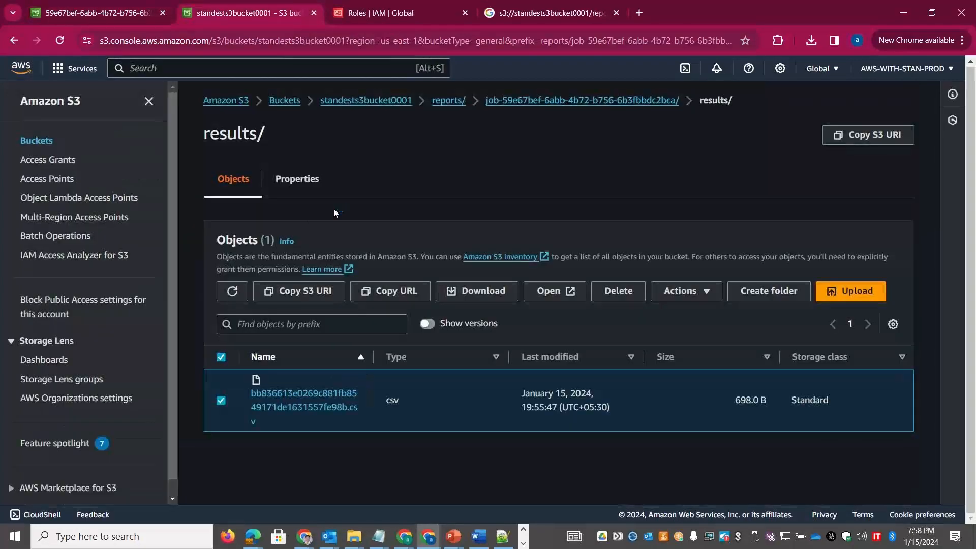
left_click(350, 100)
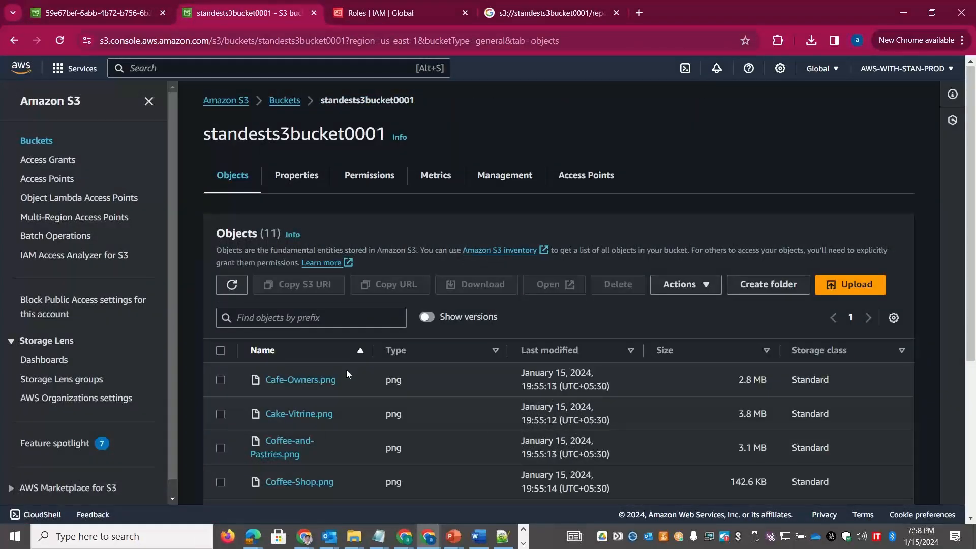
left_click(307, 379)
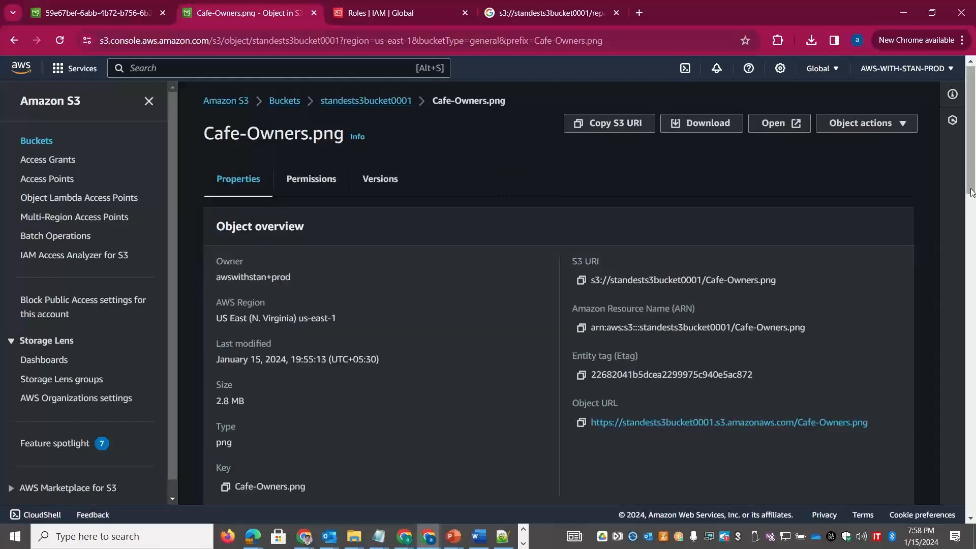
left_click_drag(971, 193, 973, 354)
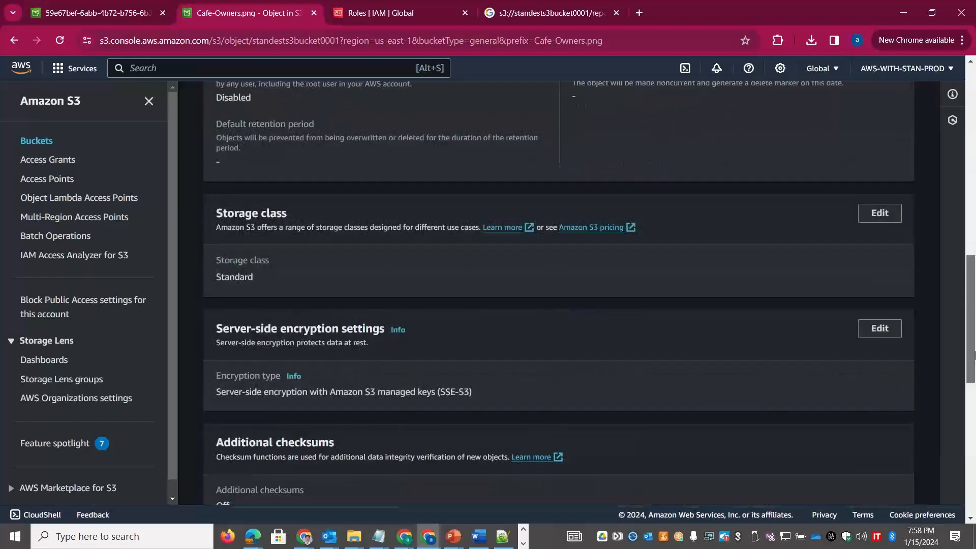
scroll(492, 359, "down", 5)
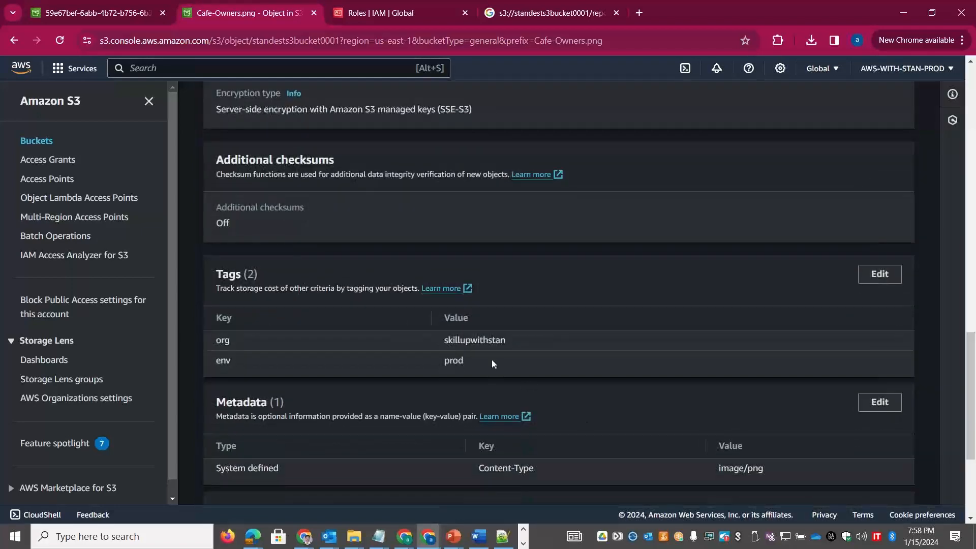
left_click_drag(492, 359, 209, 307)
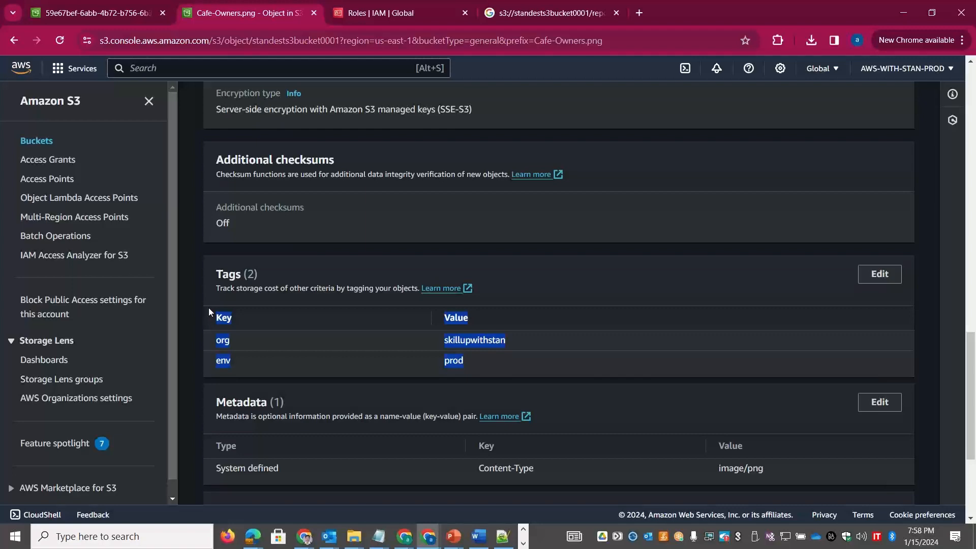
Step: Switch to the PowerPoint slide show and advance two slides to the S3 Batch Operations workflow with Amazon Rekognition
key("alt+Tab")
key("Tab")
key("Tab")
key("Tab")
key("Tab")
key("Tab")
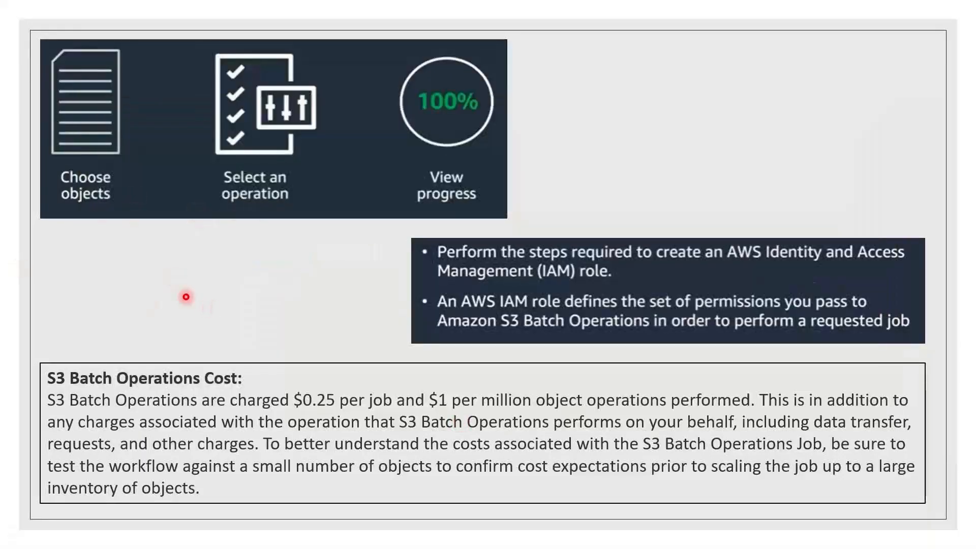
key("Right")
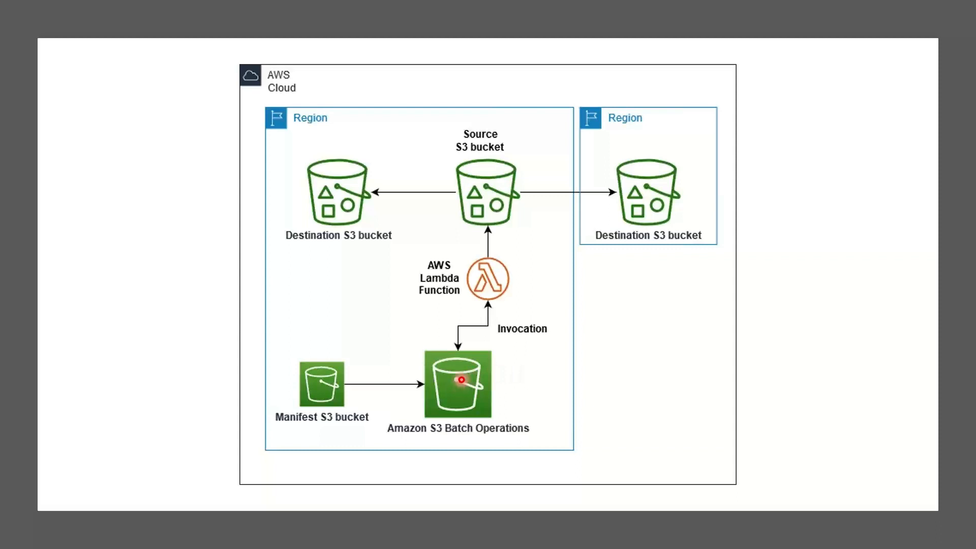
key("Right")
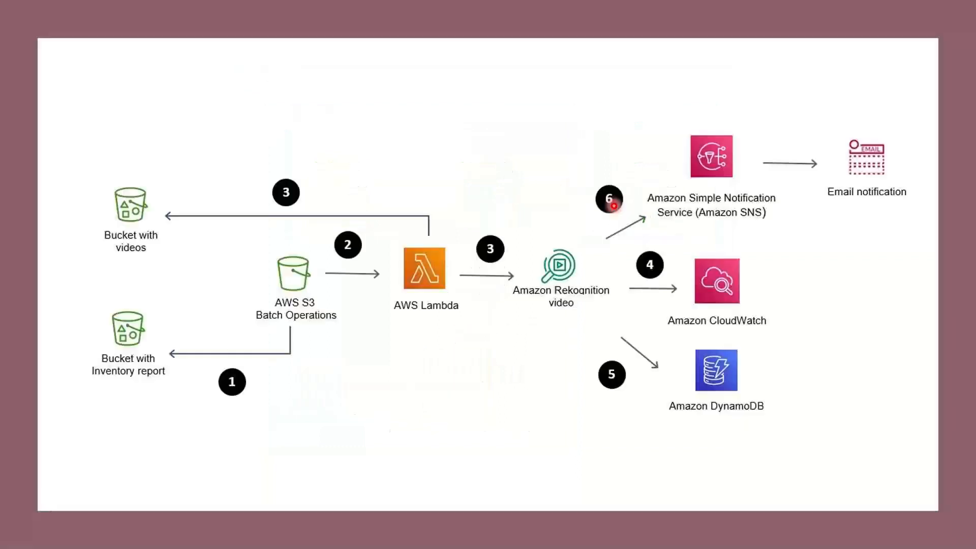